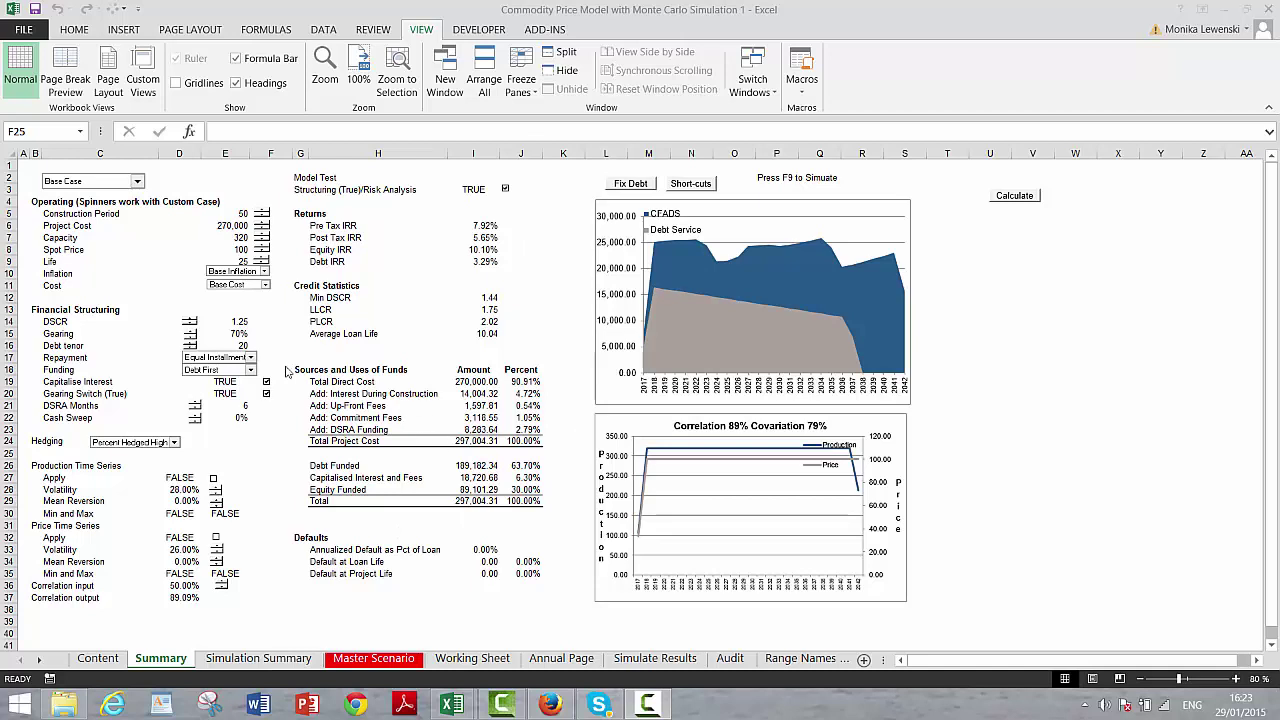
Set repayment to Sculpting, clear the Gearing Switch, and fix the debt at 311,884.93
{"action": "left_click", "coordinate": [250, 358]}
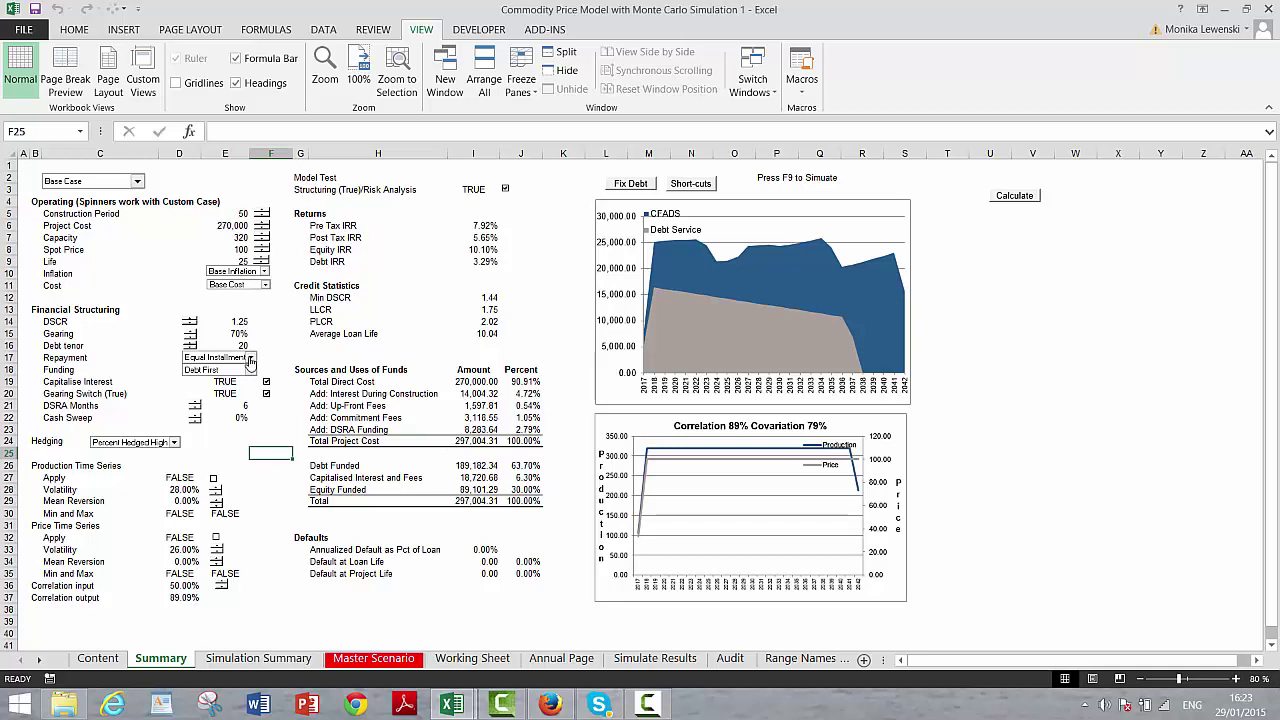
{"action": "left_click", "coordinate": [250, 358]}
{"action": "left_click", "coordinate": [241, 390]}
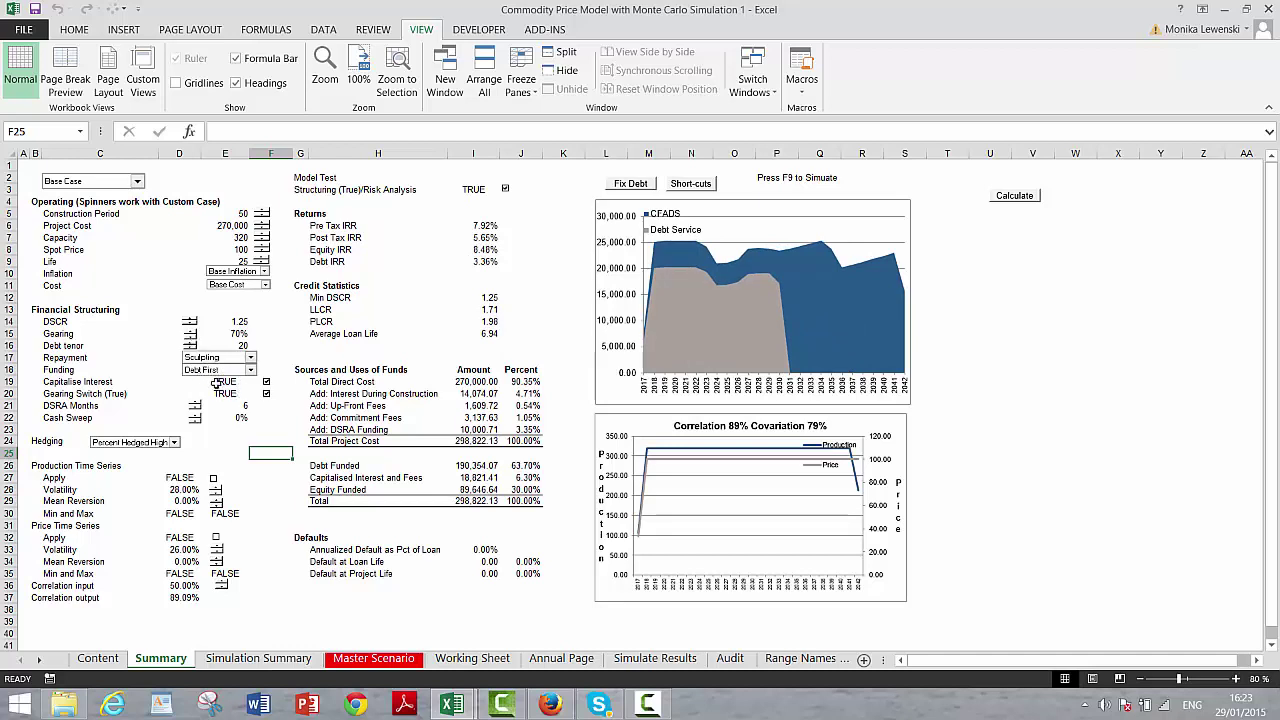
{"action": "left_click", "coordinate": [267, 398]}
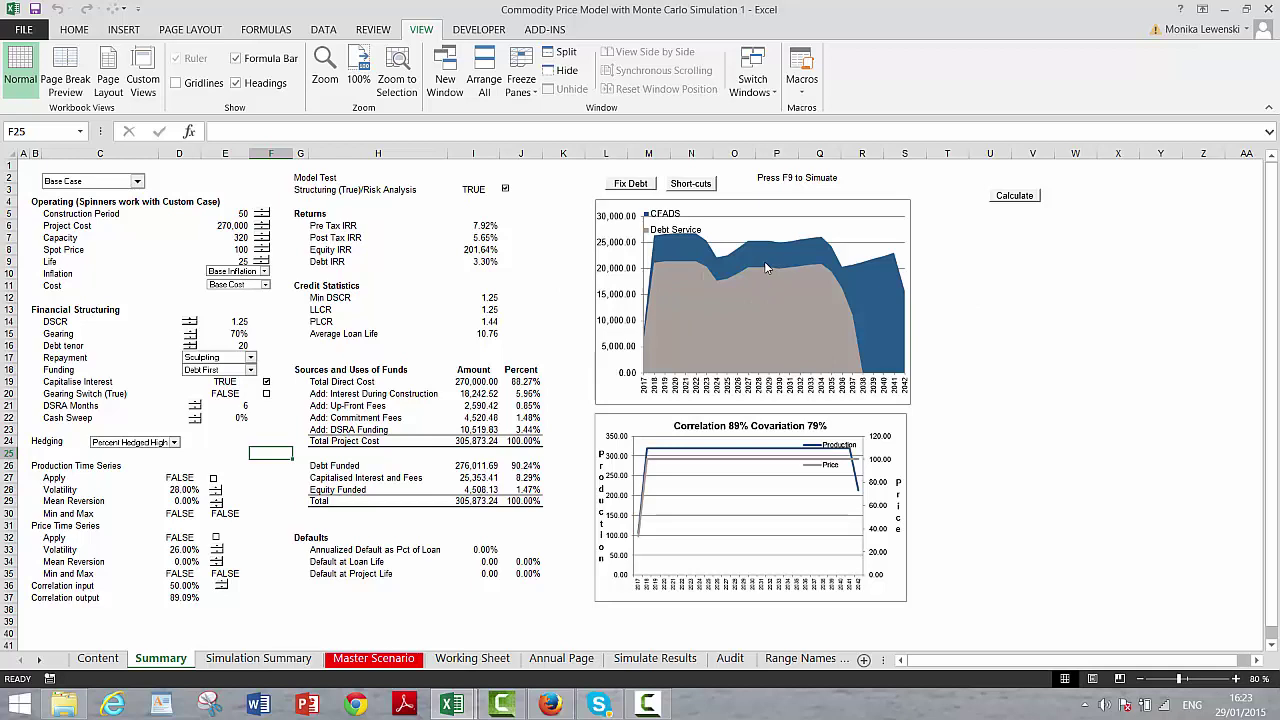
{"action": "mouse_move", "coordinate": [811, 344]}
{"action": "left_click", "coordinate": [631, 186]}
Uncheck Structuring in J3 and inspect the Equity IRR formula in I8
{"action": "left_click", "coordinate": [505, 190]}
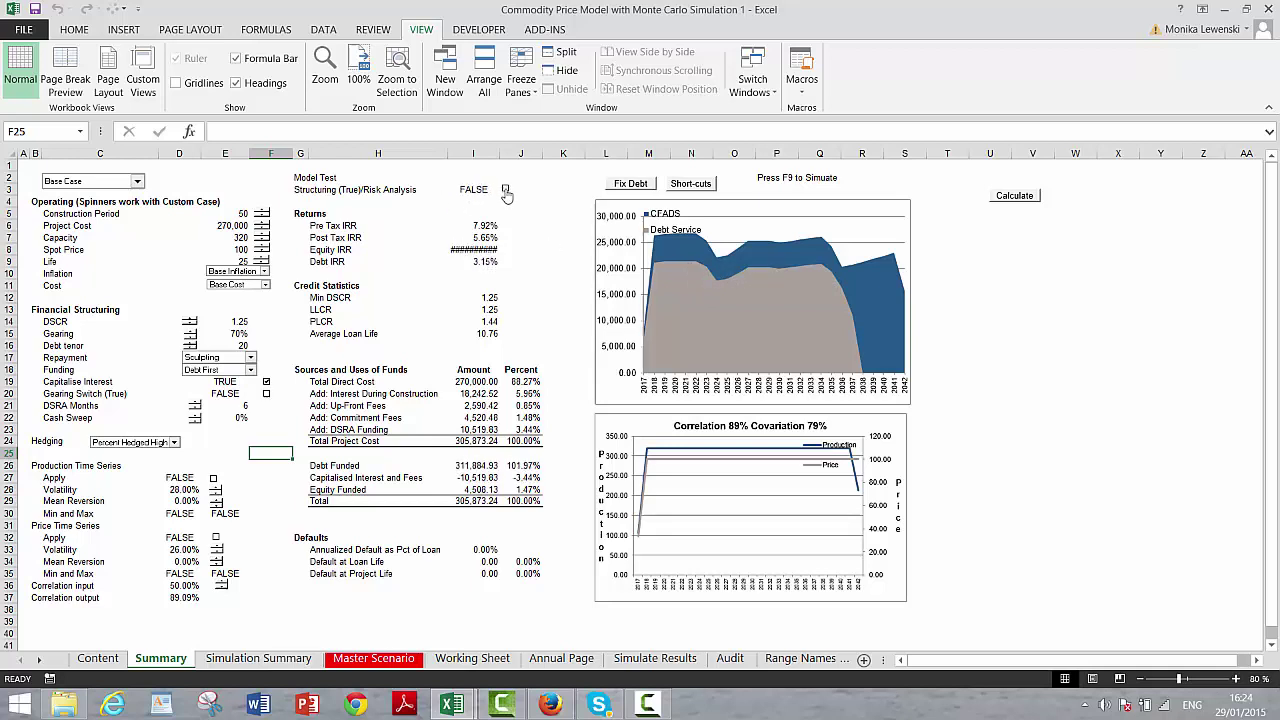
{"action": "left_click", "coordinate": [486, 249]}
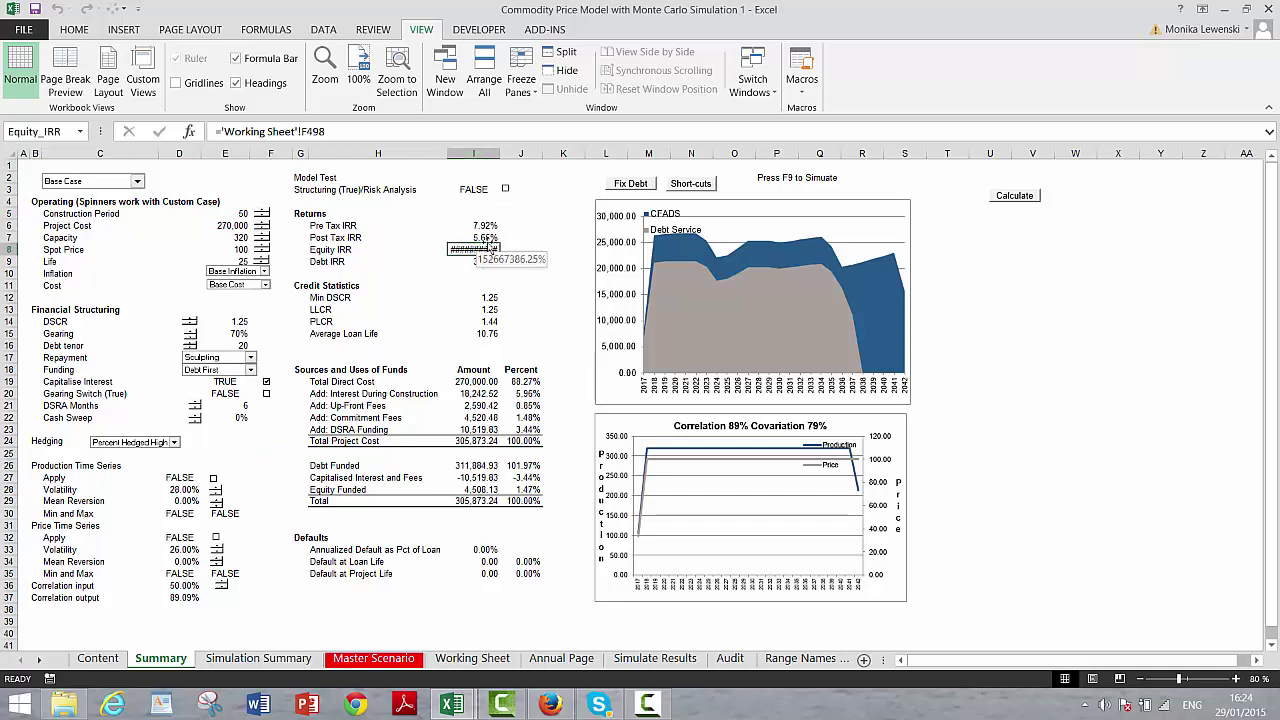
{"action": "left_click", "coordinate": [536, 187]}
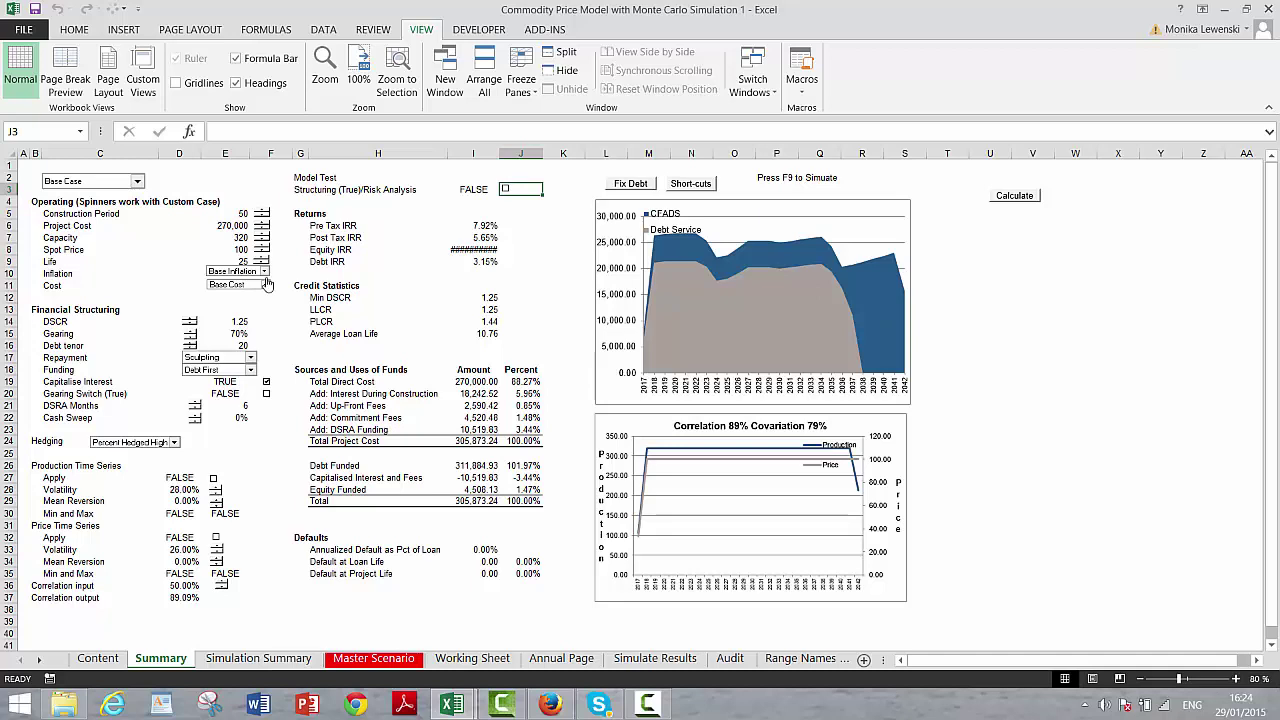
Try the Low Case scenario in C2, then return to Base Case
{"action": "left_click", "coordinate": [138, 182]}
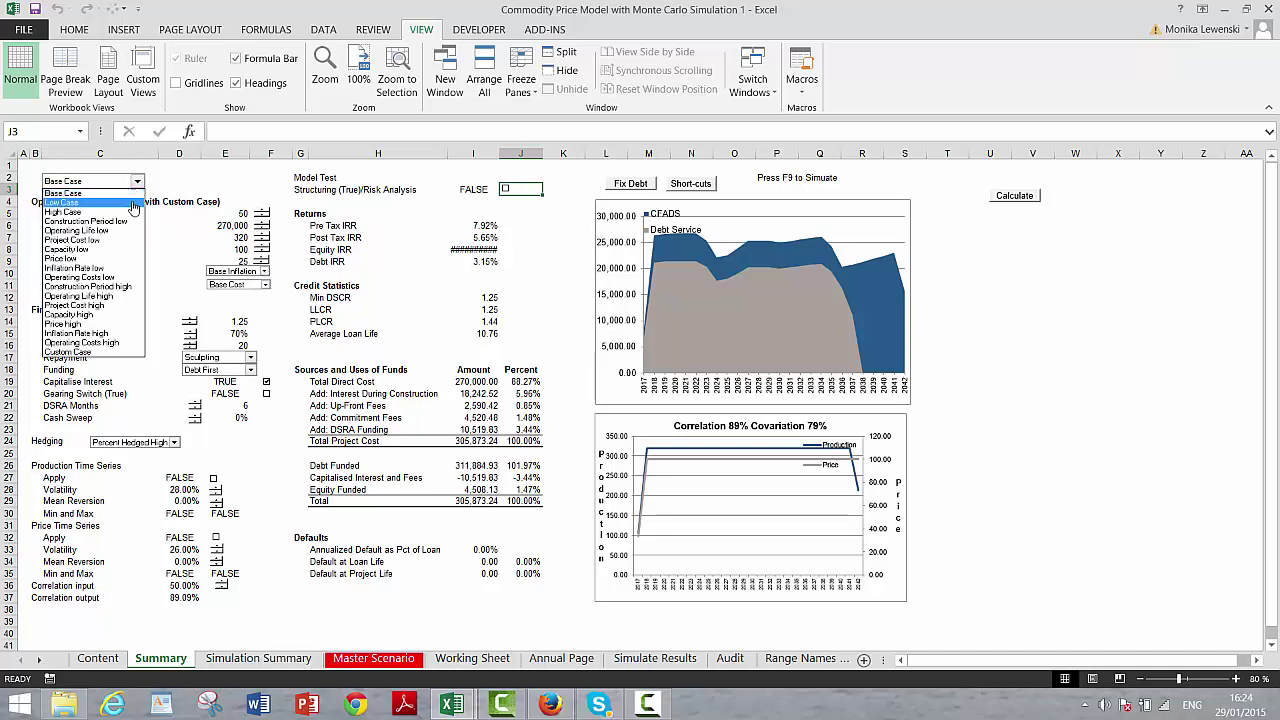
{"action": "left_click", "coordinate": [132, 203]}
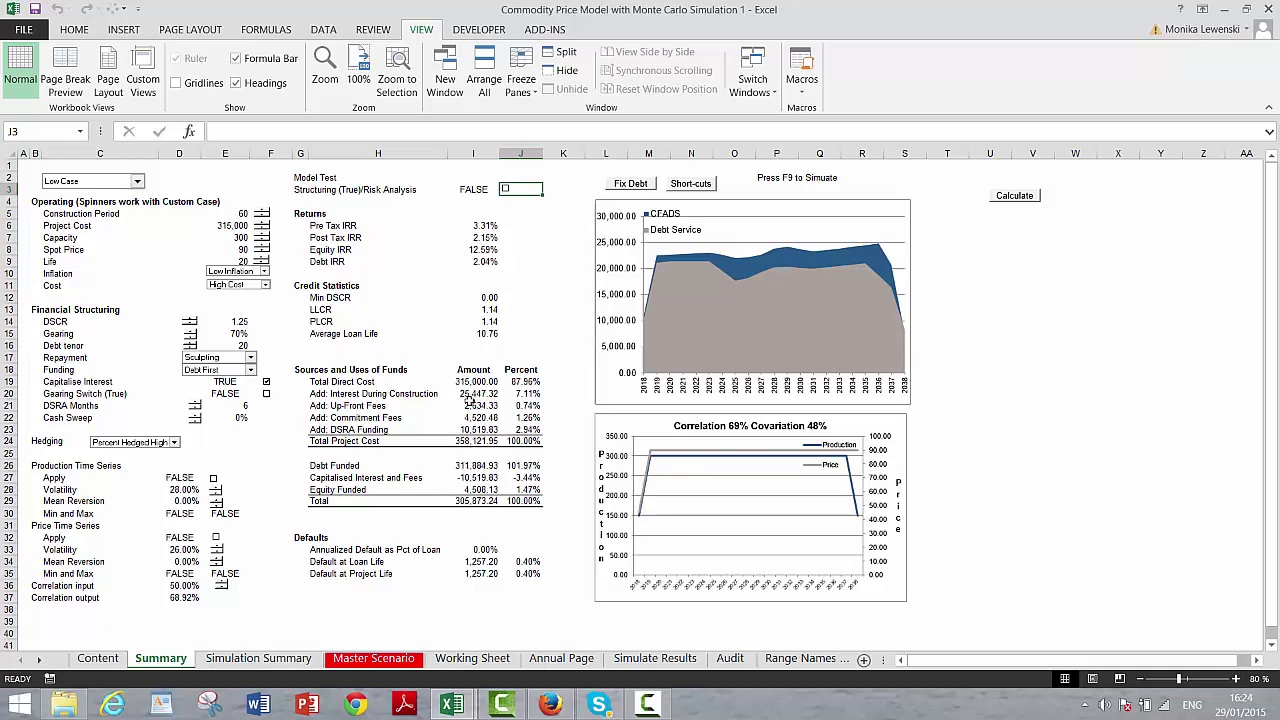
{"action": "left_click", "coordinate": [138, 183]}
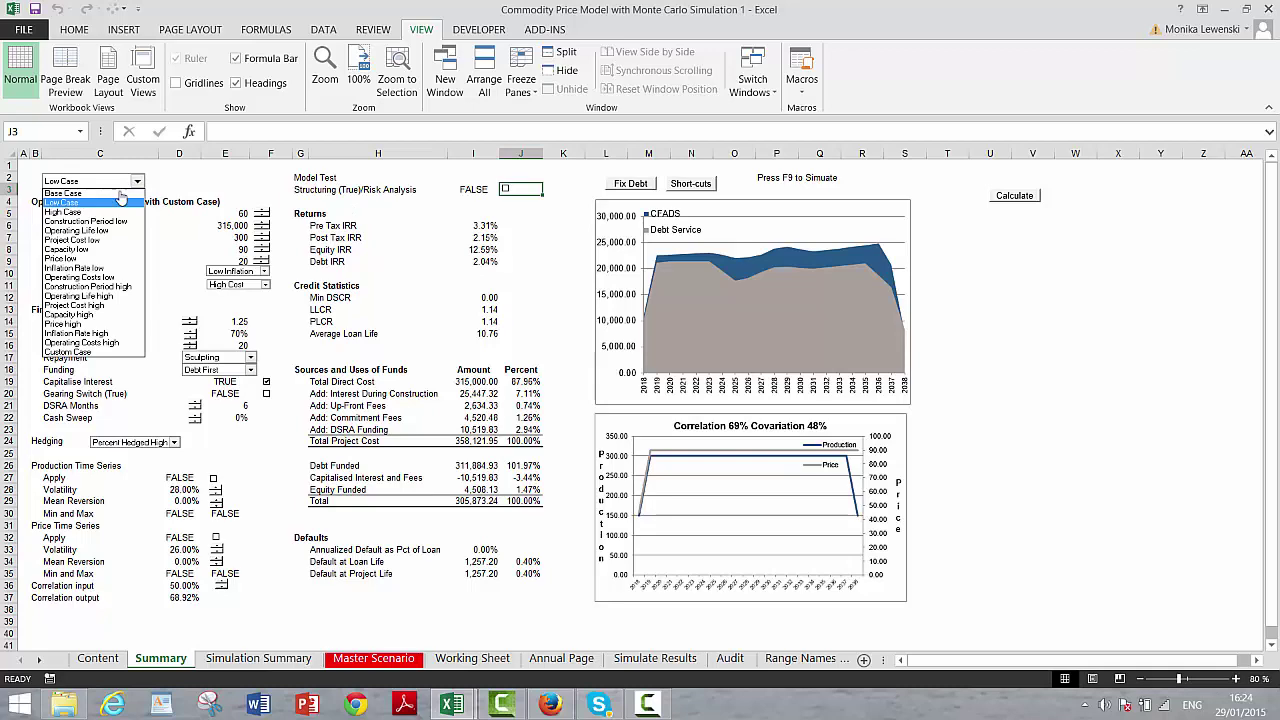
{"action": "left_click", "coordinate": [85, 194]}
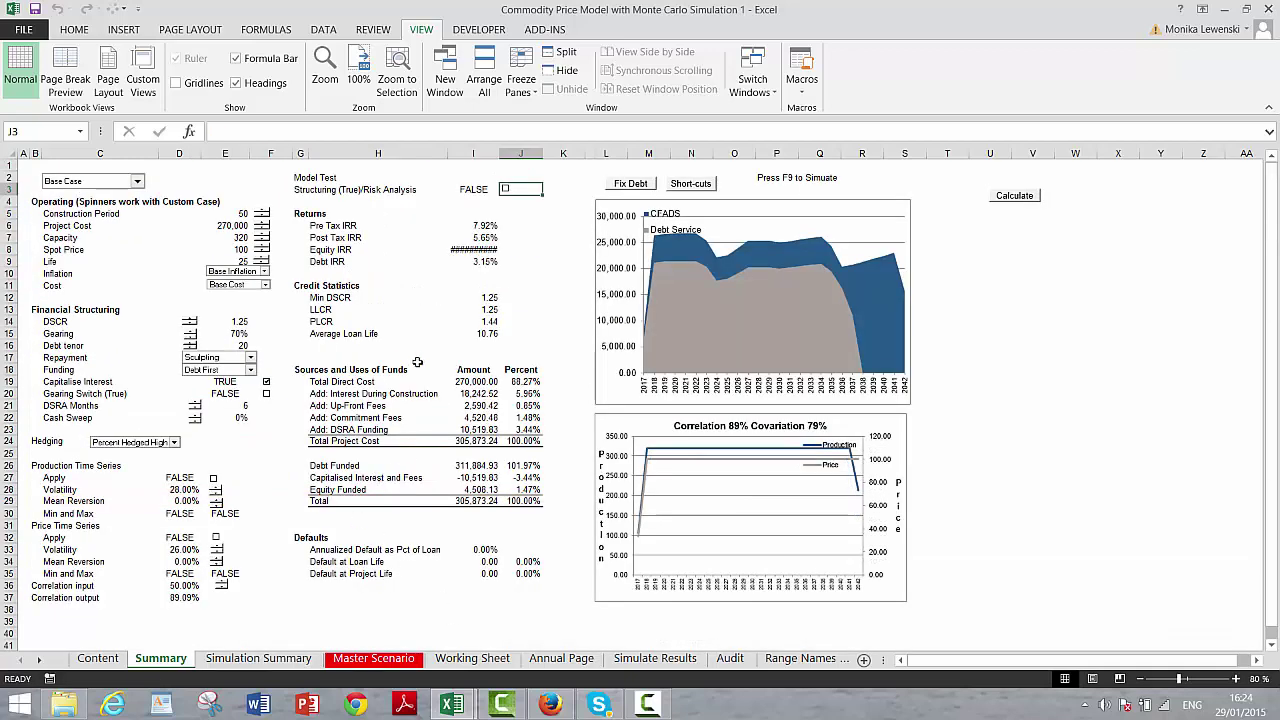
Re-enable Structuring, set the target DSCR to 1.50, and fix the debt
{"action": "left_click", "coordinate": [506, 189]}
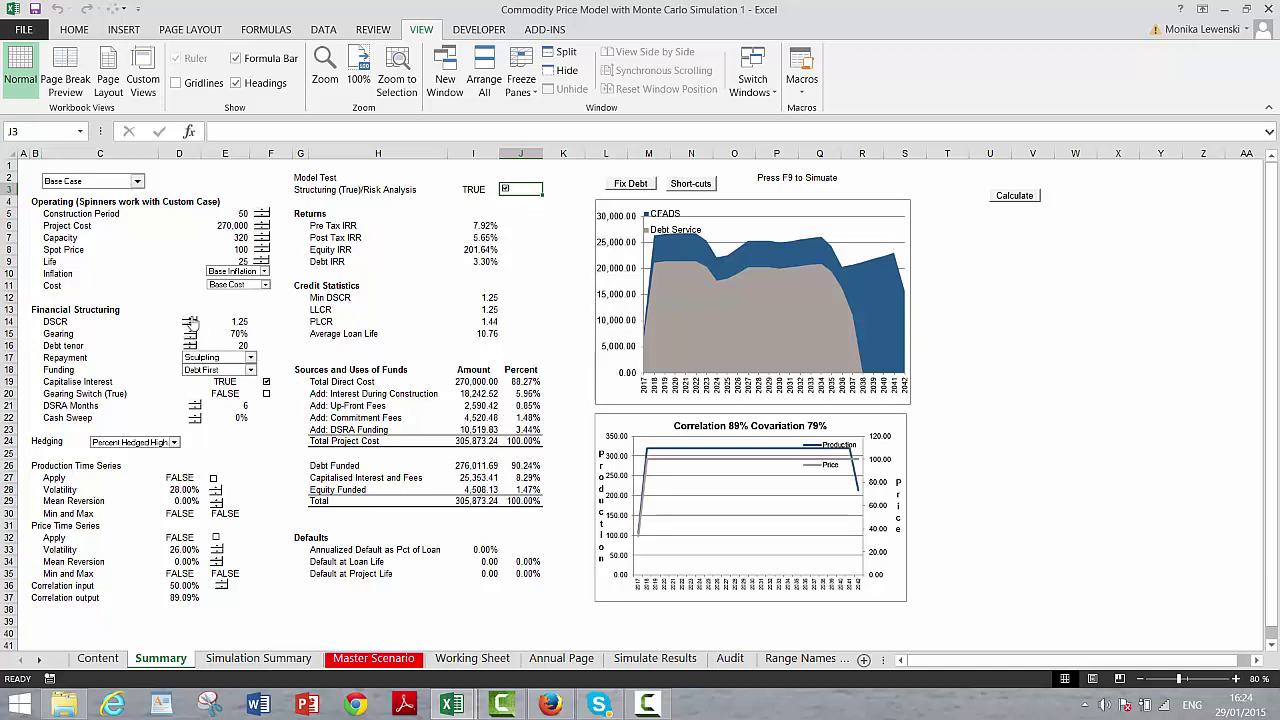
{"action": "left_click_drag", "start_coordinate": [191, 319], "coordinate": [194, 322]}
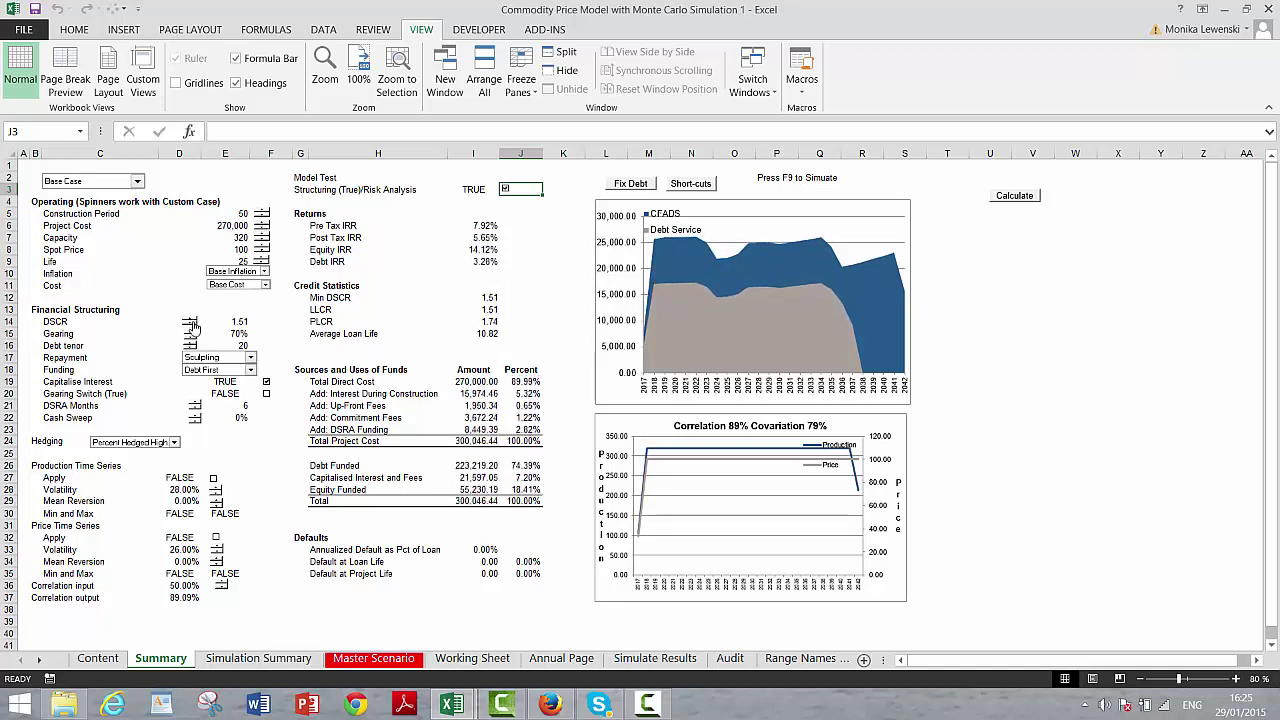
{"action": "left_click", "coordinate": [194, 326]}
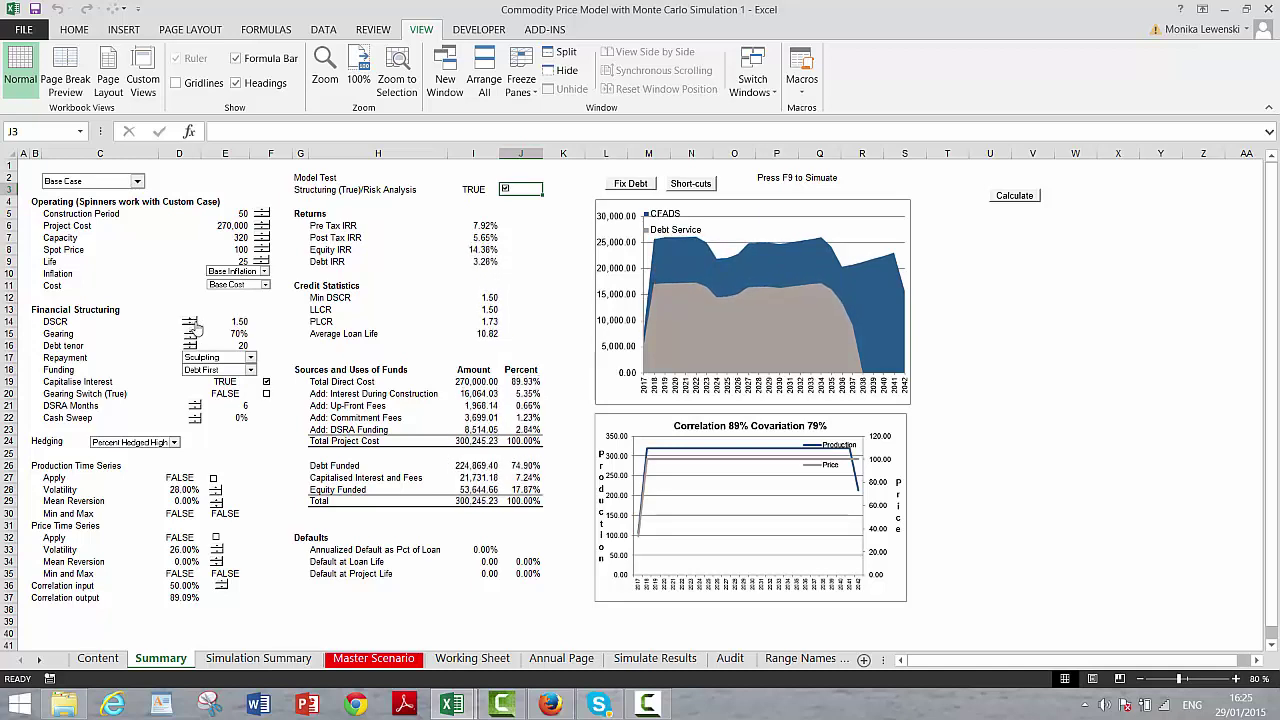
{"action": "left_click", "coordinate": [554, 240]}
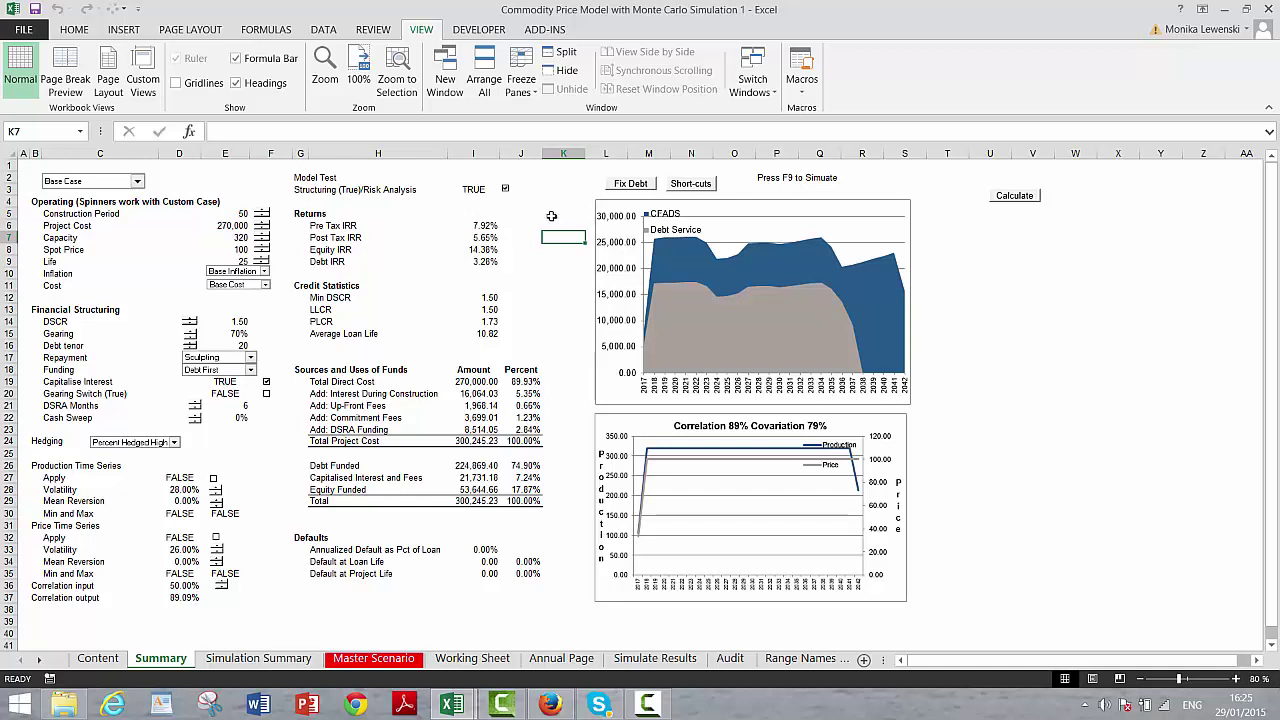
{"action": "left_click", "coordinate": [632, 185]}
Uncheck Structuring in J3 and select the Low Case scenario
{"action": "left_click", "coordinate": [505, 190]}
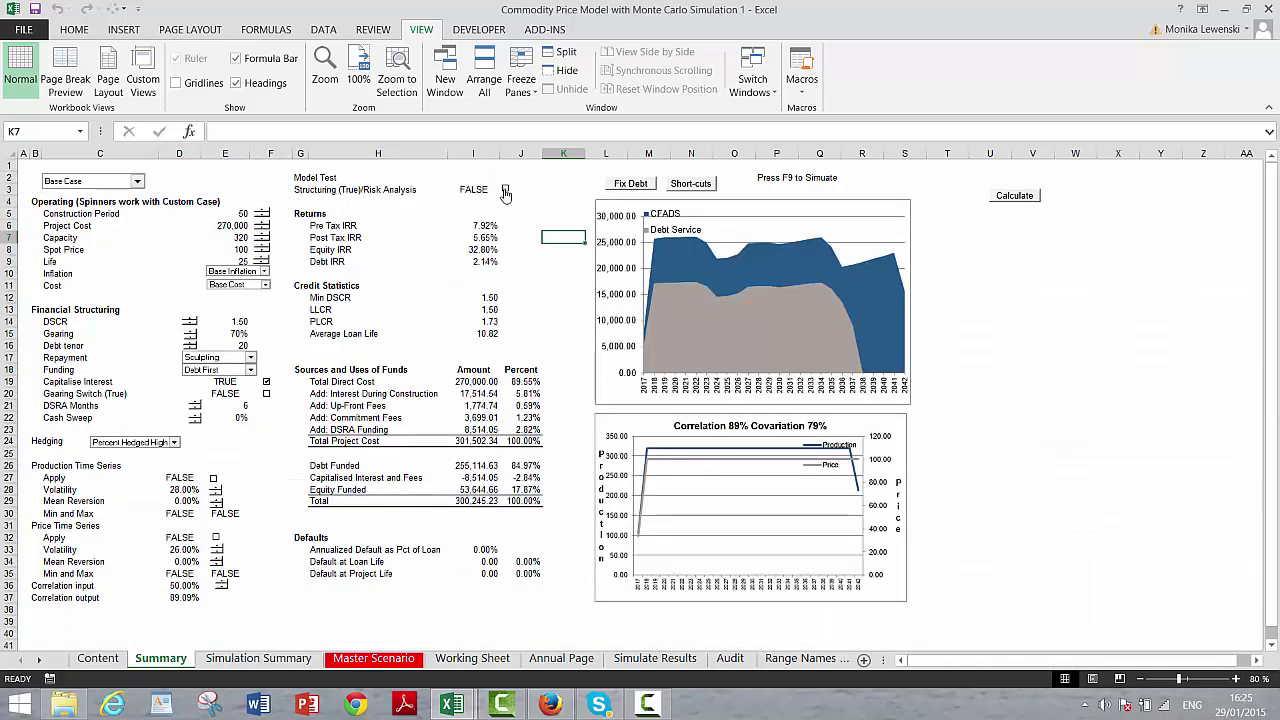
{"action": "left_click", "coordinate": [137, 181]}
{"action": "left_click", "coordinate": [125, 192]}
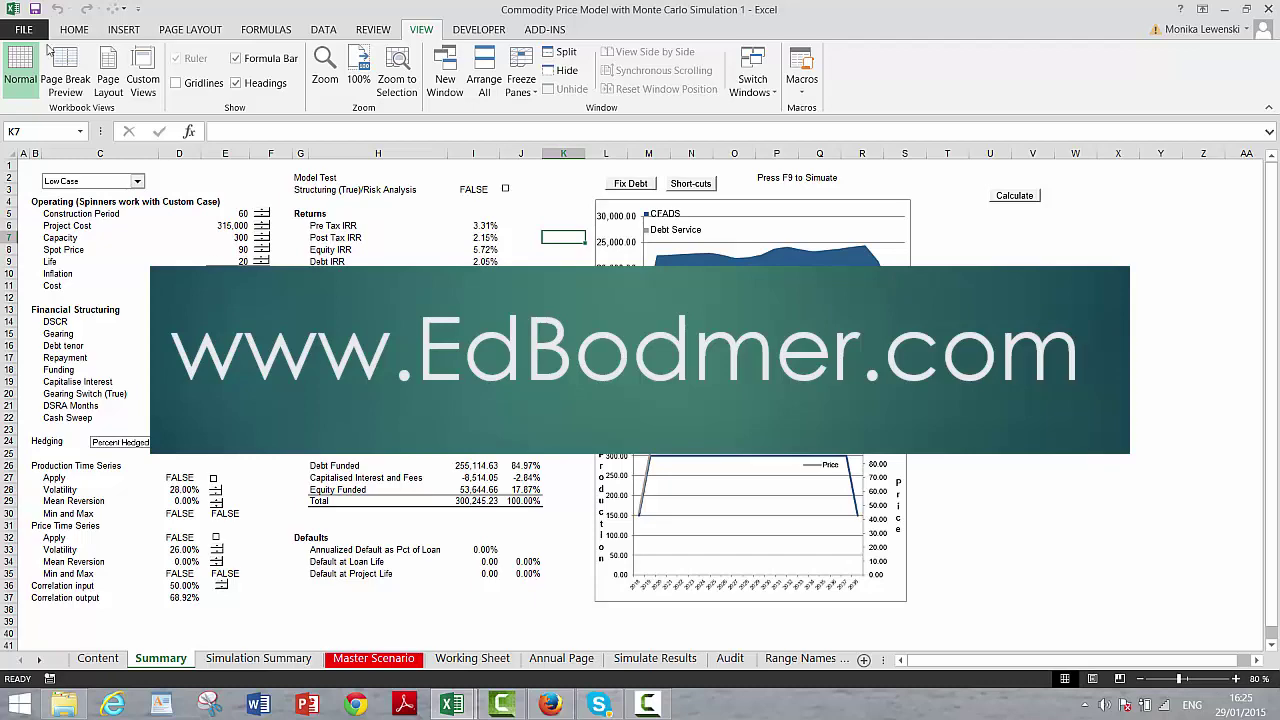
Return to Base Case and raise the cash sweep to 100%
{"action": "left_click", "coordinate": [137, 182]}
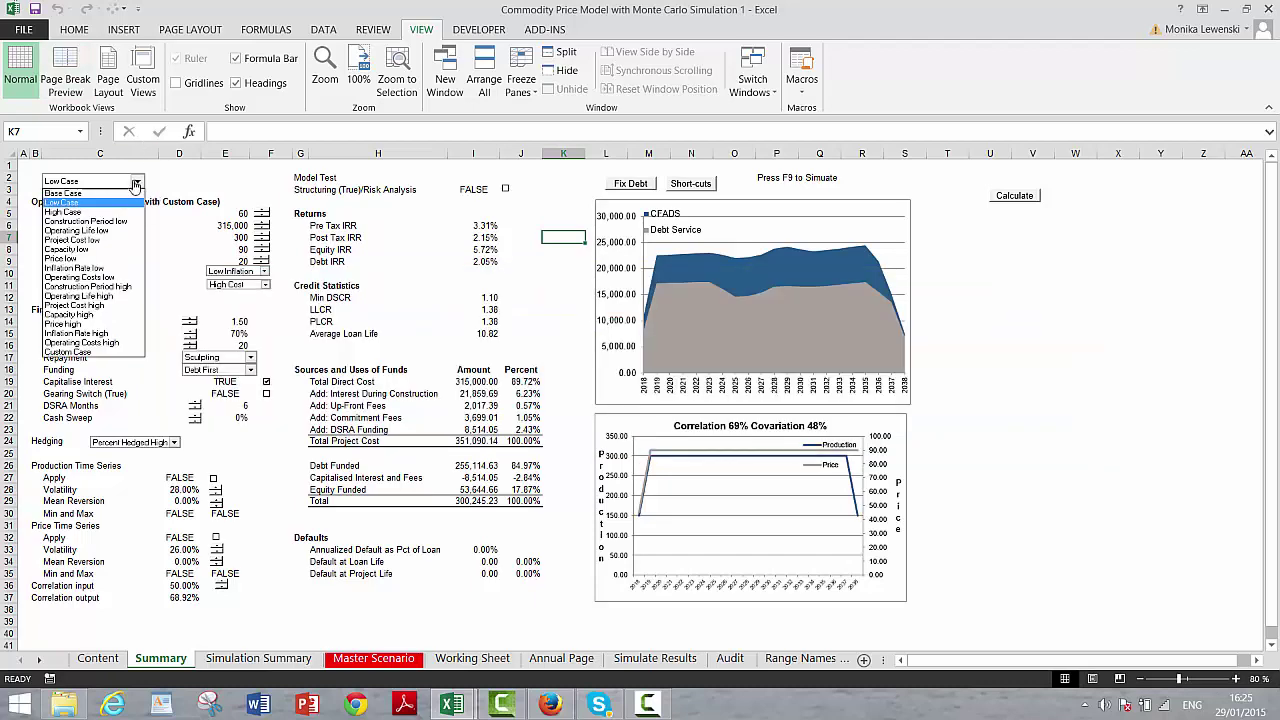
{"action": "left_click", "coordinate": [129, 193]}
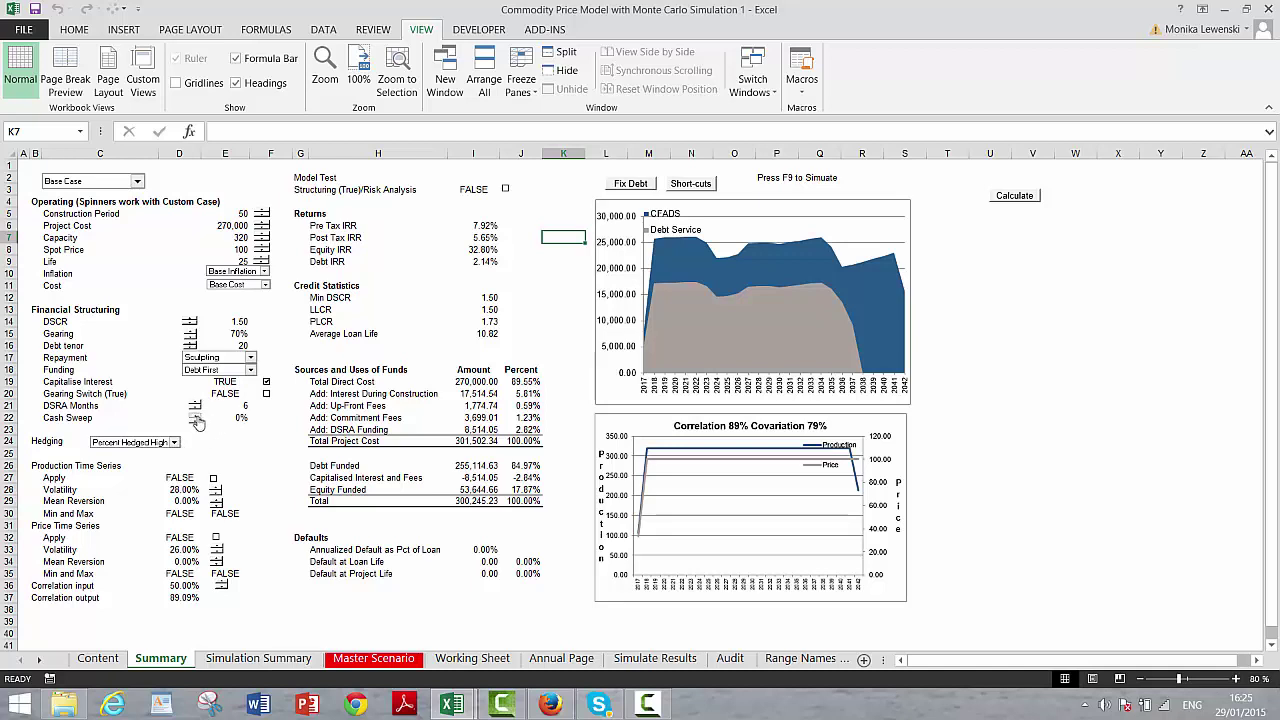
{"action": "left_click", "coordinate": [197, 418]}
{"action": "left_click", "coordinate": [197, 418]}
{"action": "left_click", "coordinate": [197, 418]}
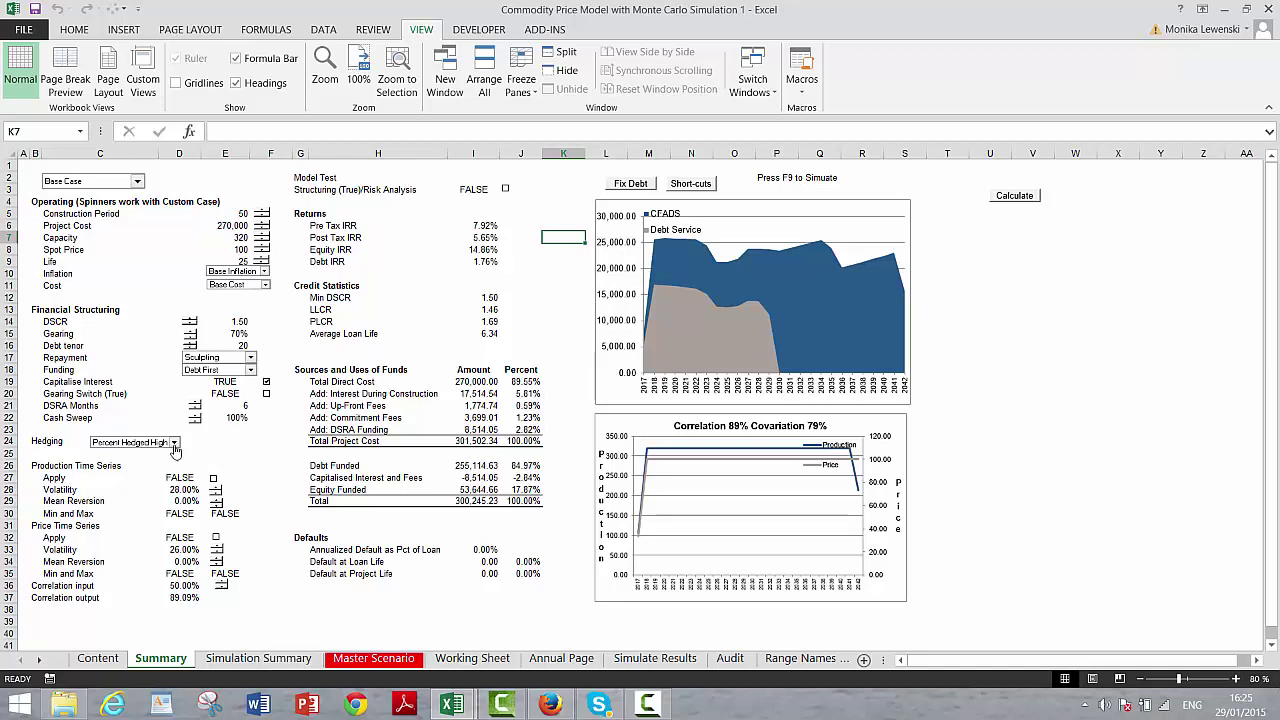
Set hedging to Percent Hedged None
{"action": "left_click", "coordinate": [174, 442]}
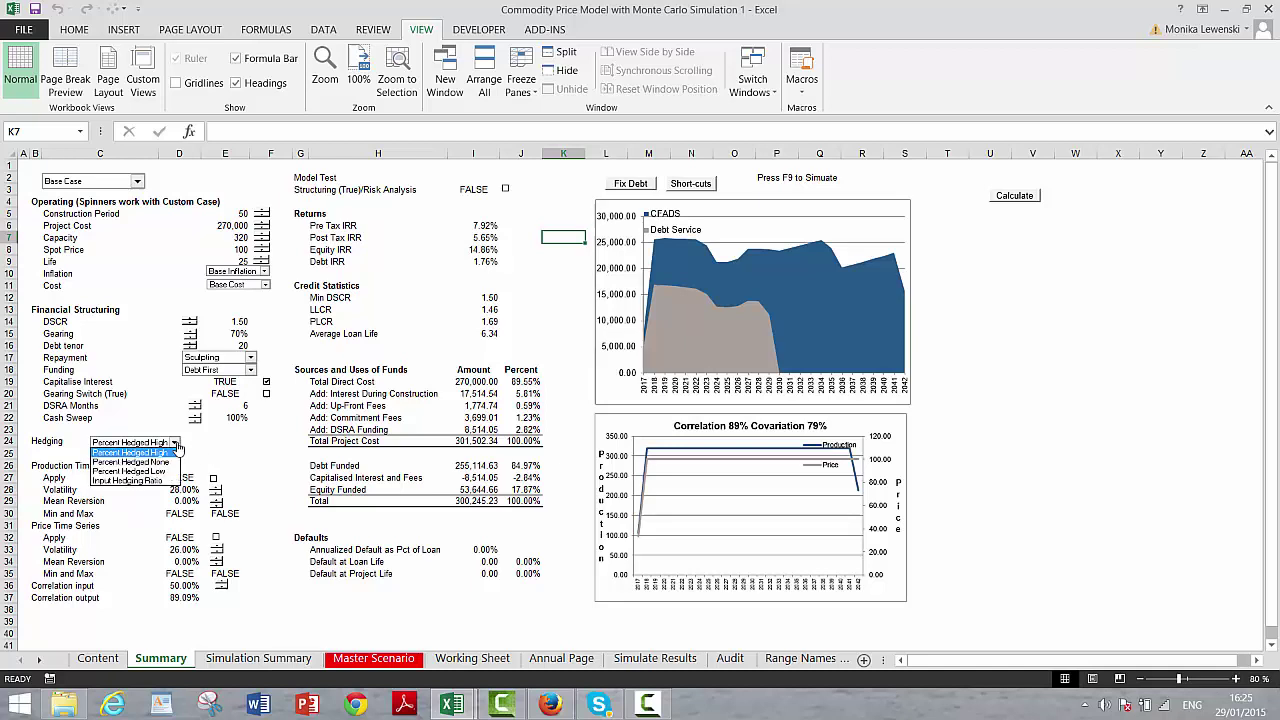
{"action": "left_click", "coordinate": [169, 463]}
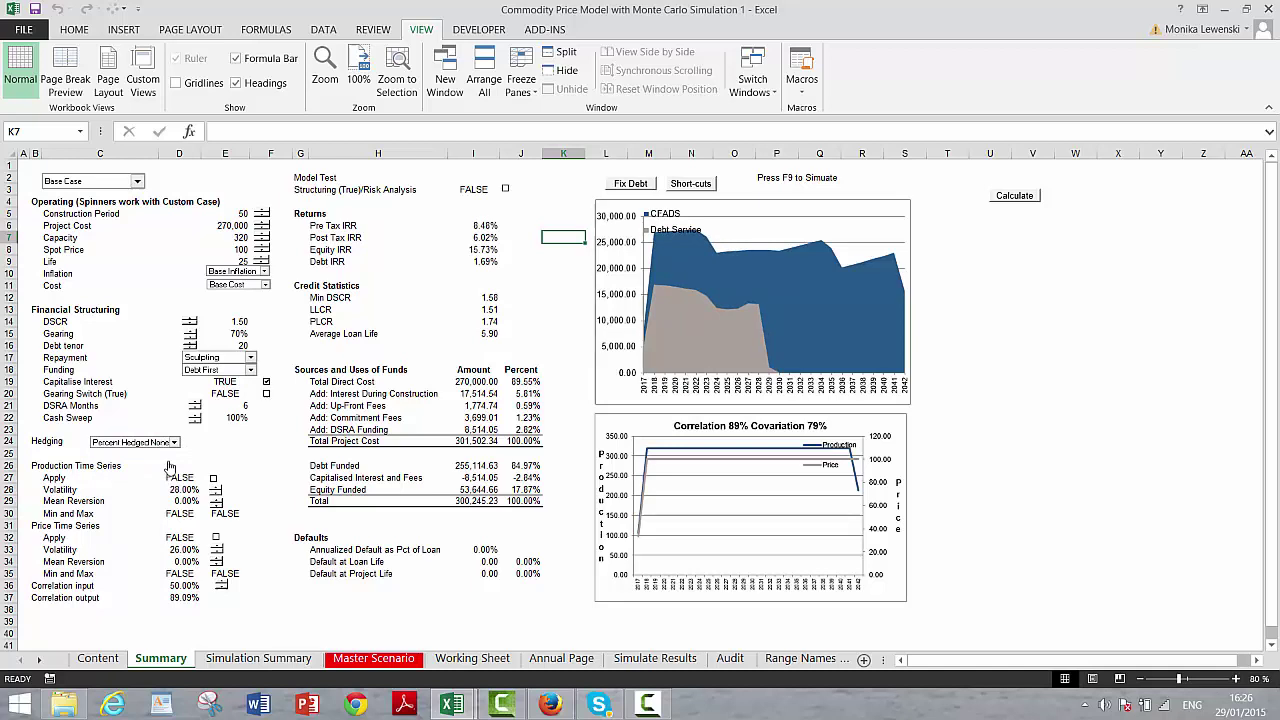
{"action": "left_click", "coordinate": [256, 455]}
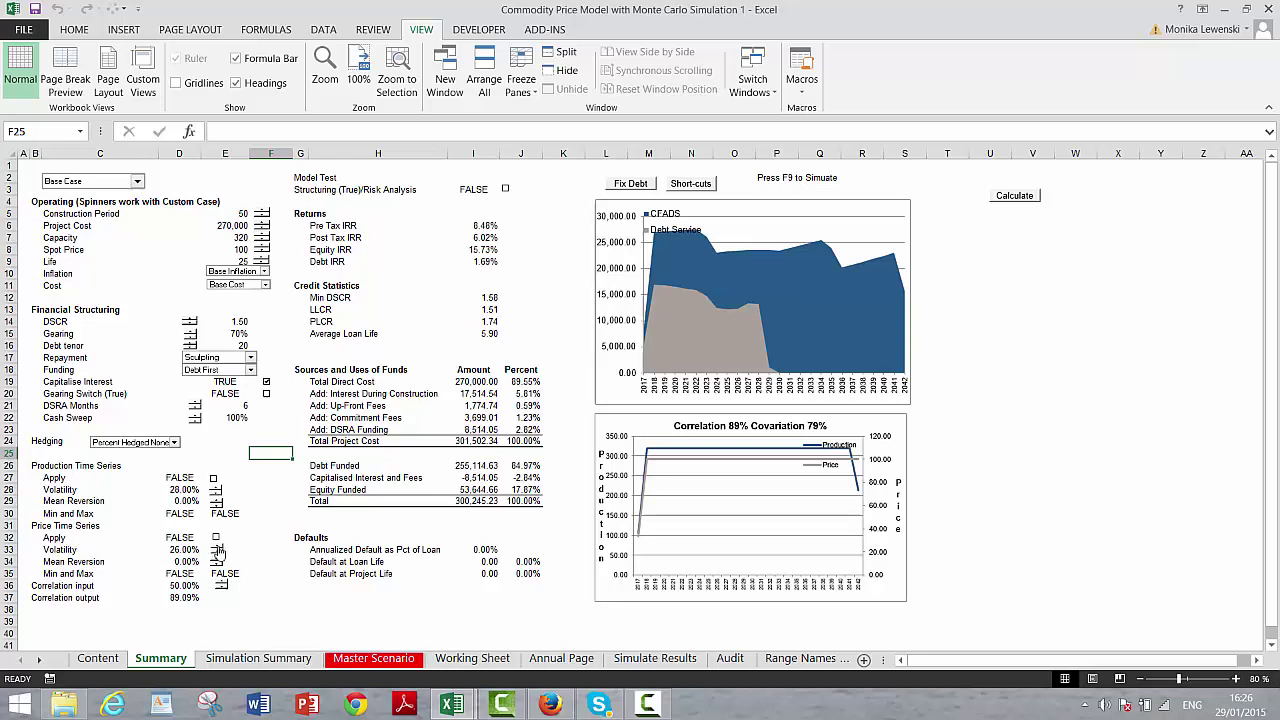
Raise price volatility, apply the random price time series, and calculate a first draw
{"action": "left_click", "coordinate": [218, 550]}
{"action": "left_click", "coordinate": [216, 539]}
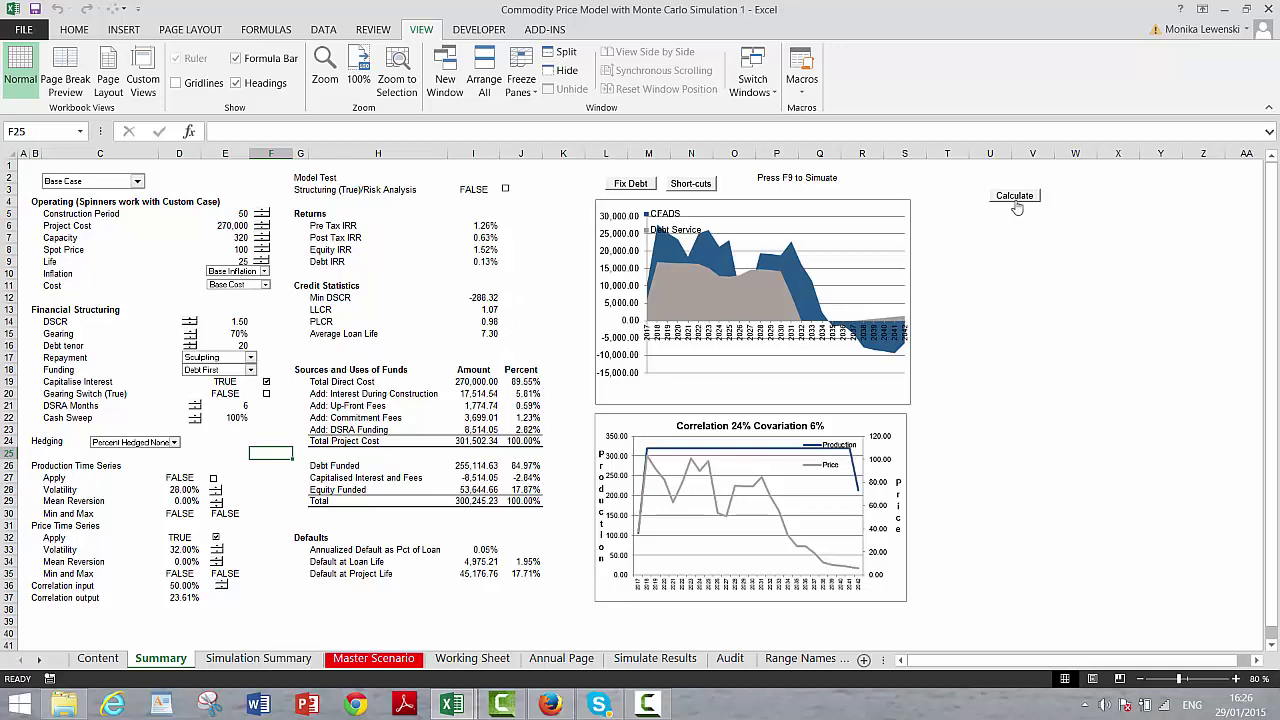
{"action": "left_click", "coordinate": [1015, 200]}
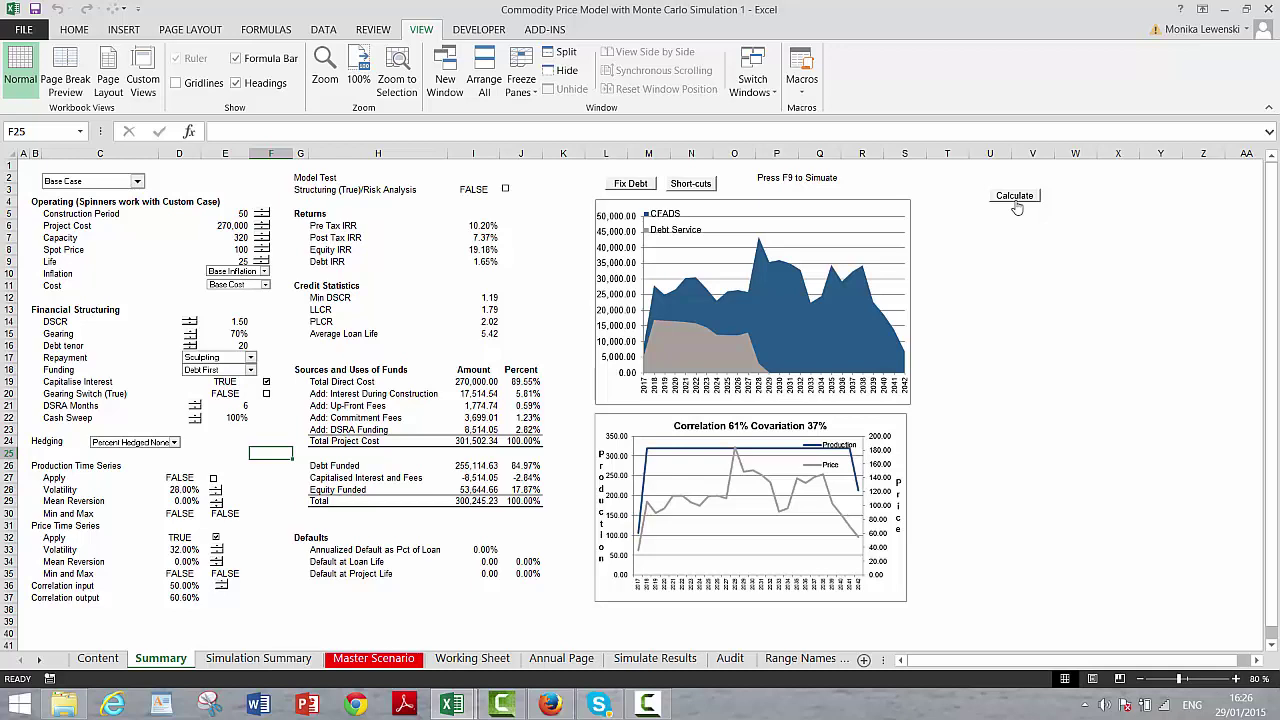
Re-run the Monte Carlo simulation repeatedly to compare IRRs, DSCR/LLCR/PLCR and charts
{"action": "left_click", "coordinate": [1015, 200]}
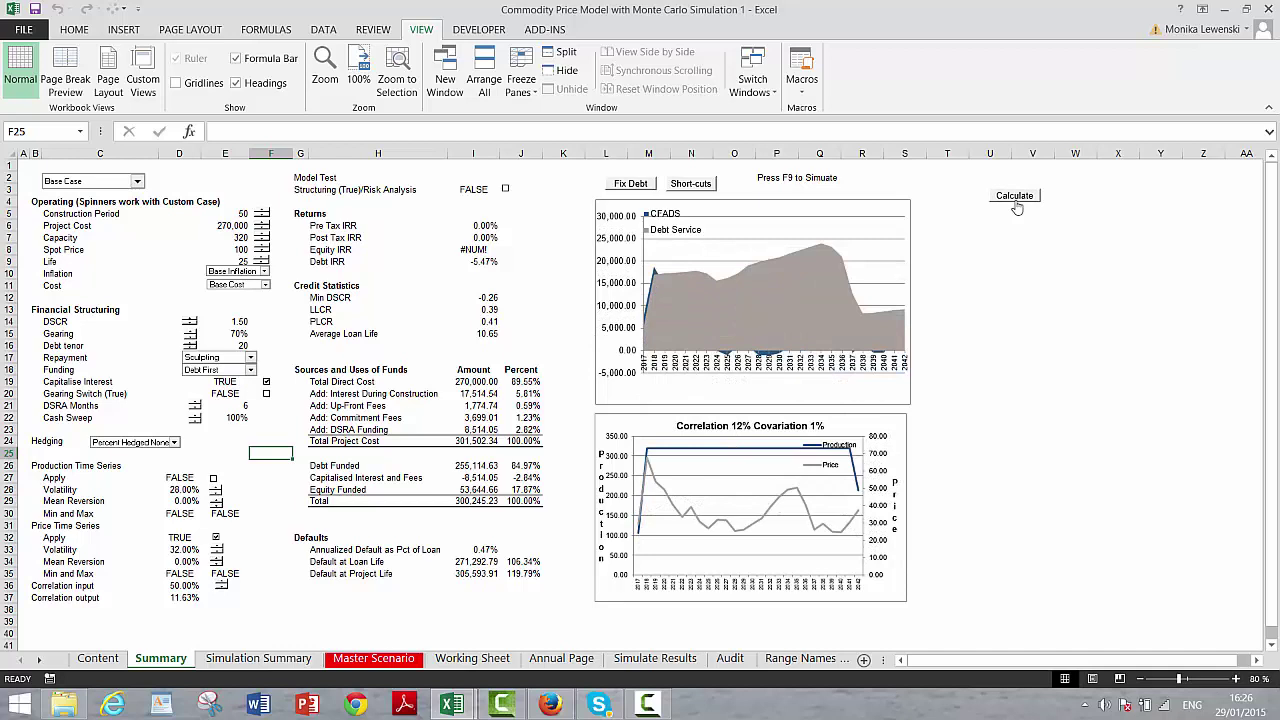
{"action": "left_click", "coordinate": [1015, 196]}
{"action": "left_click", "coordinate": [1015, 196]}
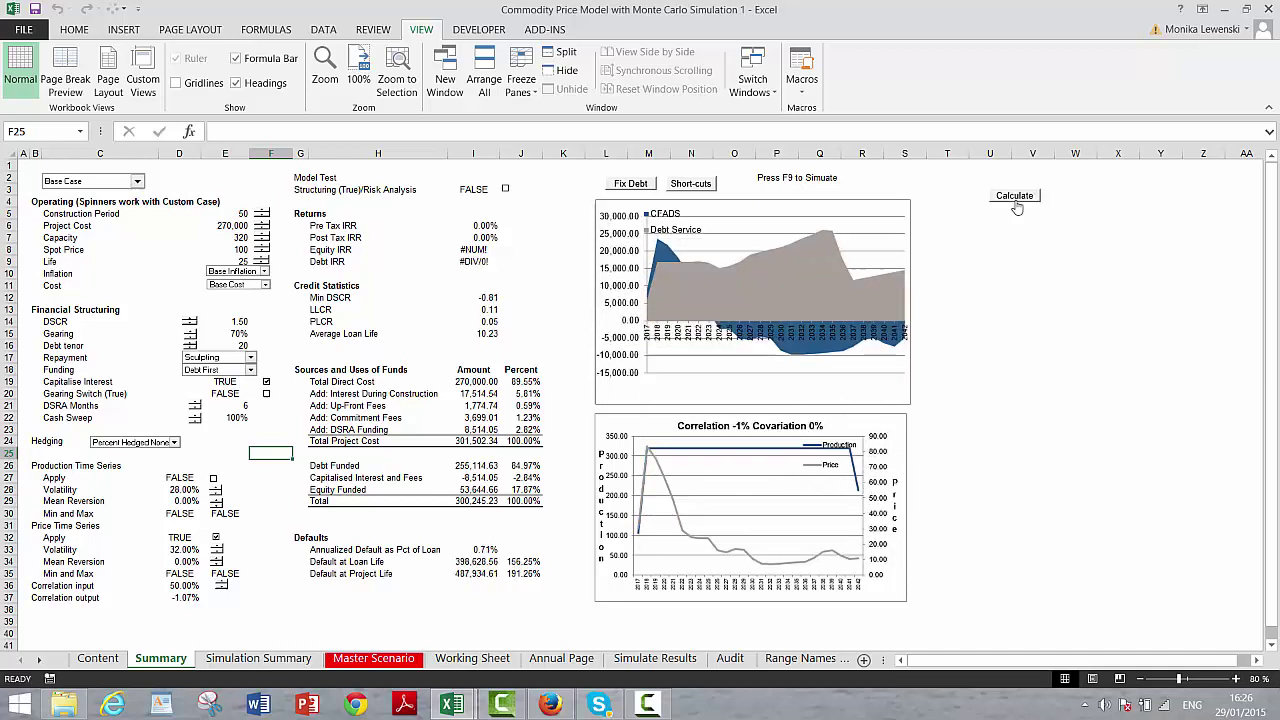
{"action": "left_click", "coordinate": [1015, 198]}
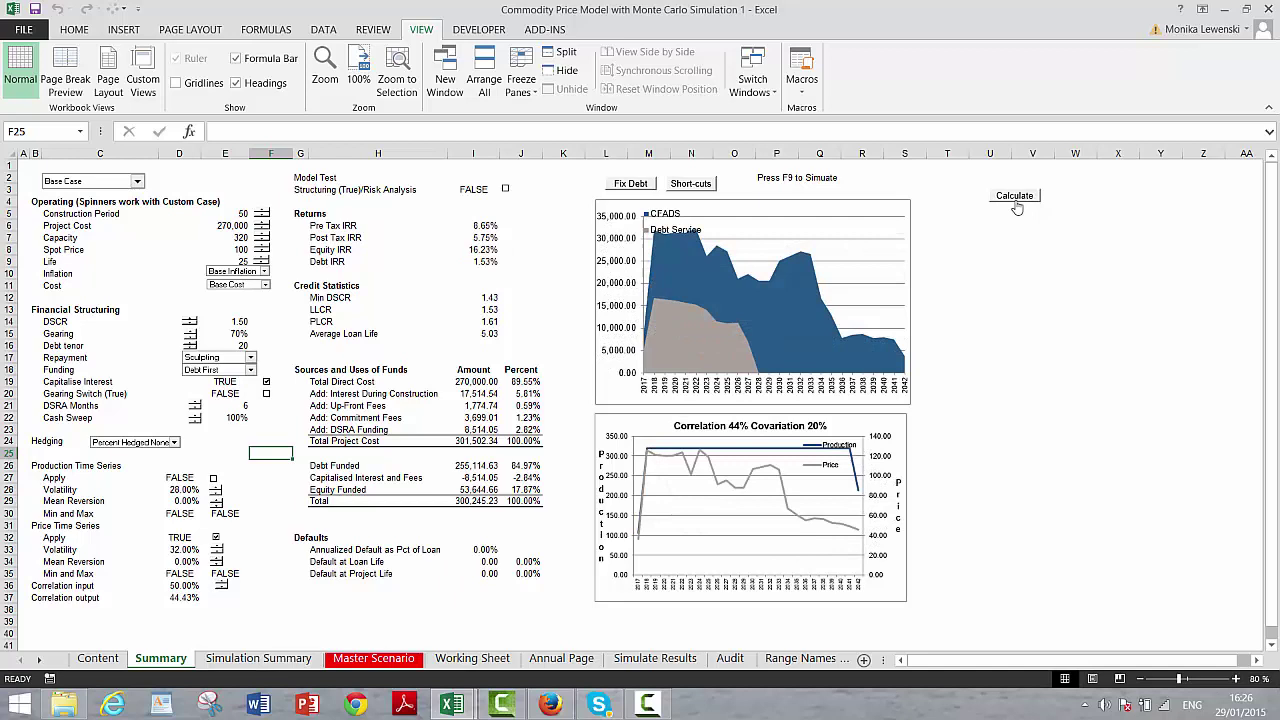
{"action": "left_click", "coordinate": [1015, 200]}
{"action": "left_click", "coordinate": [1015, 200]}
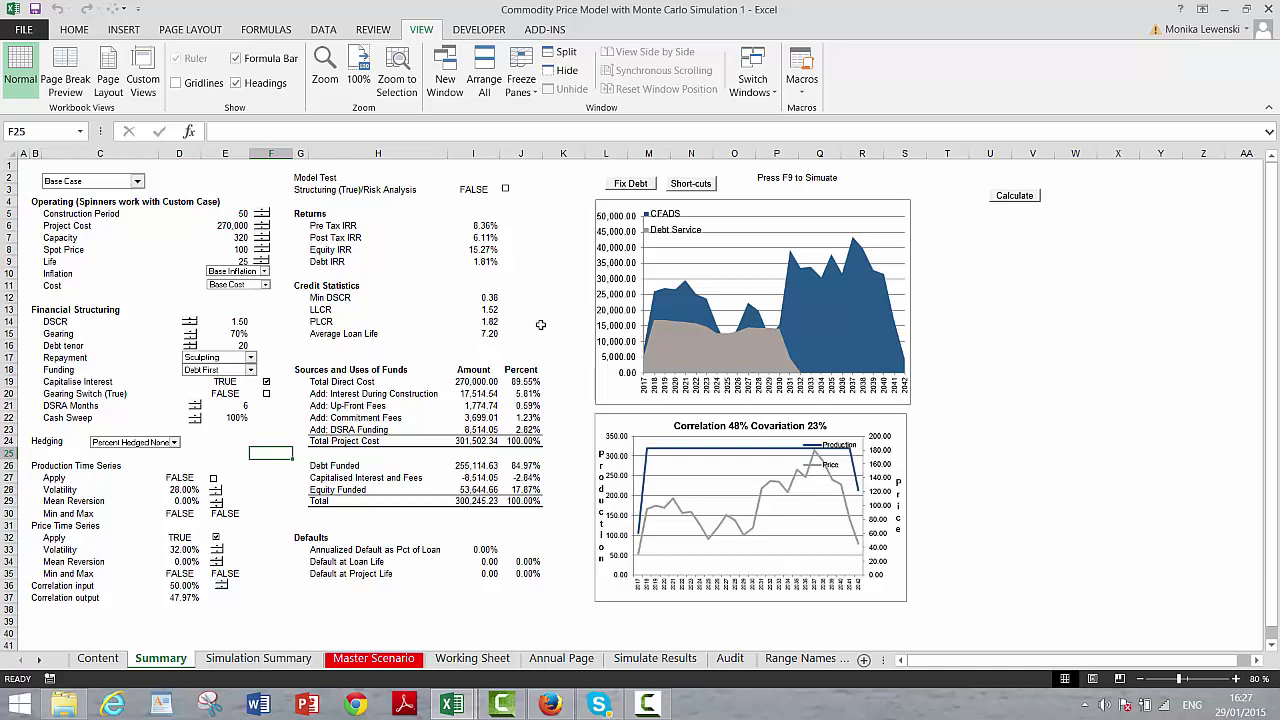
{"action": "left_click", "coordinate": [1016, 196]}
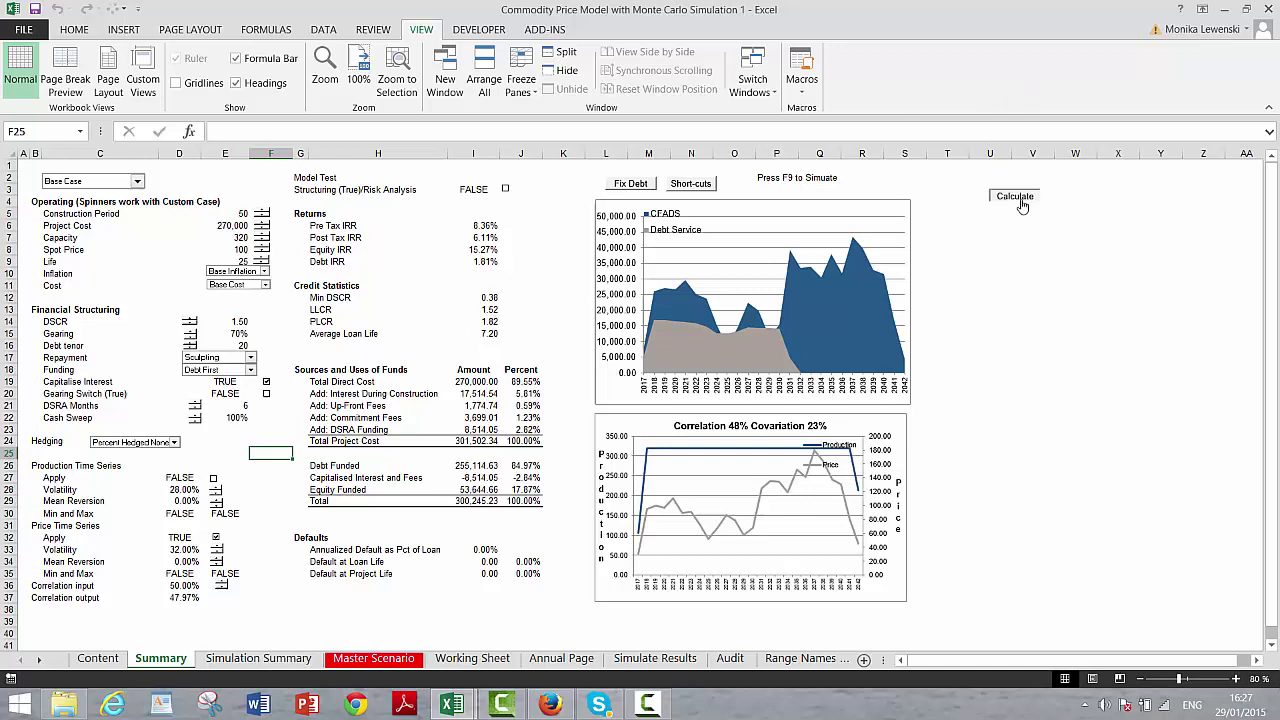
{"action": "left_click", "coordinate": [1016, 196]}
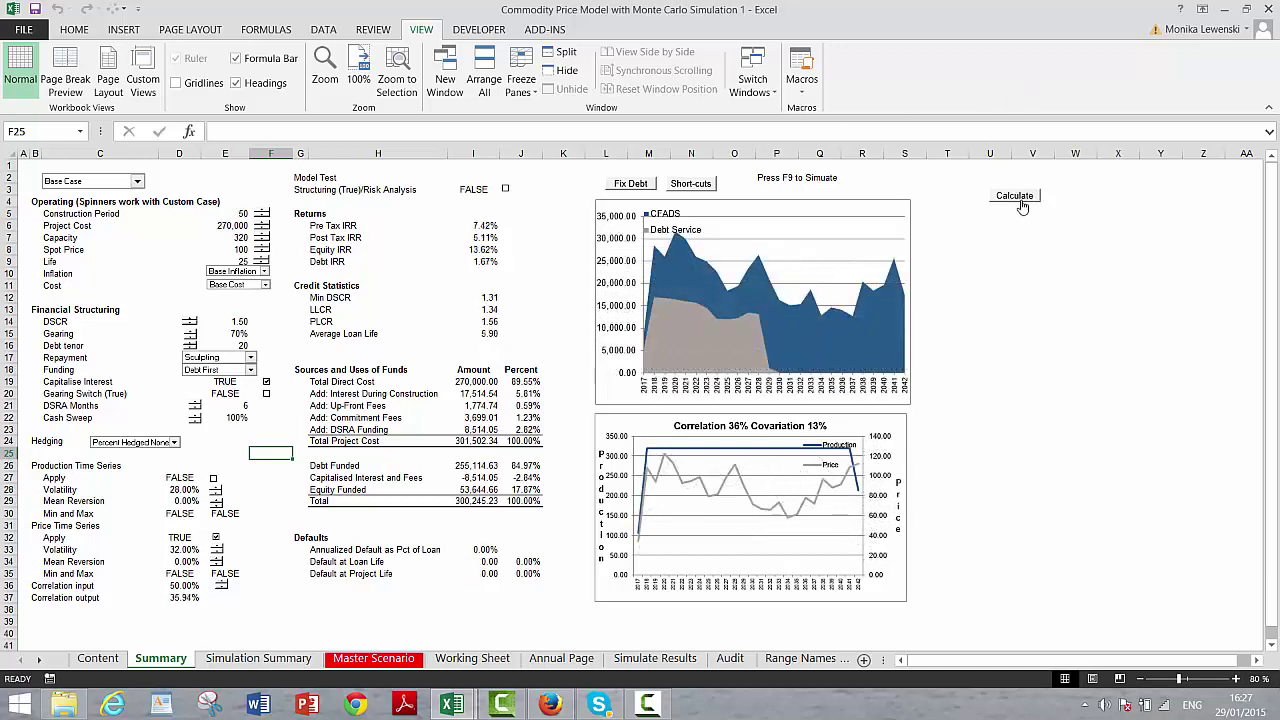
{"action": "left_click", "coordinate": [1020, 200]}
{"action": "left_click", "coordinate": [1020, 200]}
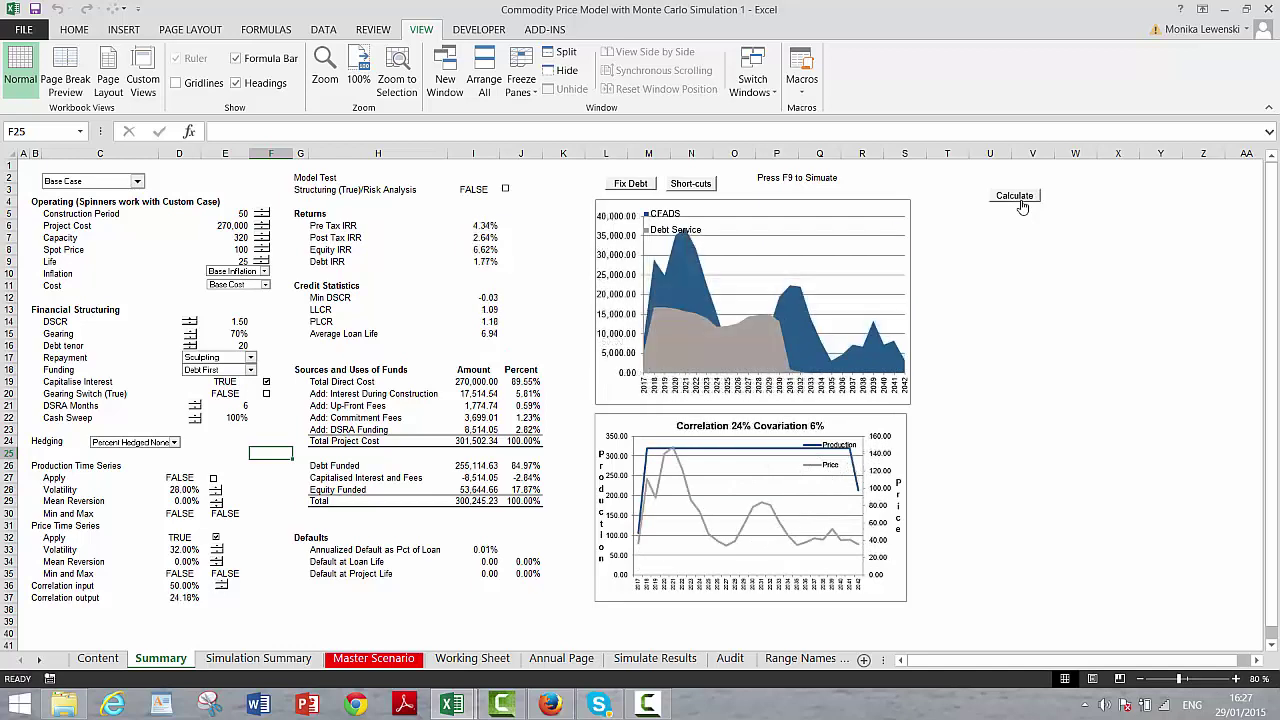
{"action": "left_click", "coordinate": [1021, 200]}
{"action": "left_click", "coordinate": [1021, 200]}
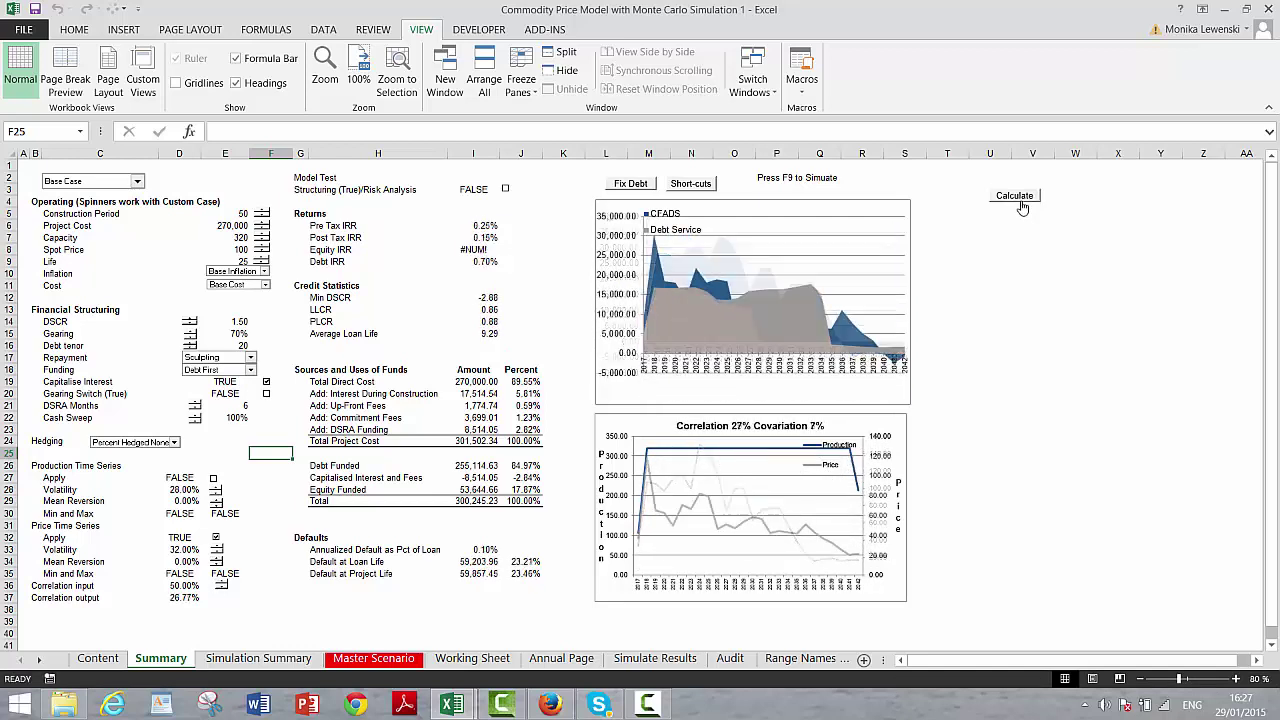
{"action": "left_click", "coordinate": [1021, 200]}
{"action": "left_click", "coordinate": [1021, 200]}
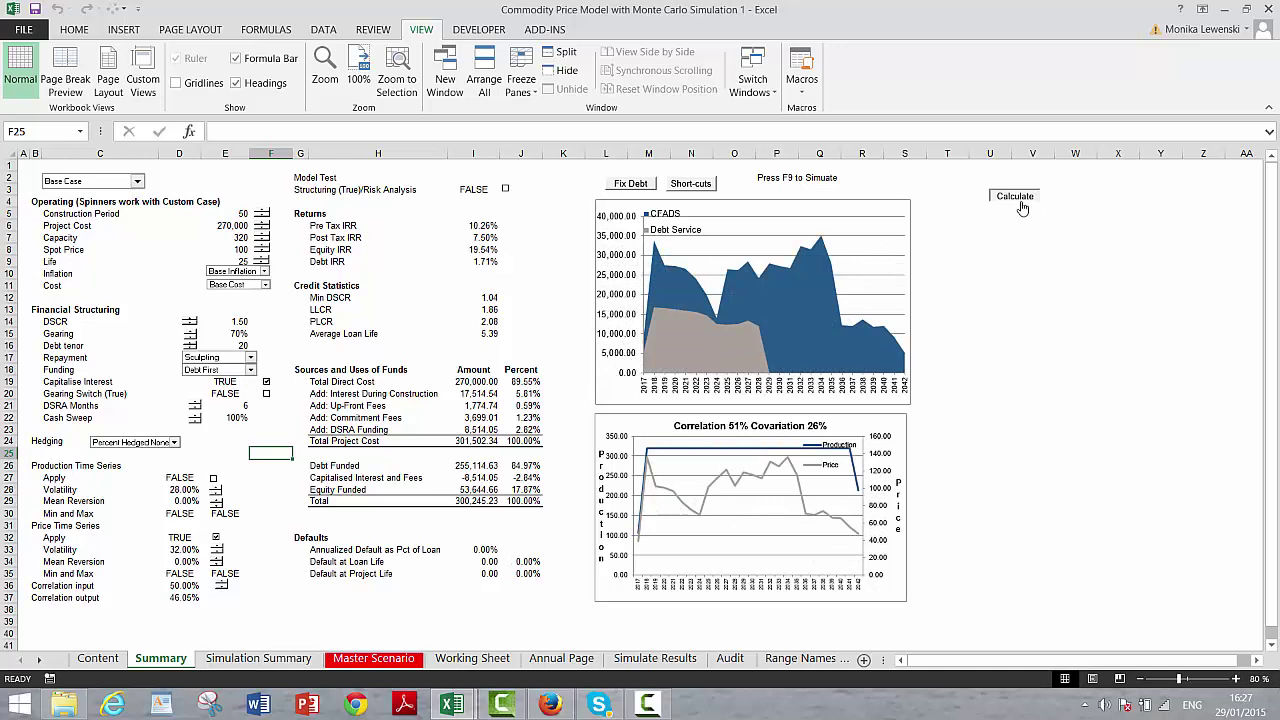
{"action": "left_click", "coordinate": [1021, 200]}
{"action": "left_click", "coordinate": [1021, 200]}
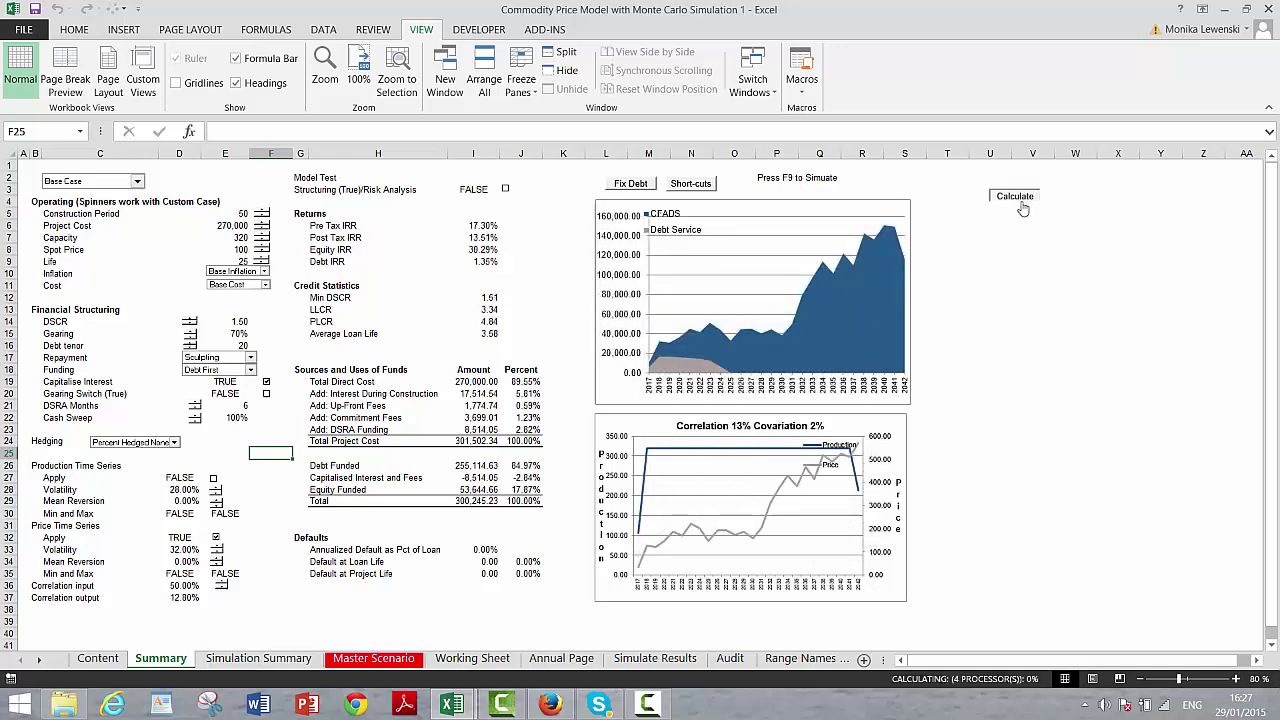
{"action": "left_click", "coordinate": [1021, 200]}
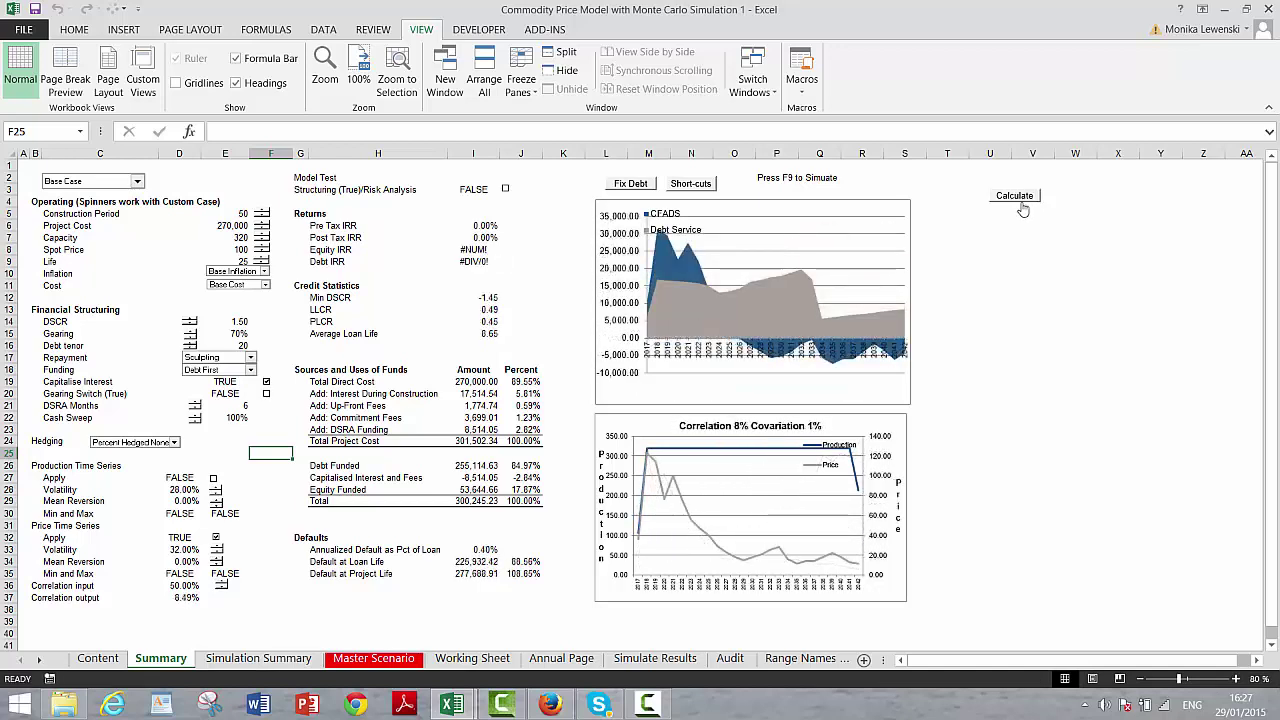
{"action": "left_click", "coordinate": [1021, 201]}
{"action": "left_click", "coordinate": [1016, 200]}
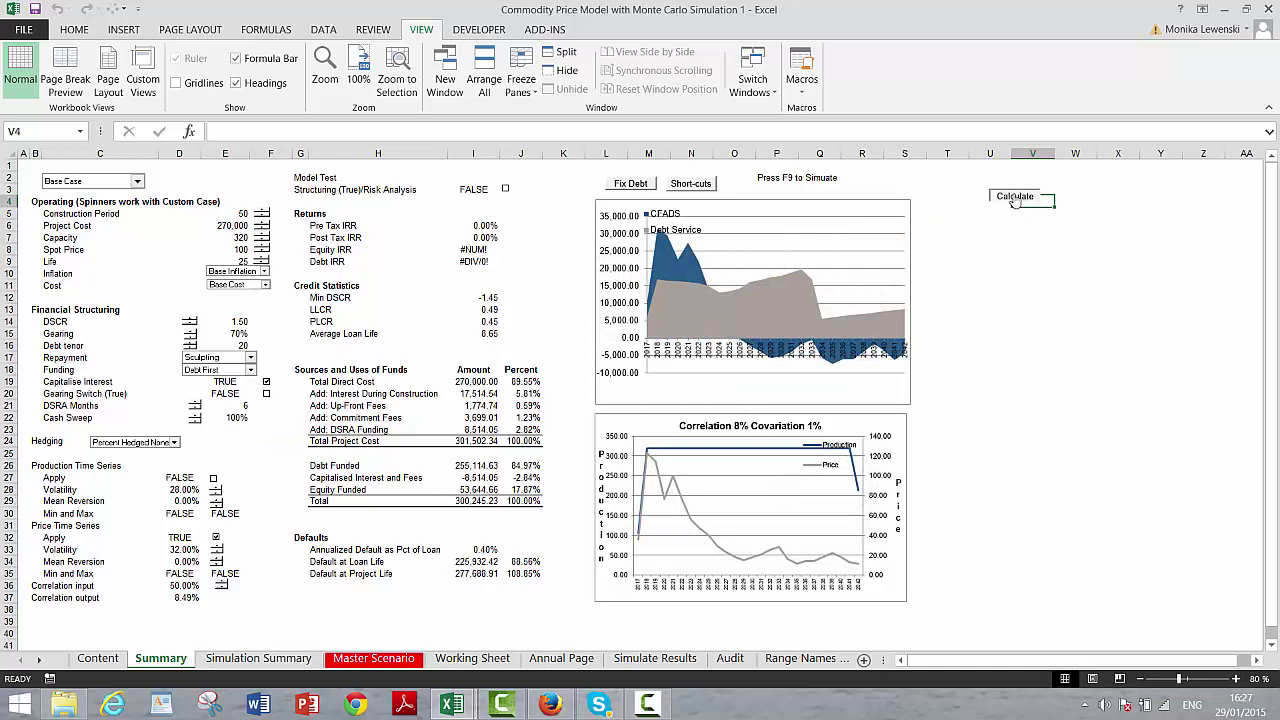
Step the production mean reversion up from 10% to 50%
{"action": "left_click", "coordinate": [1015, 200]}
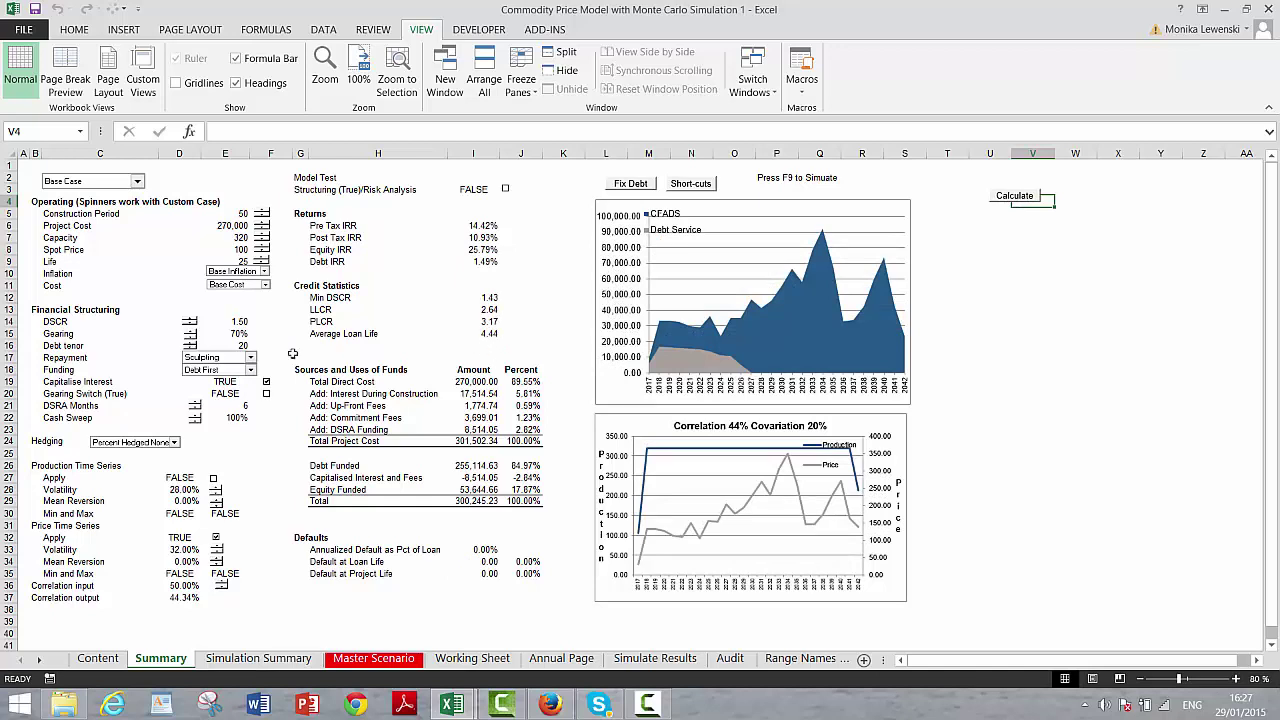
{"action": "left_click", "coordinate": [215, 499]}
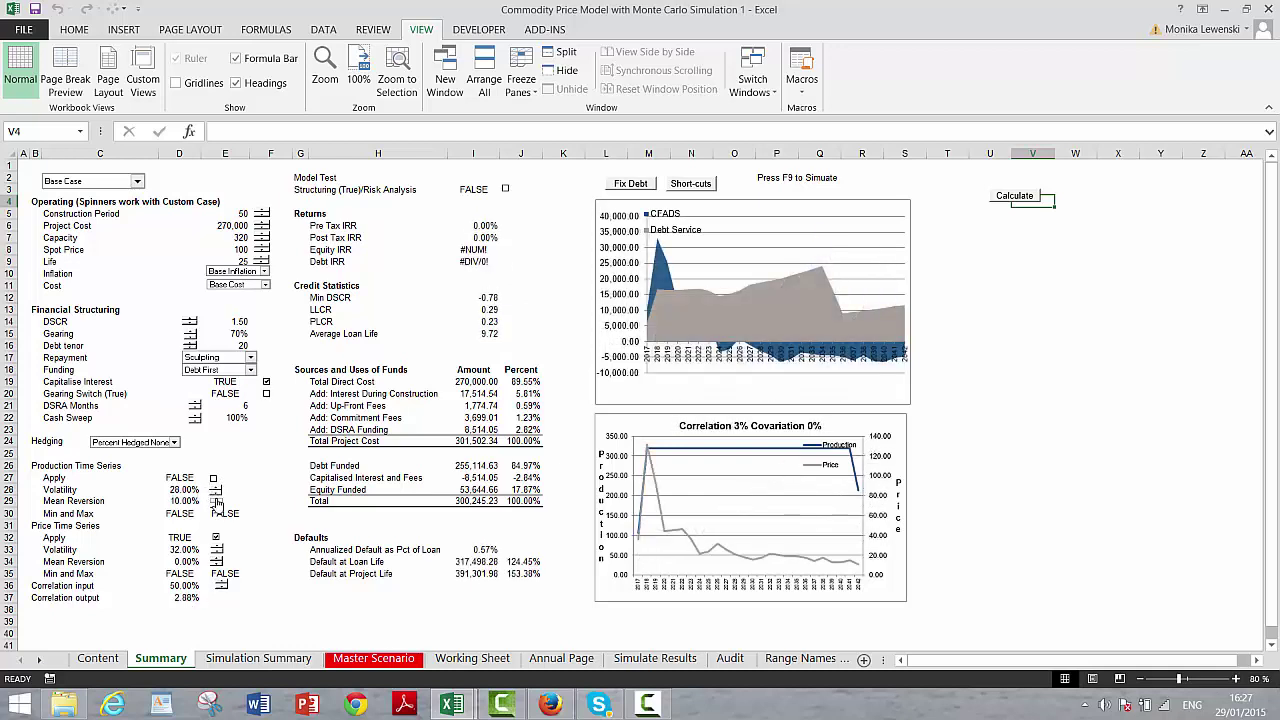
{"action": "left_click", "coordinate": [215, 501]}
{"action": "left_click", "coordinate": [215, 499]}
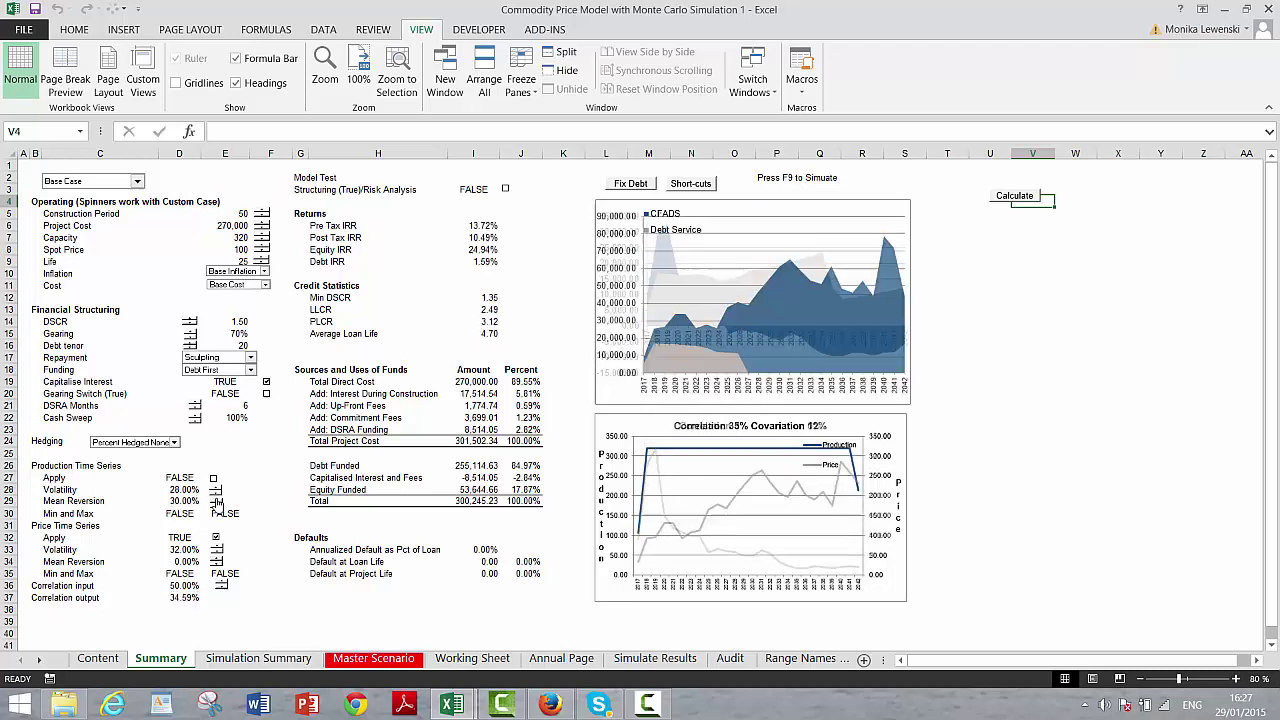
{"action": "left_click", "coordinate": [215, 499]}
{"action": "left_click", "coordinate": [216, 500]}
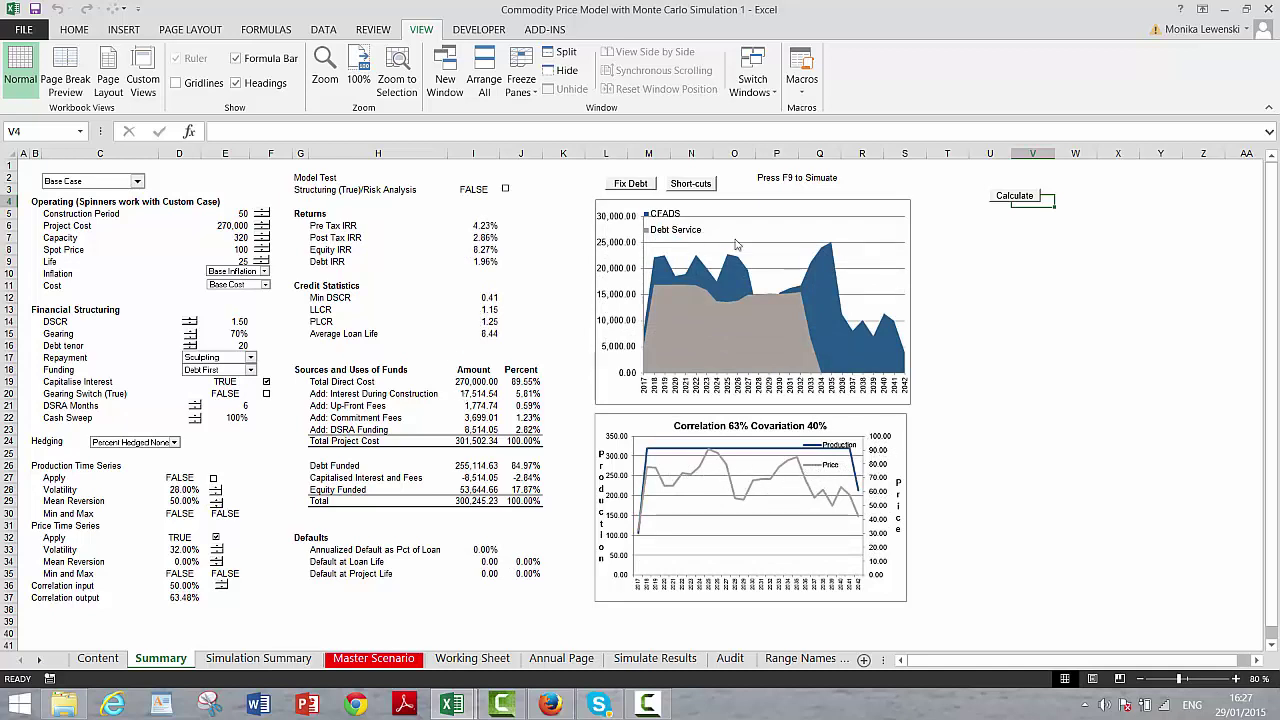
Recalculate the simulation many times with production mean reversion at 50%
{"action": "left_click", "coordinate": [1013, 198]}
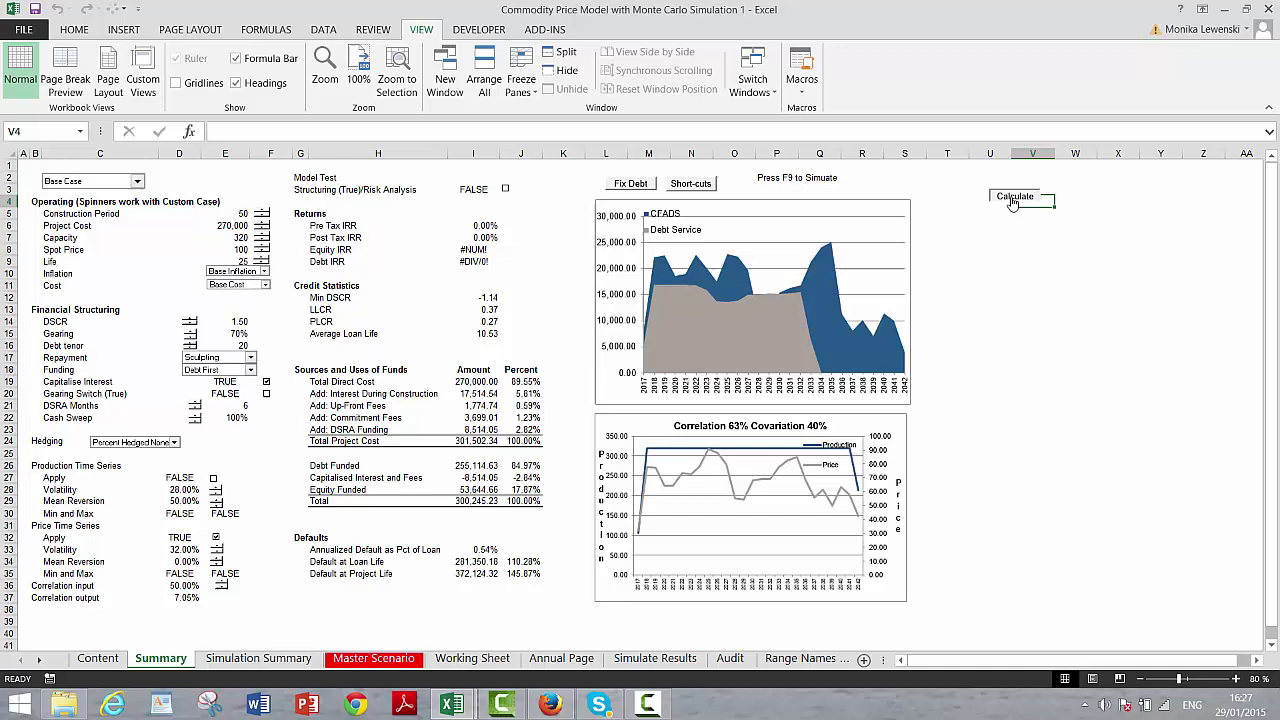
{"action": "left_click", "coordinate": [1013, 198]}
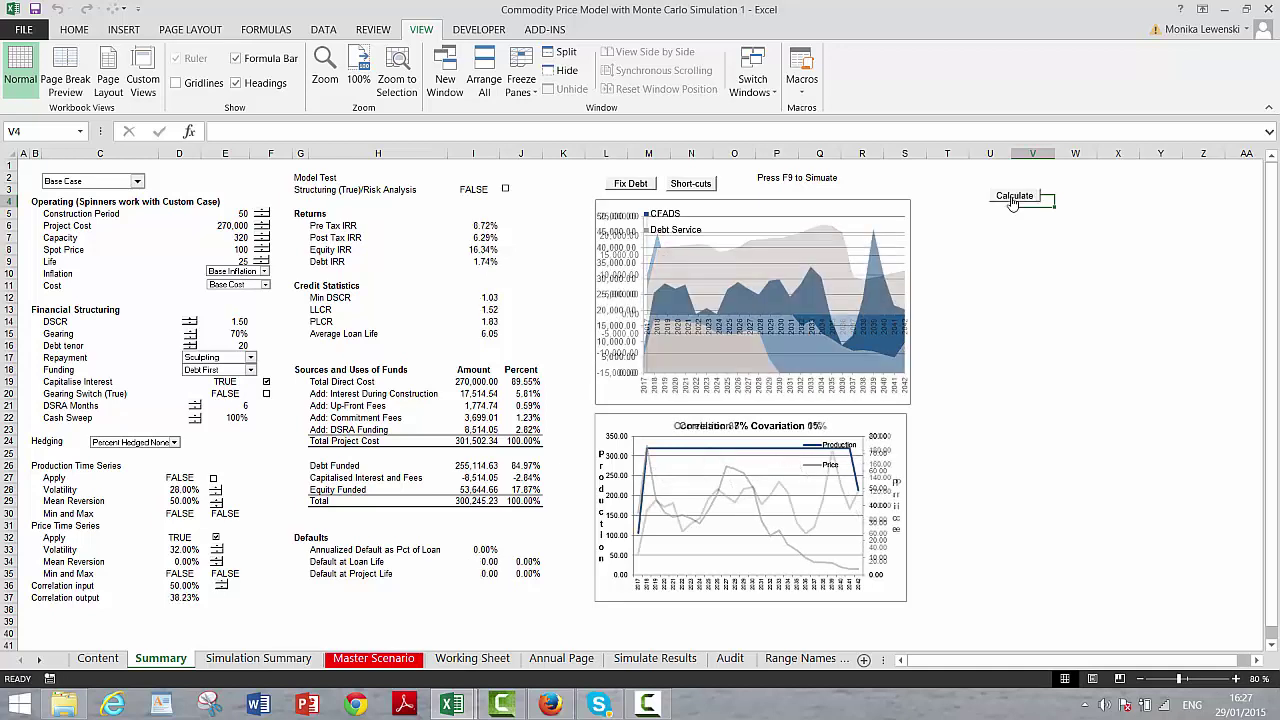
{"action": "left_click", "coordinate": [1013, 199]}
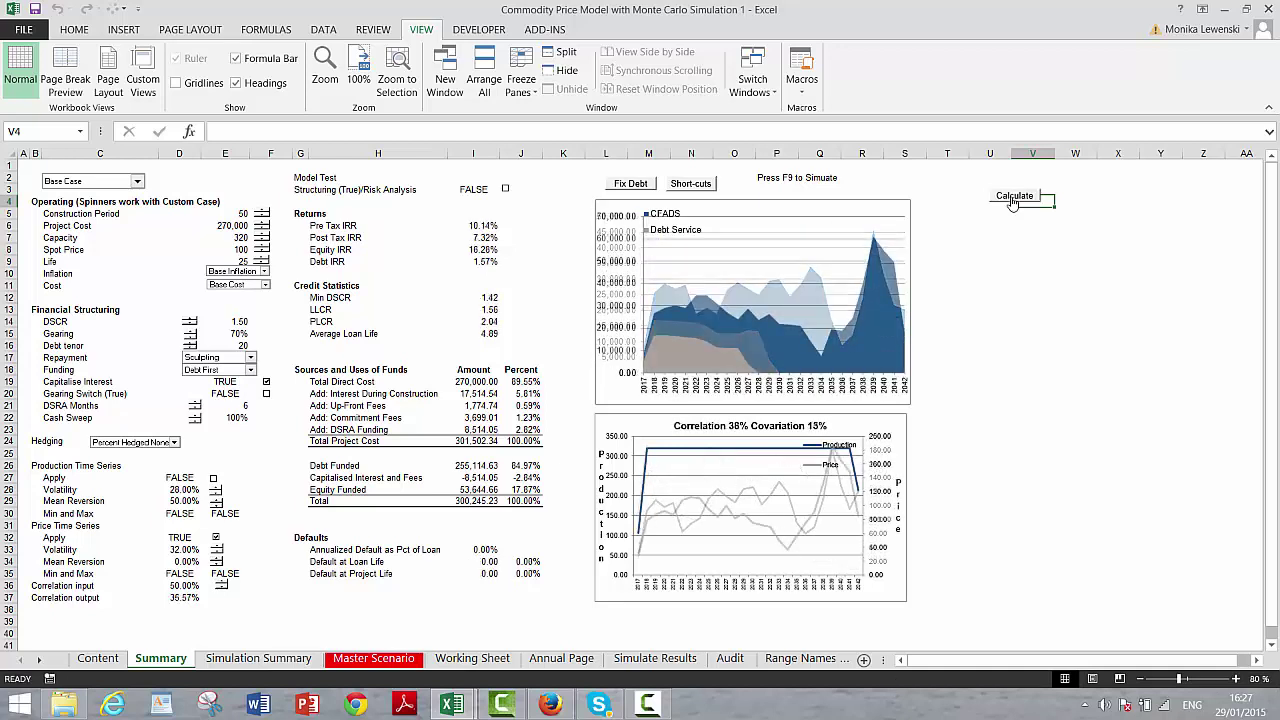
{"action": "left_click", "coordinate": [1013, 199]}
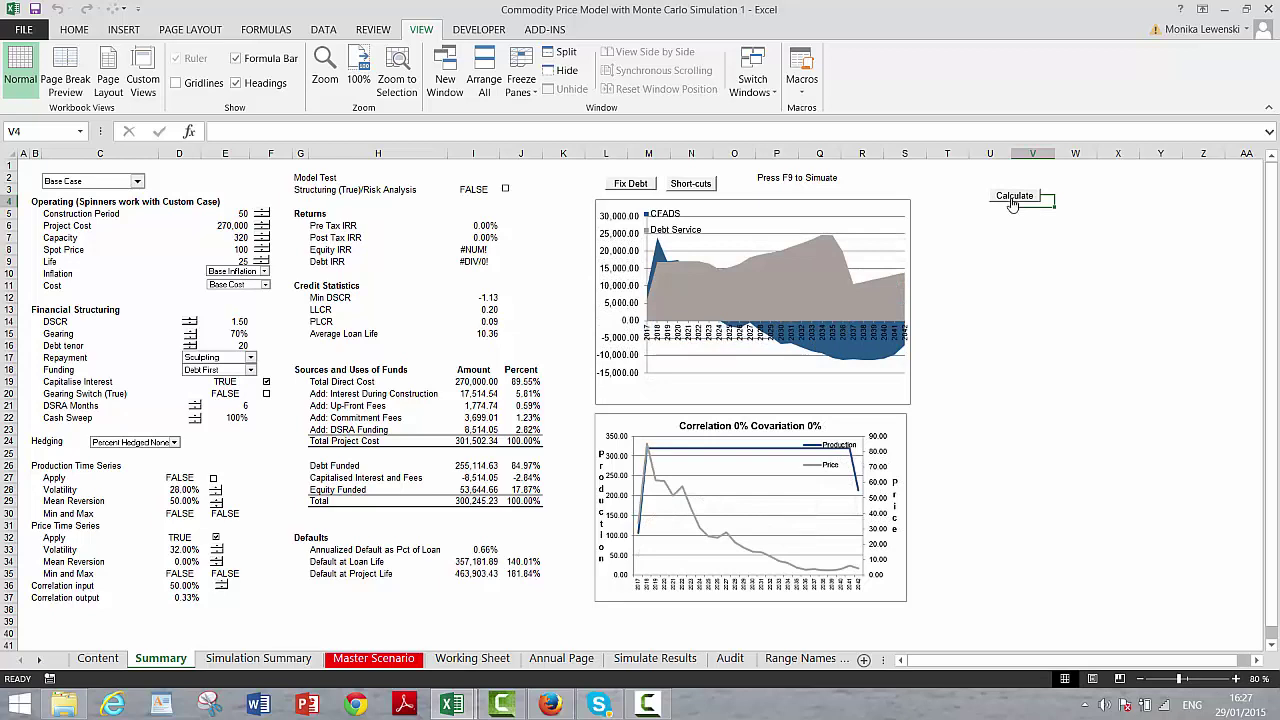
{"action": "left_click", "coordinate": [1013, 198]}
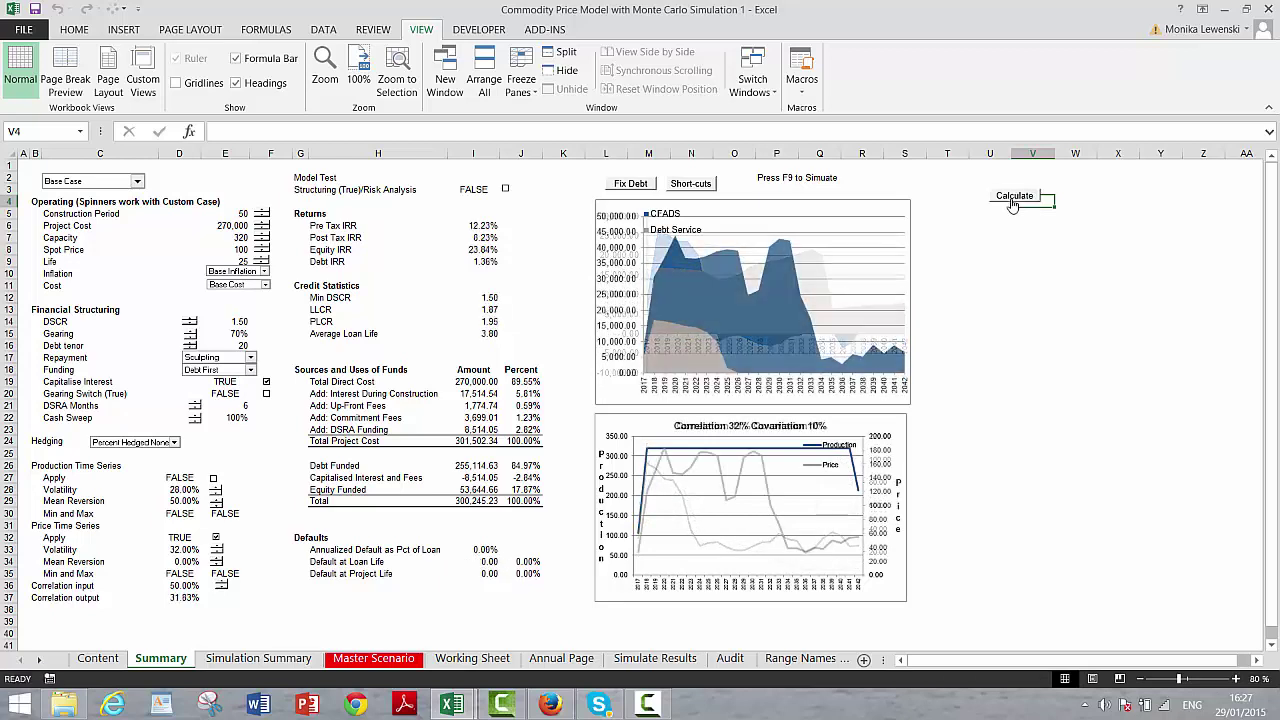
{"action": "left_click", "coordinate": [1013, 199]}
{"action": "left_click", "coordinate": [1013, 199]}
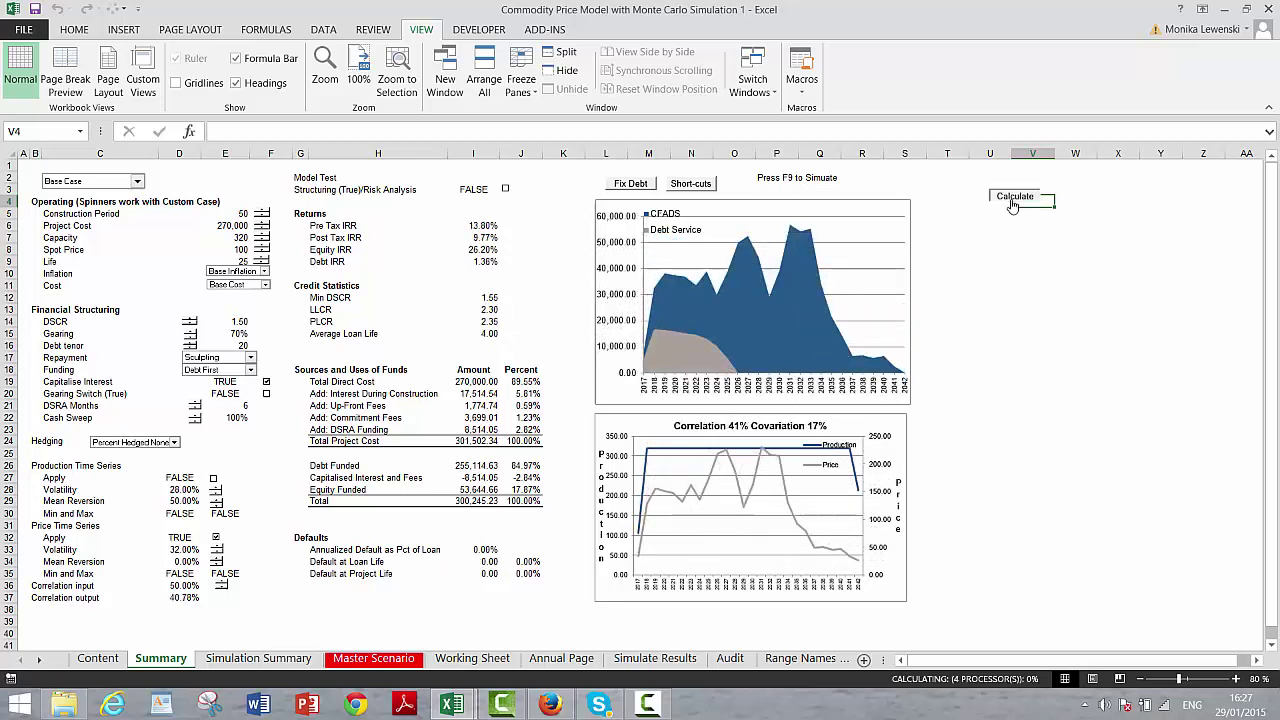
{"action": "left_click", "coordinate": [1013, 199]}
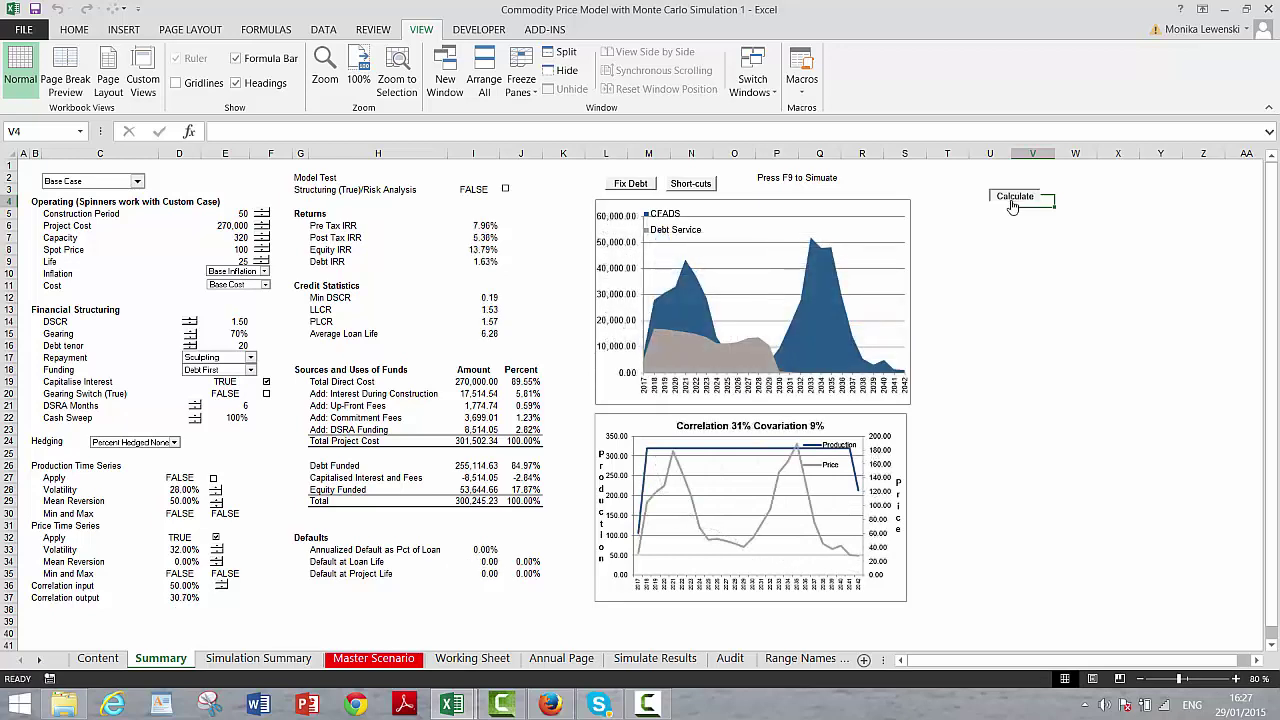
{"action": "left_click", "coordinate": [1013, 199]}
{"action": "left_click", "coordinate": [1013, 199]}
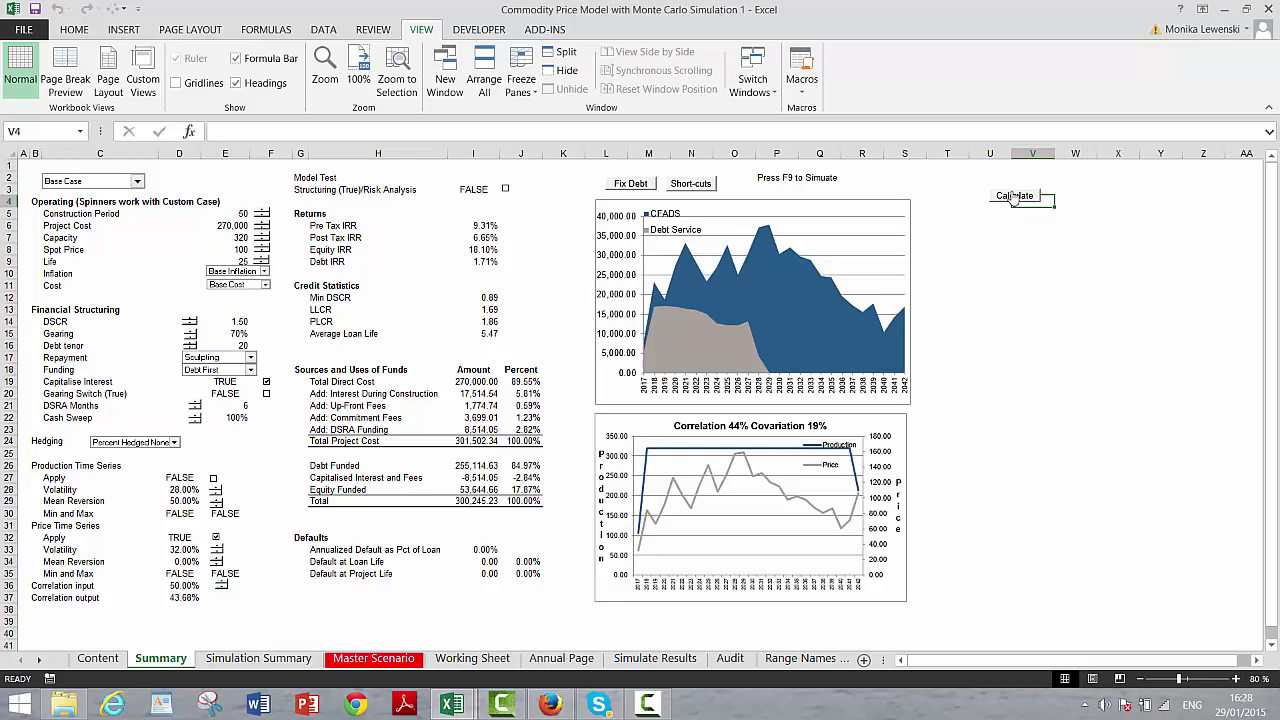
{"action": "left_click", "coordinate": [1013, 197]}
{"action": "left_click", "coordinate": [1013, 197]}
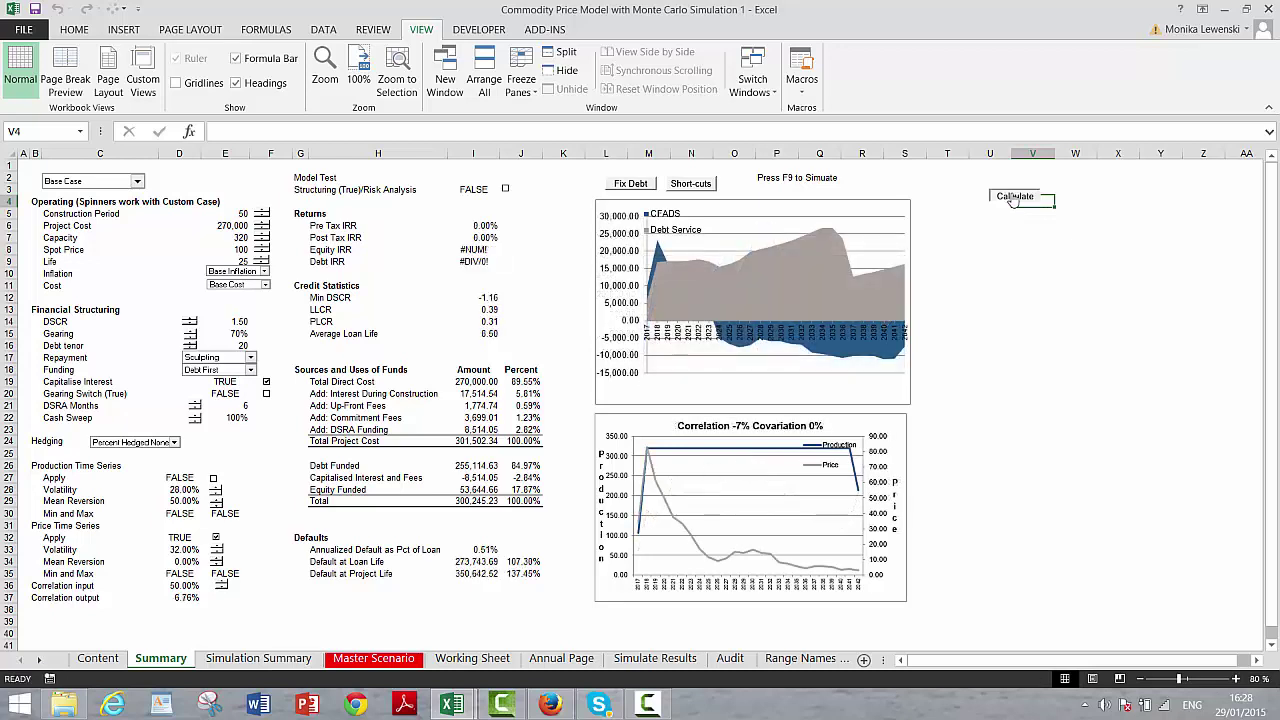
{"action": "left_click", "coordinate": [1013, 197]}
{"action": "left_click", "coordinate": [1013, 197]}
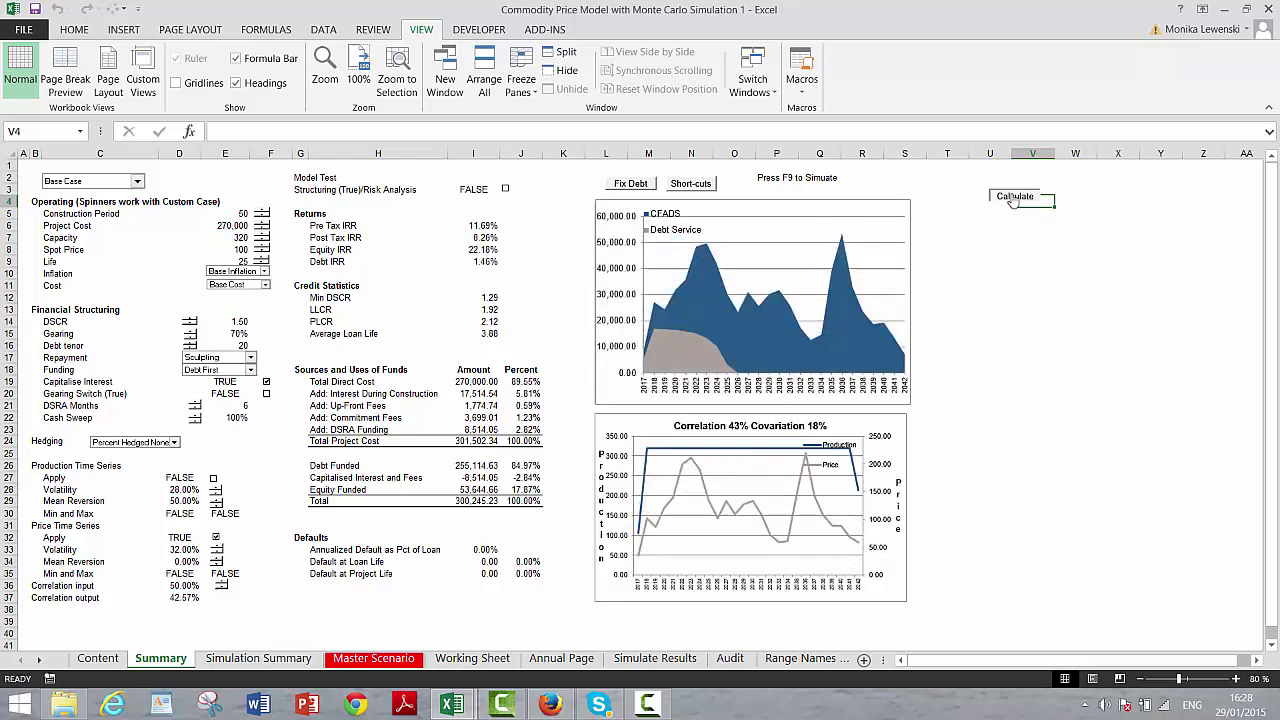
{"action": "left_click", "coordinate": [1013, 197]}
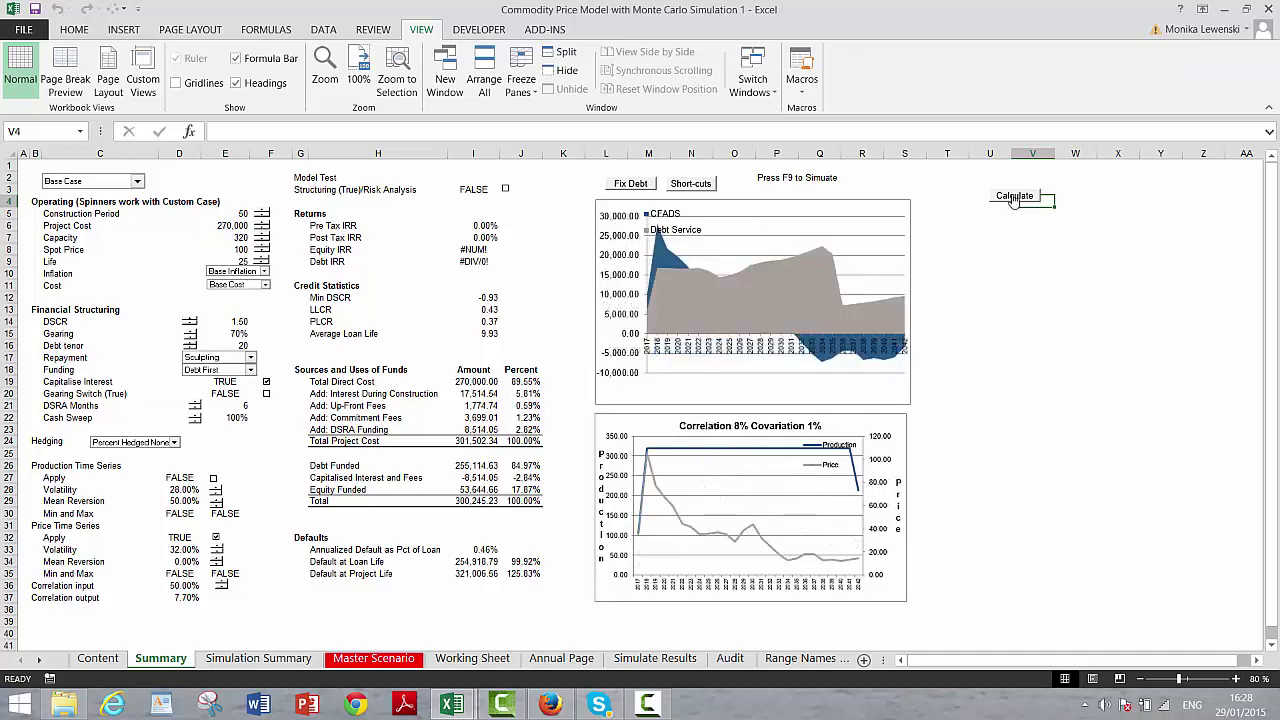
{"action": "left_click", "coordinate": [1013, 197]}
{"action": "left_click", "coordinate": [1013, 197]}
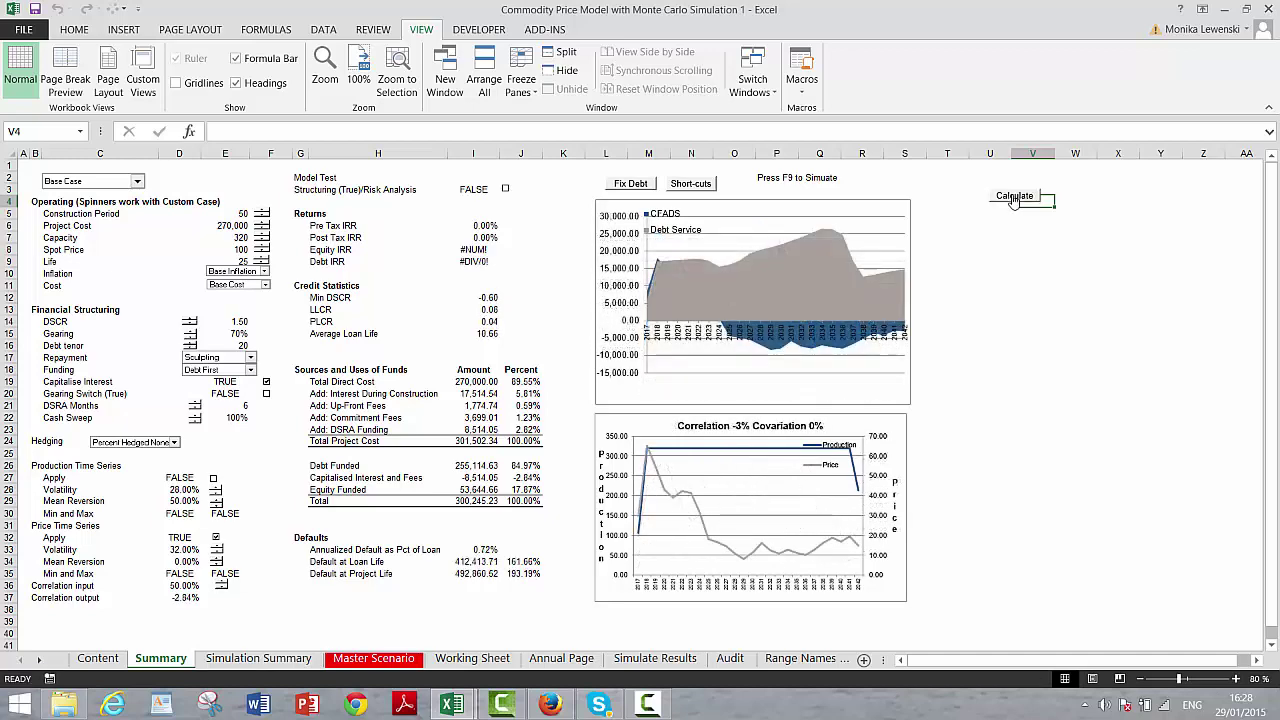
{"action": "left_click", "coordinate": [1013, 197]}
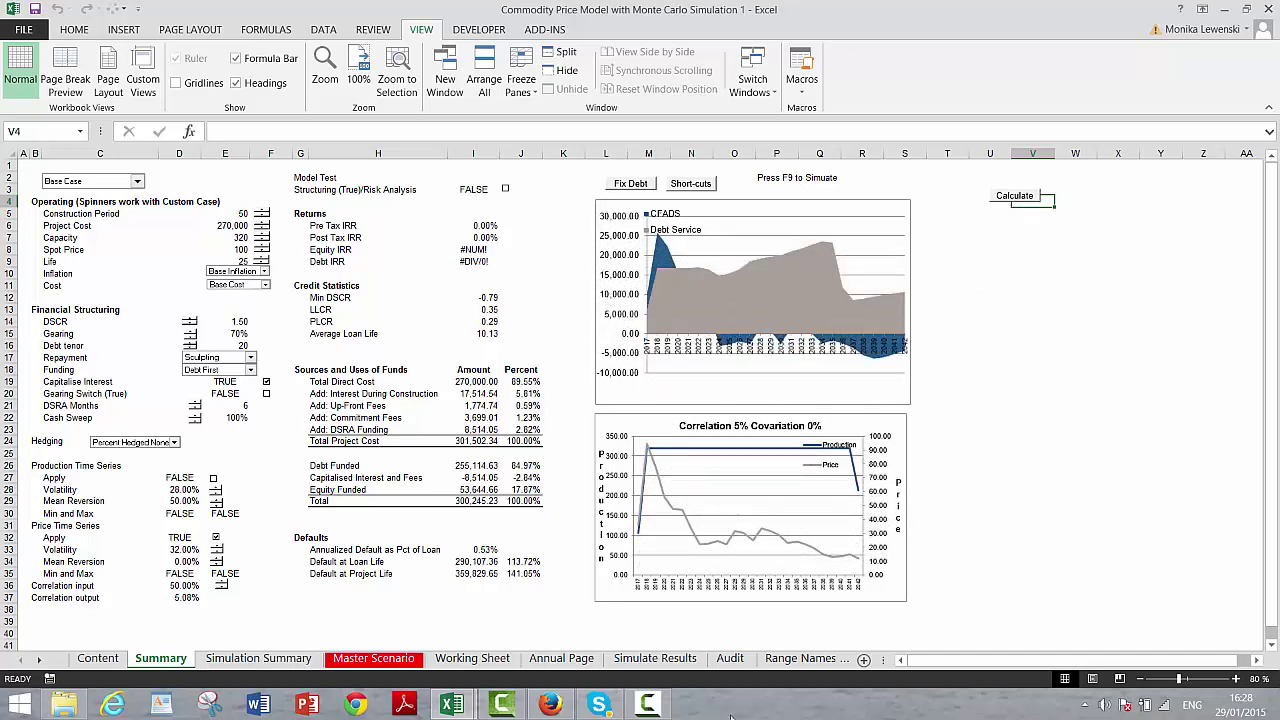
{"action": "mouse_move", "coordinate": [651, 700]}
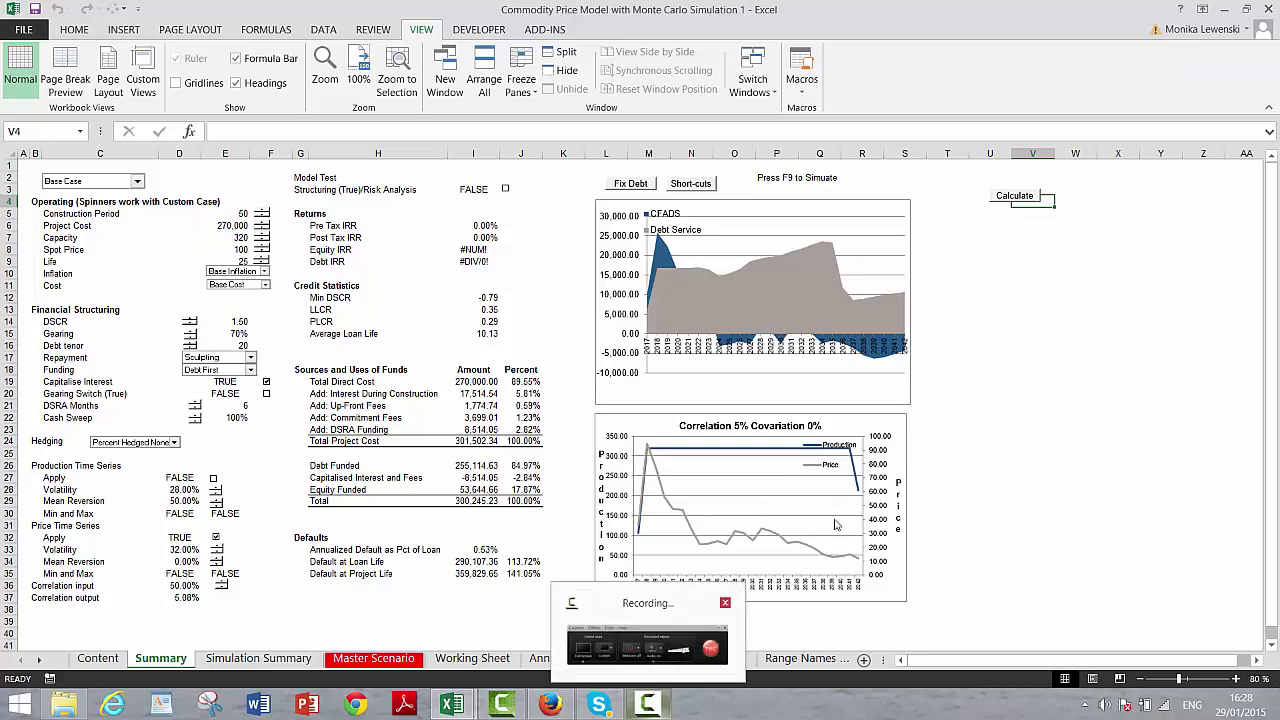
{"action": "left_click", "coordinate": [655, 658]}
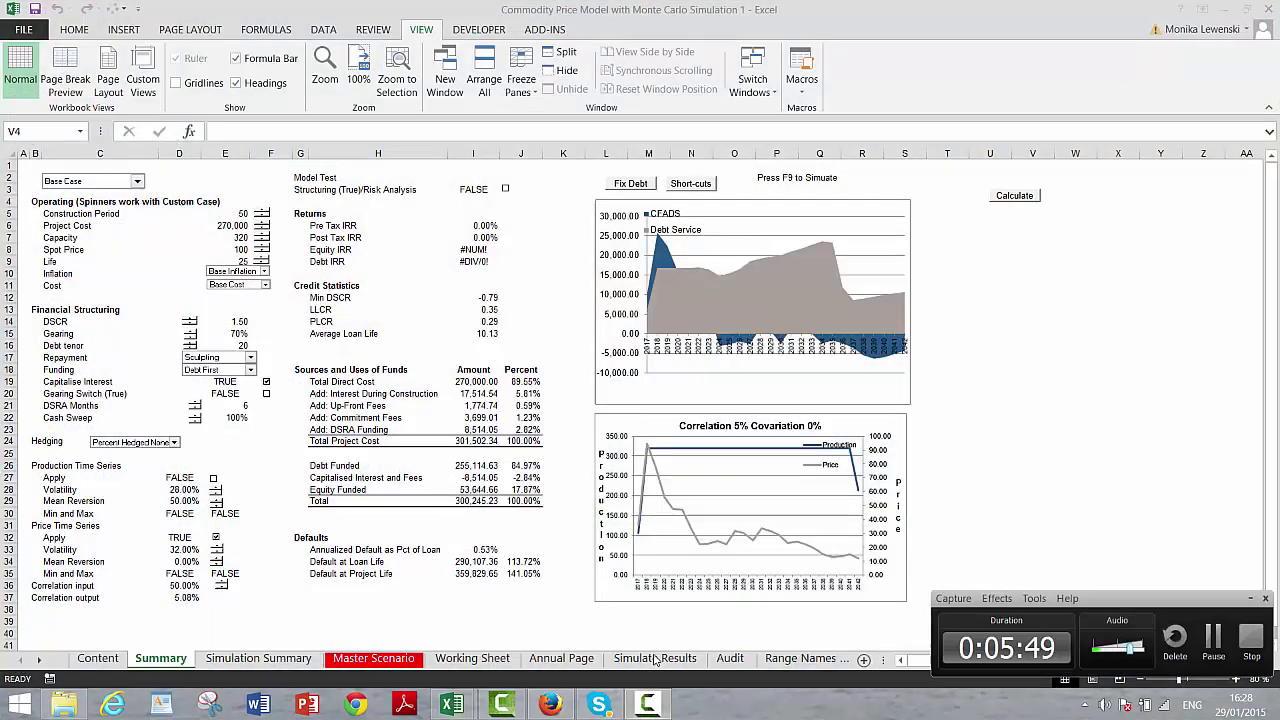
{"action": "left_click", "coordinate": [1032, 429]}
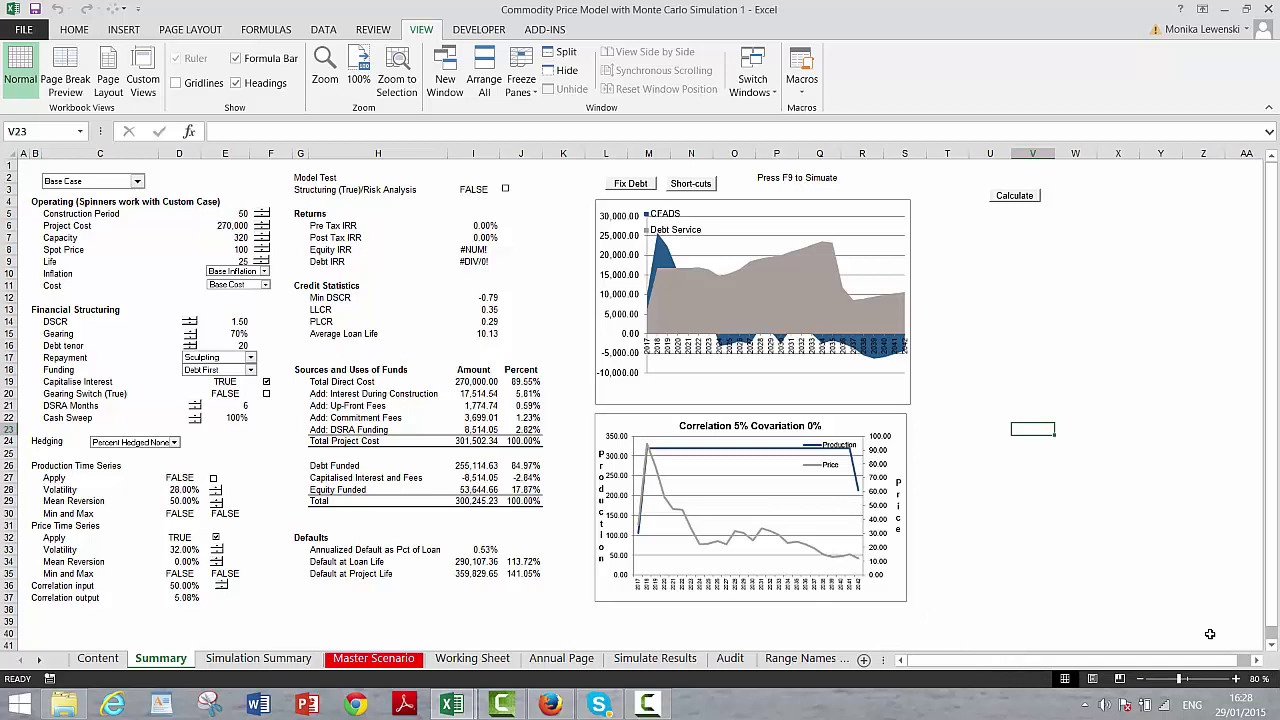
Set the price mean reversion to 50%, overshooting to 70% and back
{"action": "left_click", "coordinate": [218, 559]}
{"action": "left_click", "coordinate": [218, 559]}
{"action": "left_click", "coordinate": [218, 559]}
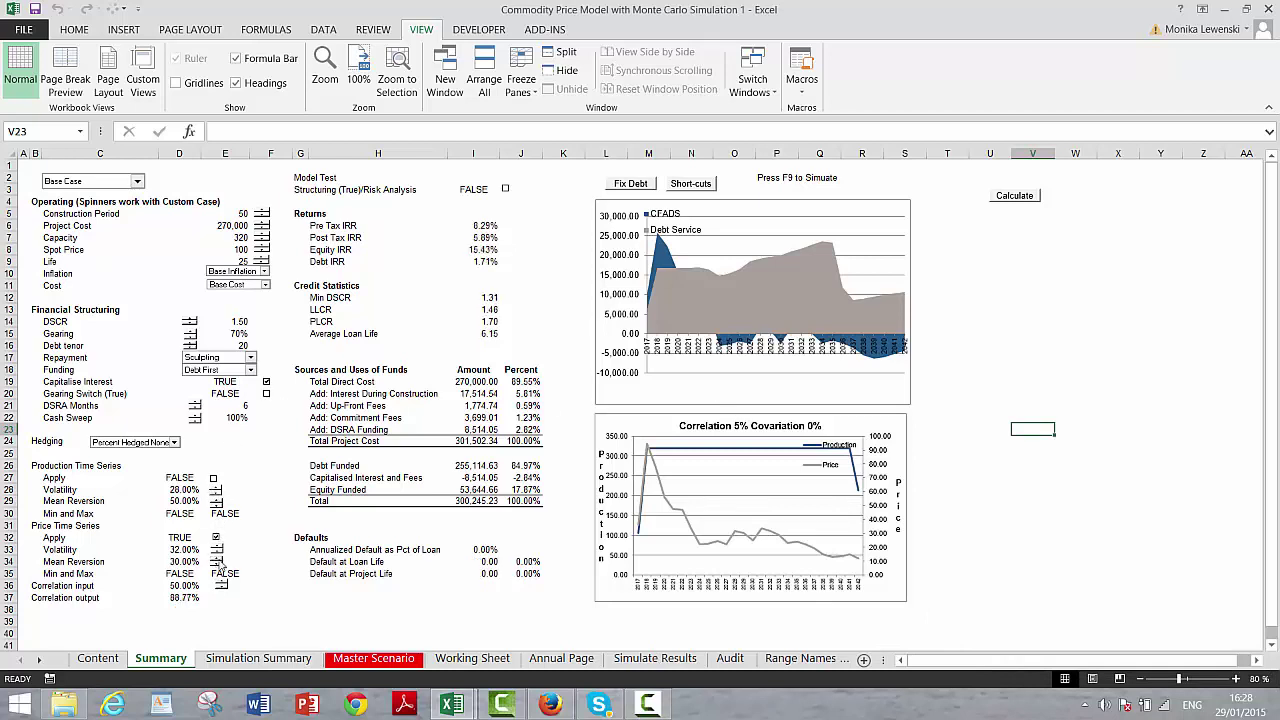
{"action": "left_click", "coordinate": [218, 559]}
{"action": "left_click", "coordinate": [218, 559]}
{"action": "left_click", "coordinate": [218, 559]}
{"action": "left_click", "coordinate": [218, 559]}
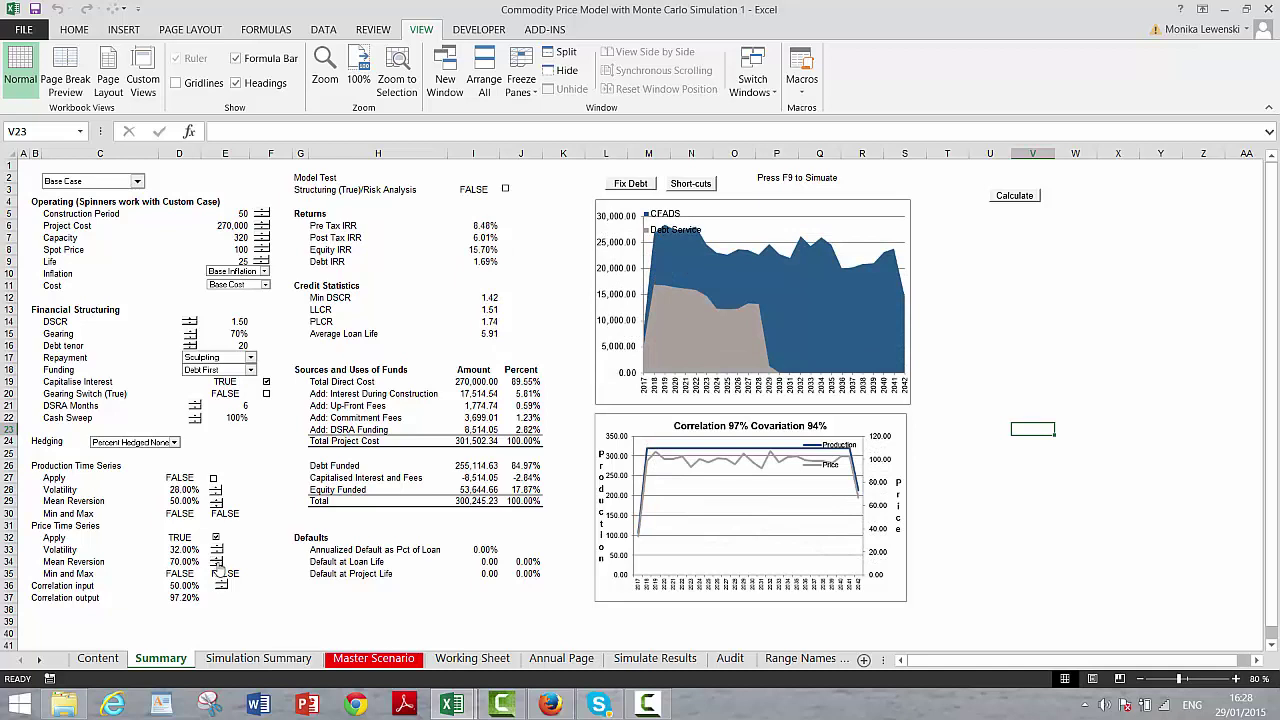
{"action": "left_click", "coordinate": [218, 566]}
{"action": "left_click", "coordinate": [218, 566]}
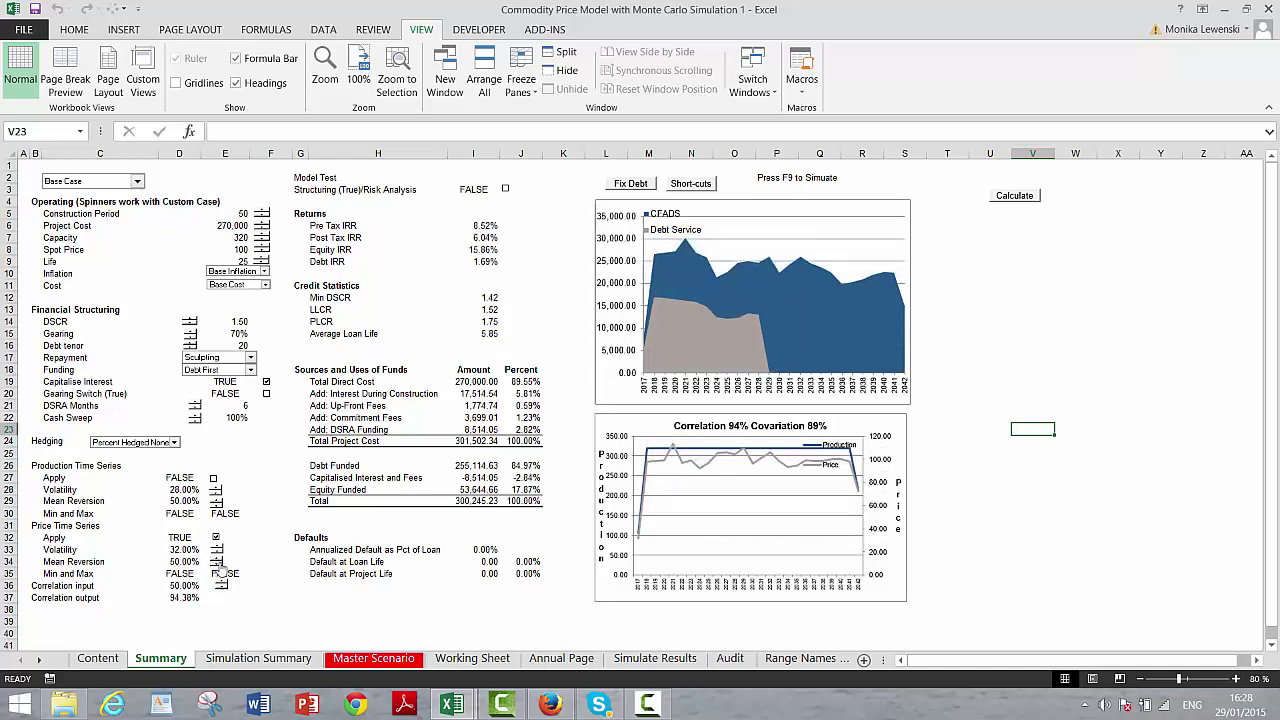
Recalculate thirteen new random draws with price mean reversion at 50%
{"action": "left_click", "coordinate": [1015, 196]}
{"action": "left_click", "coordinate": [1015, 196]}
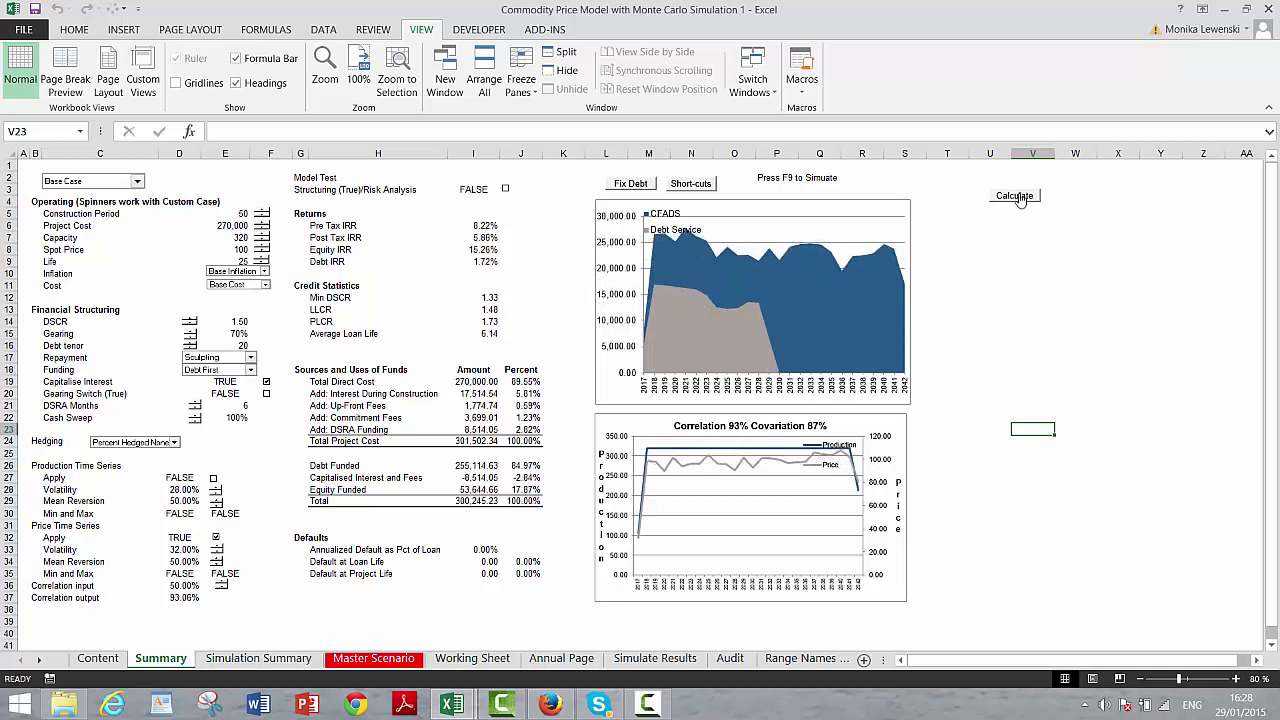
{"action": "left_click", "coordinate": [1015, 196]}
{"action": "left_click", "coordinate": [1015, 196]}
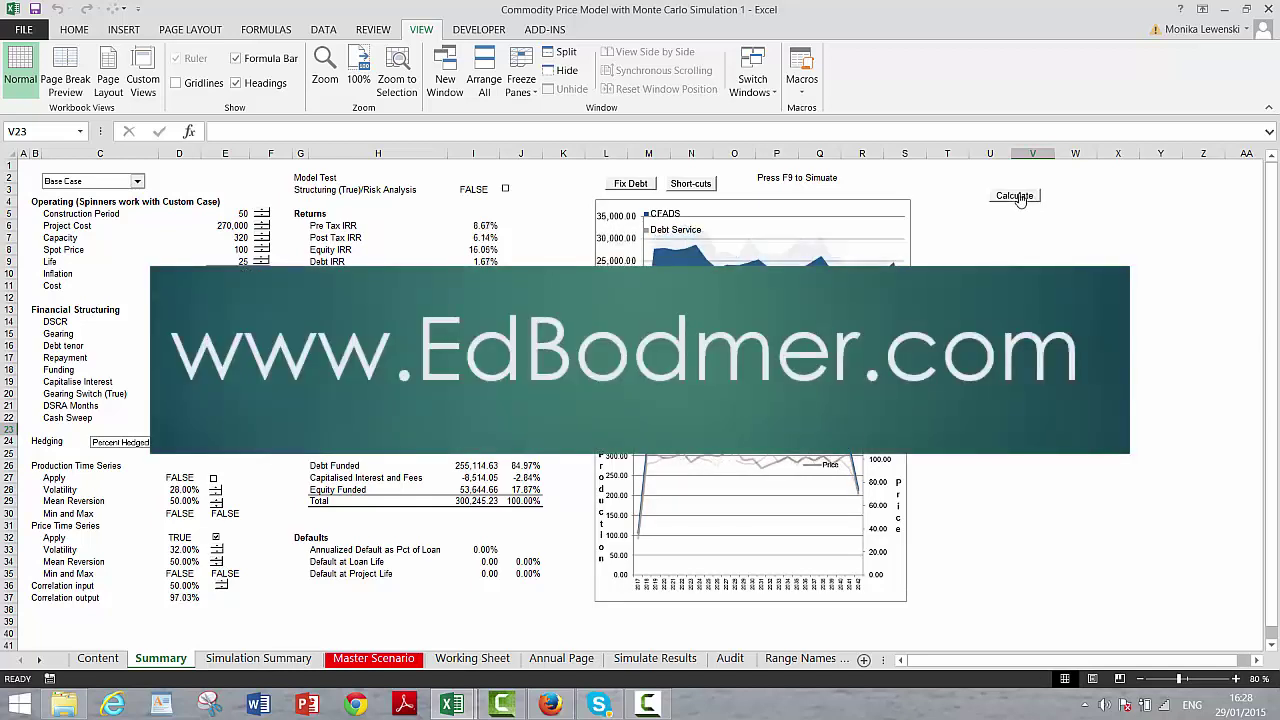
{"action": "left_click", "coordinate": [1015, 196]}
{"action": "left_click", "coordinate": [1015, 196]}
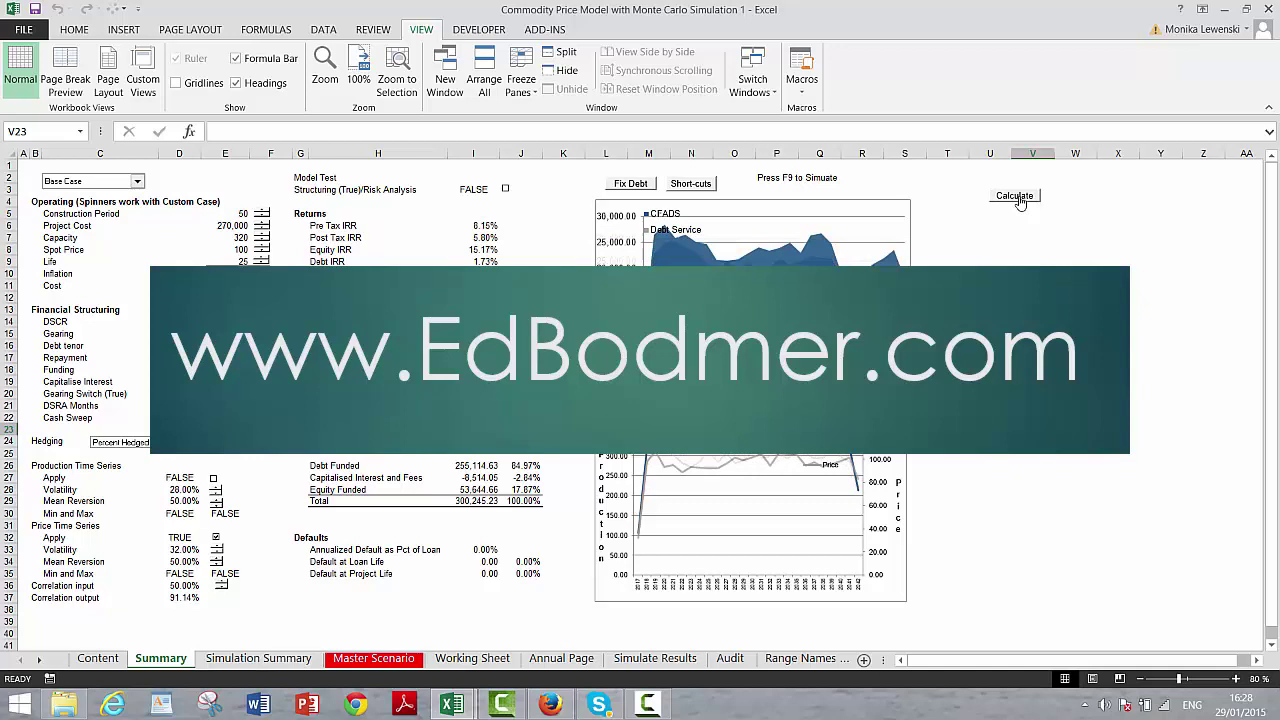
{"action": "left_click", "coordinate": [1015, 196]}
{"action": "left_click", "coordinate": [1015, 196]}
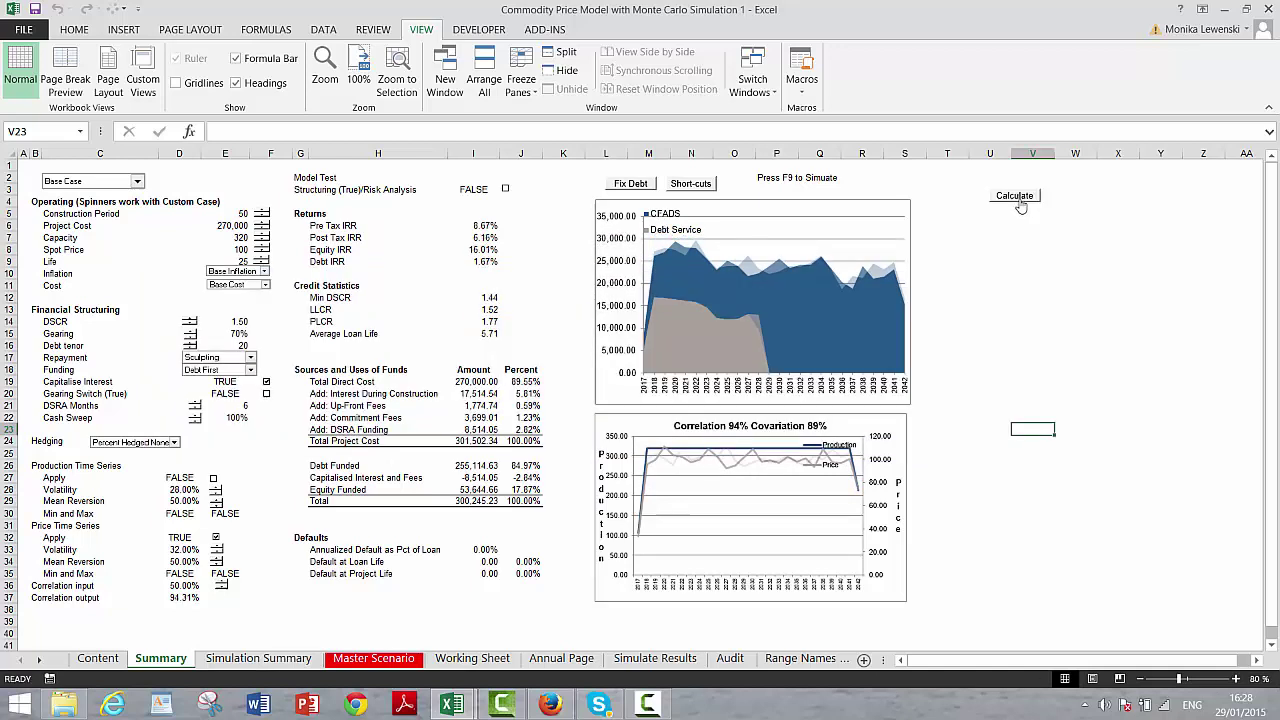
{"action": "left_click", "coordinate": [1015, 196]}
{"action": "left_click", "coordinate": [1015, 196]}
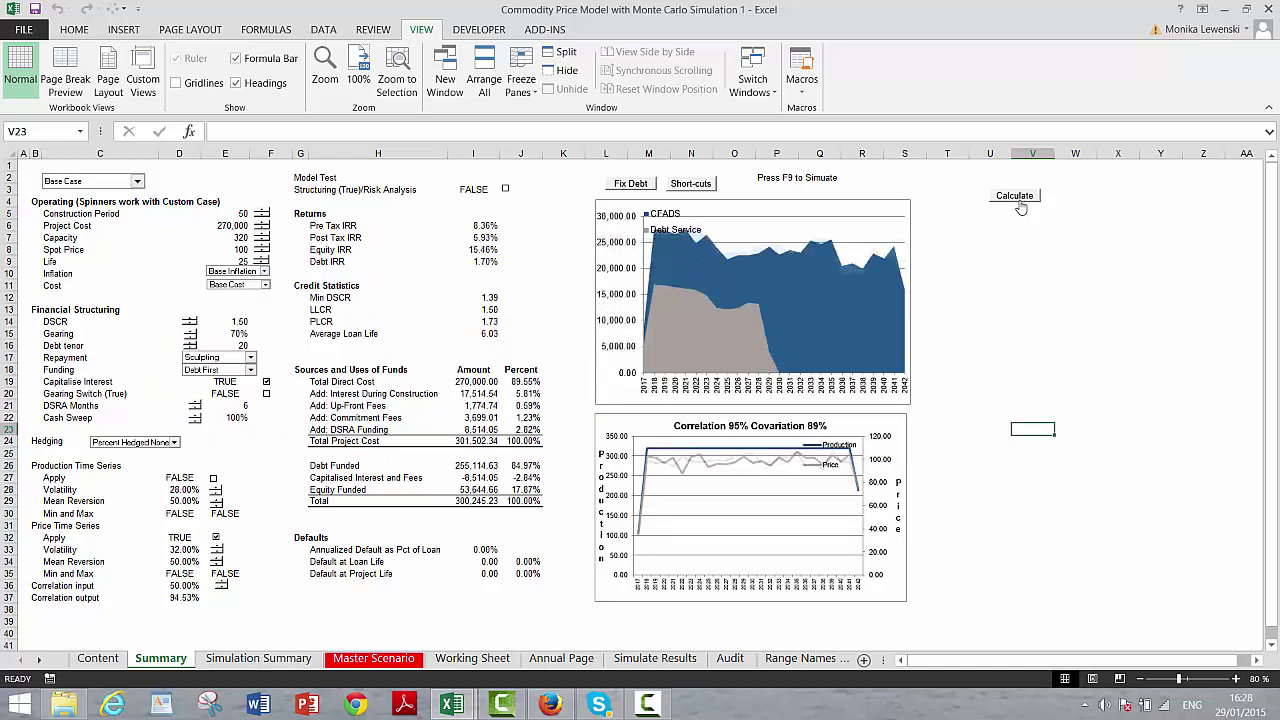
{"action": "left_click", "coordinate": [1015, 196]}
{"action": "left_click", "coordinate": [1015, 196]}
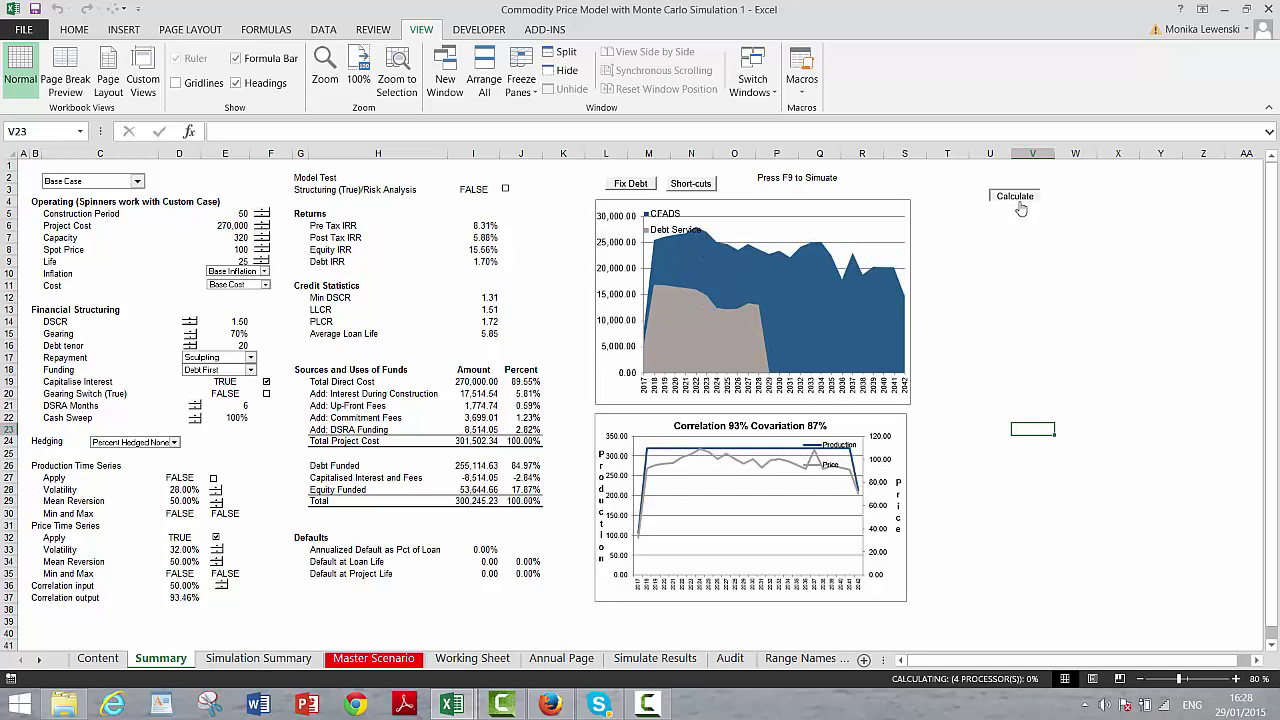
{"action": "left_click", "coordinate": [1015, 196]}
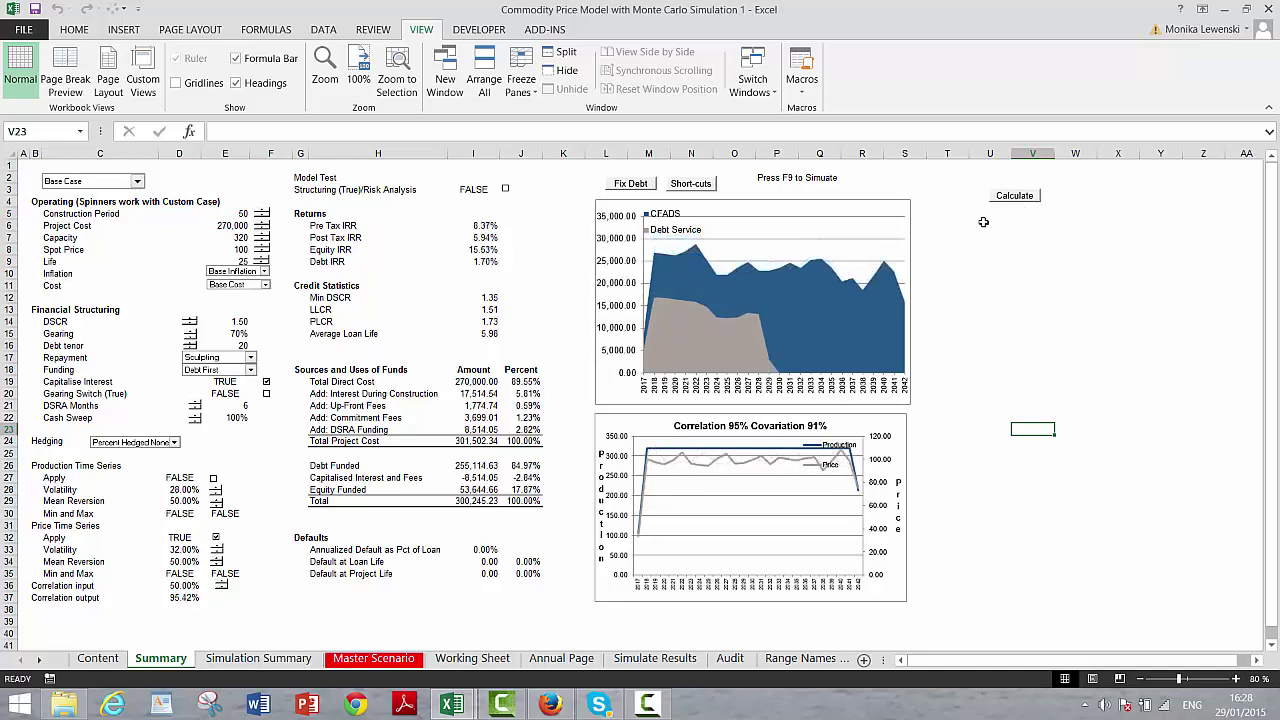
Lower row 34 price mean reversion from 50% to 10% and recalculate about sixteen draws
{"action": "left_click", "coordinate": [217, 565]}
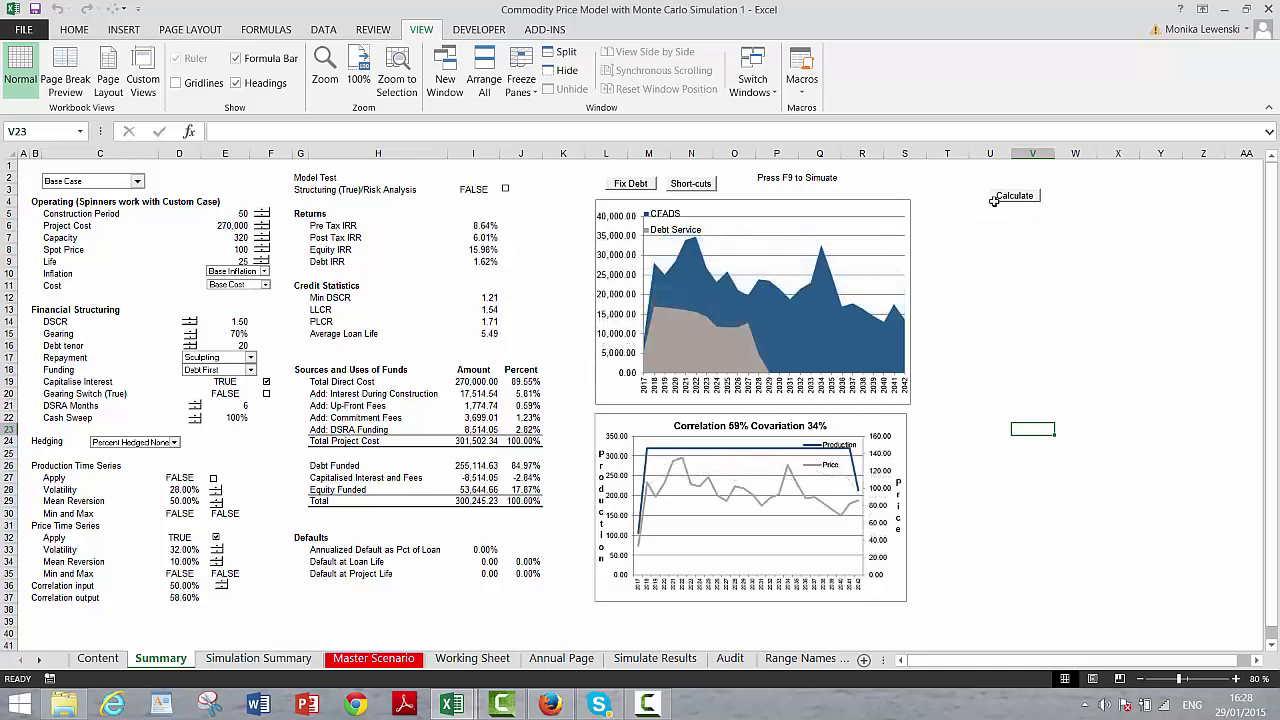
{"action": "left_click", "coordinate": [1005, 197]}
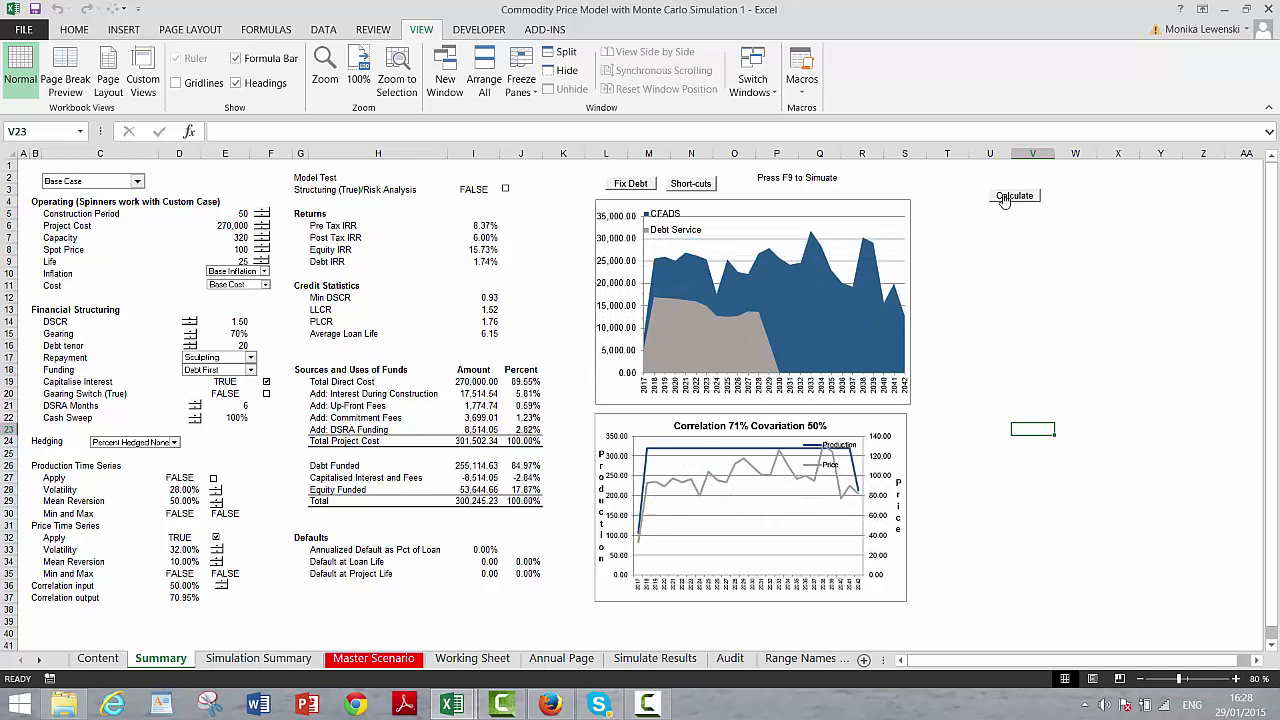
{"action": "left_click", "coordinate": [1005, 197]}
{"action": "left_click", "coordinate": [1005, 197]}
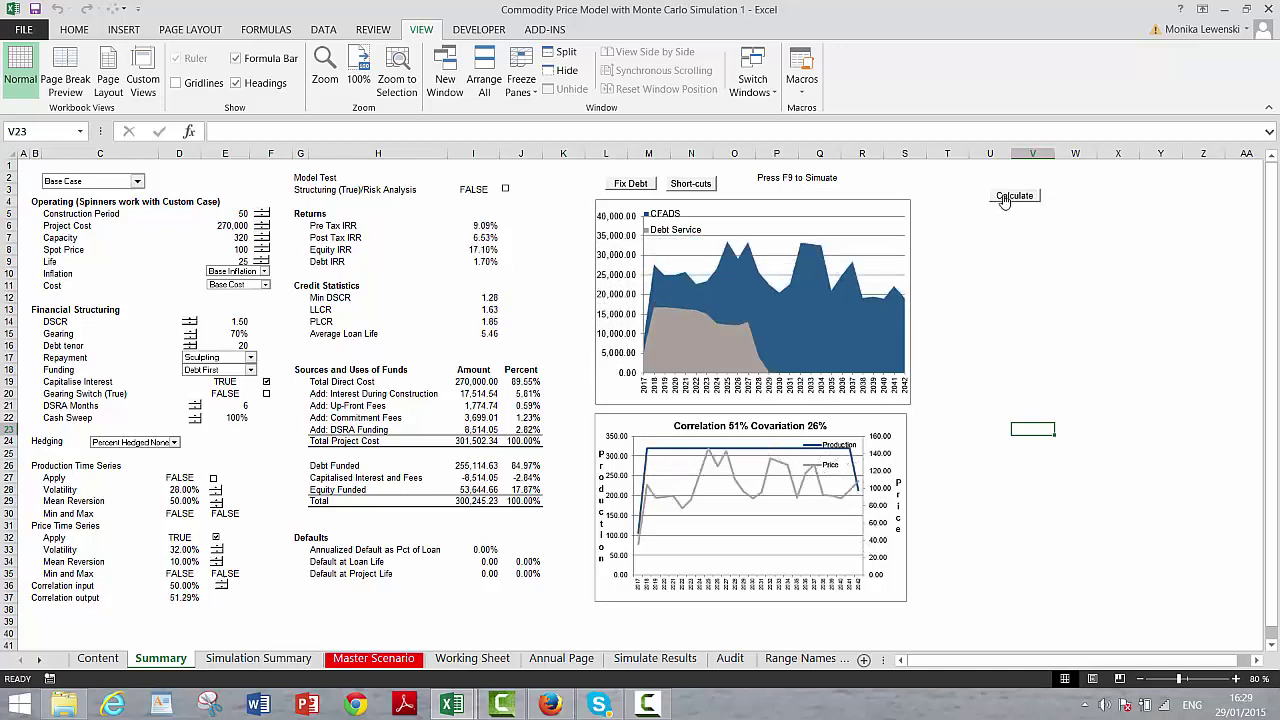
{"action": "left_click", "coordinate": [1005, 197]}
{"action": "left_click", "coordinate": [1005, 197]}
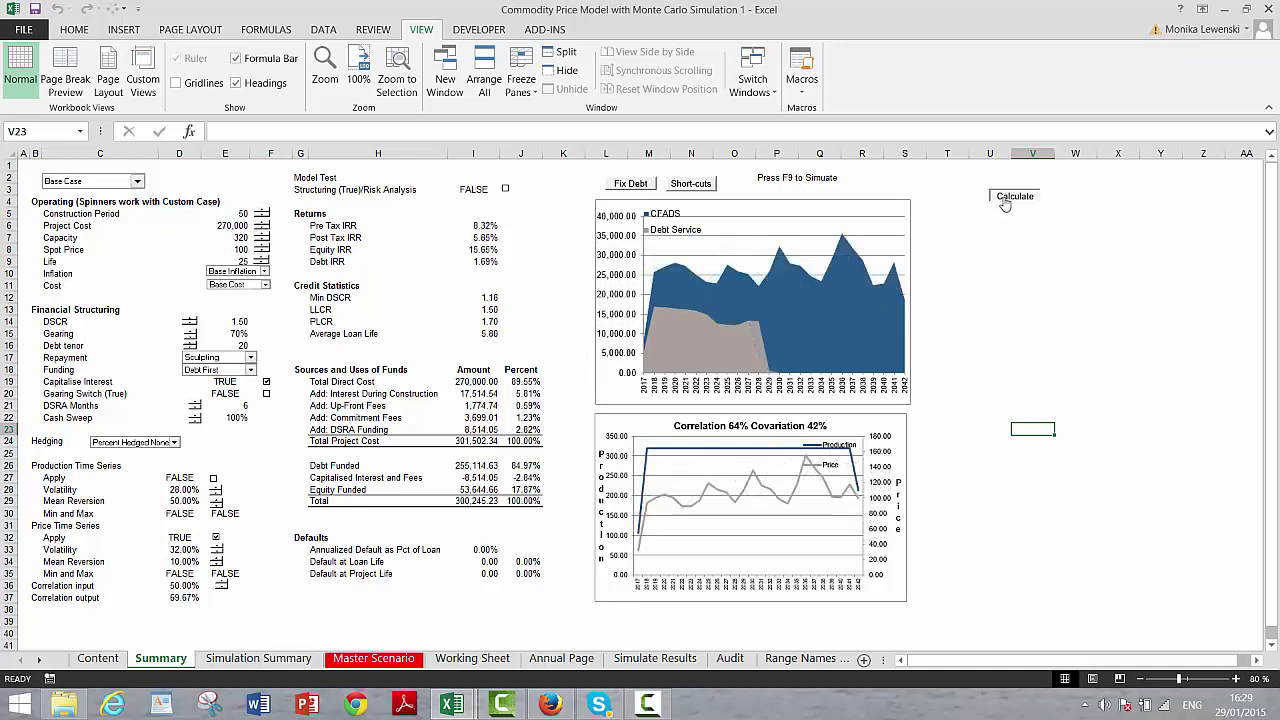
{"action": "left_click", "coordinate": [1005, 197]}
{"action": "left_click", "coordinate": [1005, 197]}
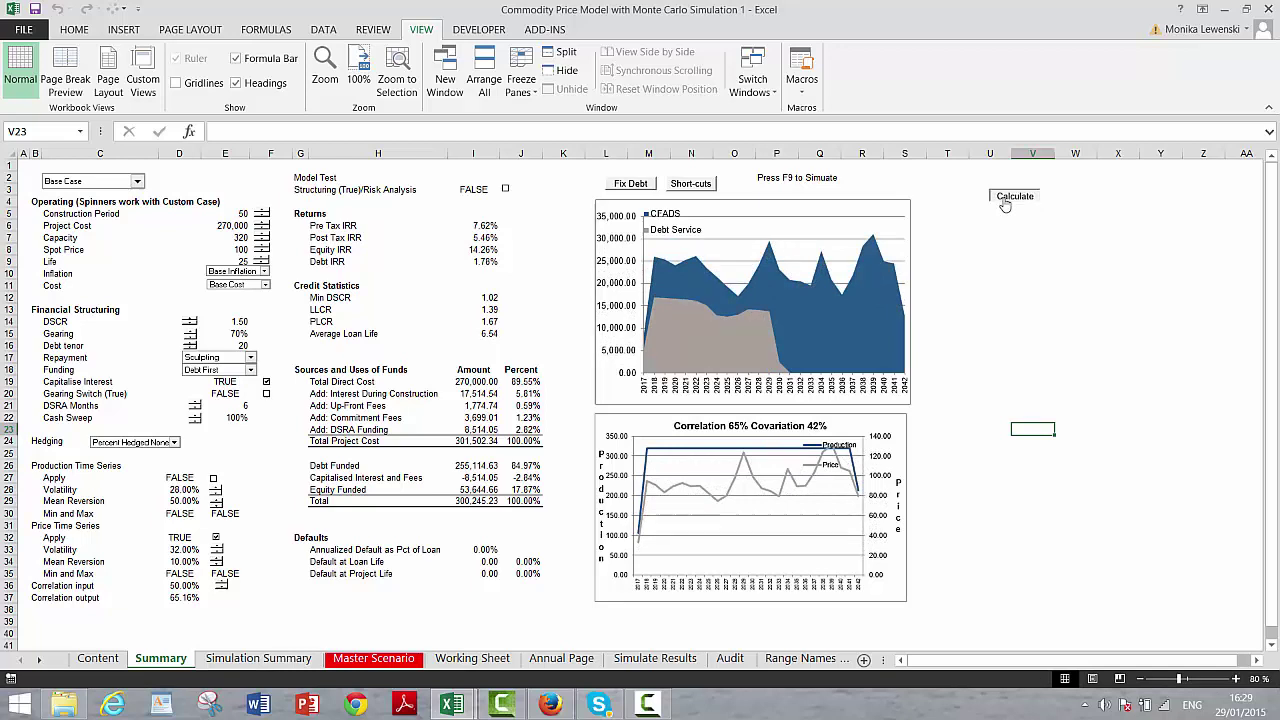
{"action": "left_click", "coordinate": [1005, 197]}
{"action": "left_click", "coordinate": [1005, 197]}
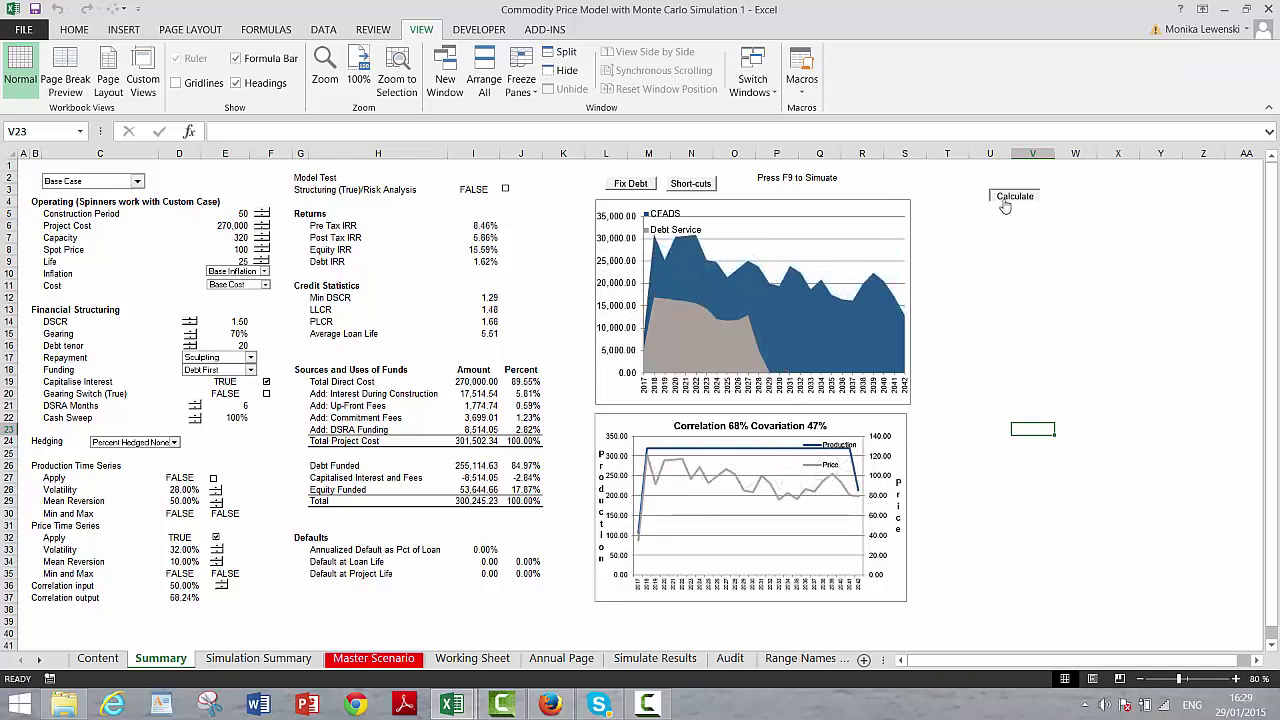
{"action": "left_click", "coordinate": [1006, 204]}
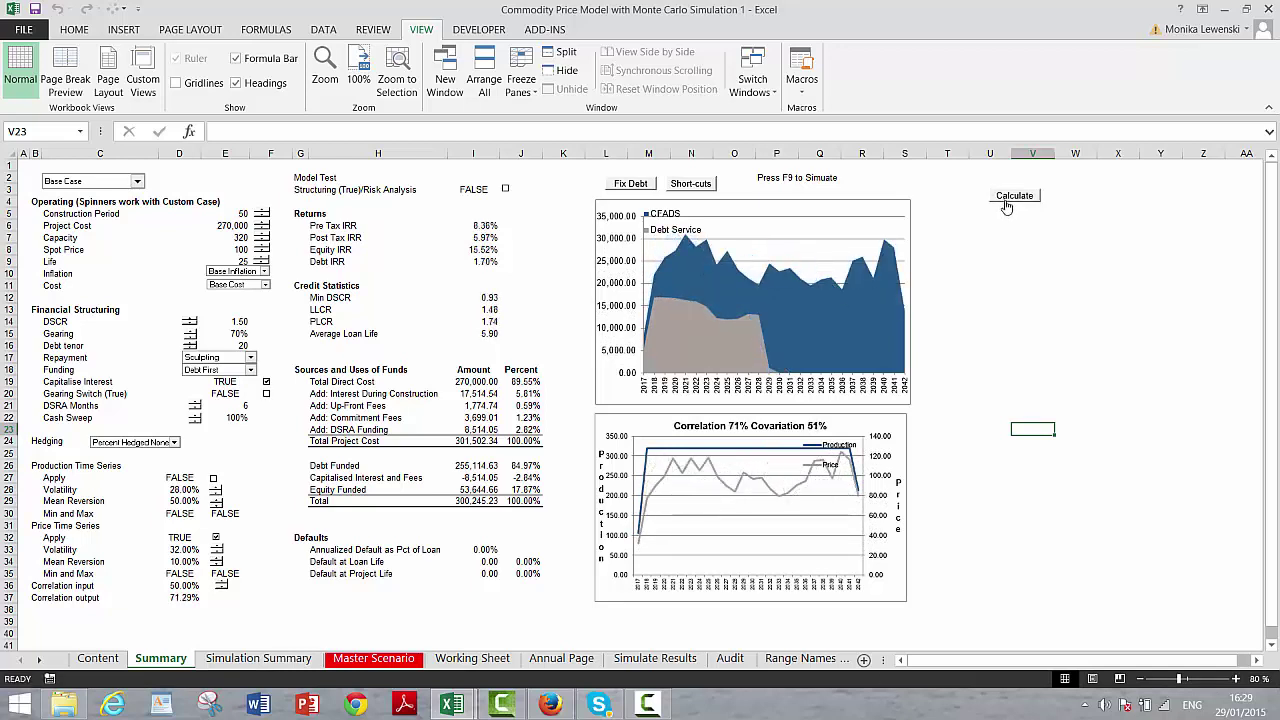
{"action": "left_click", "coordinate": [1006, 204]}
{"action": "left_click", "coordinate": [1006, 204]}
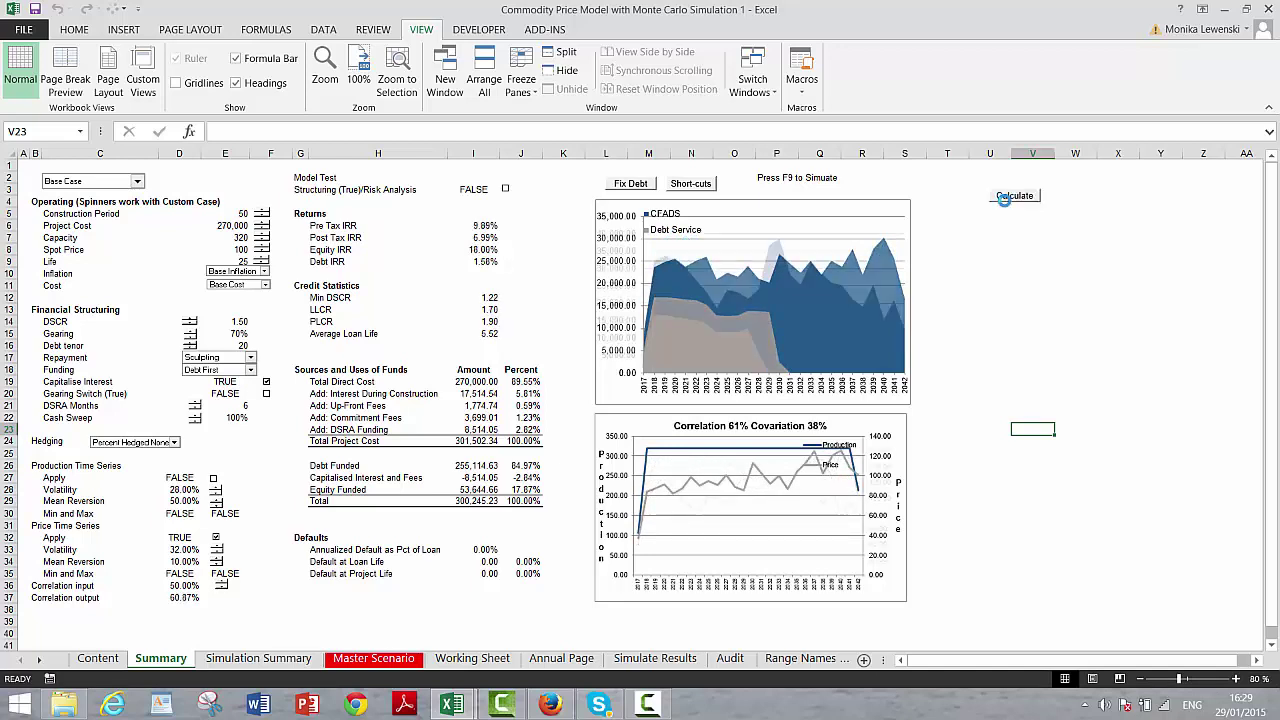
{"action": "left_click", "coordinate": [1006, 204]}
{"action": "left_click", "coordinate": [1005, 203]}
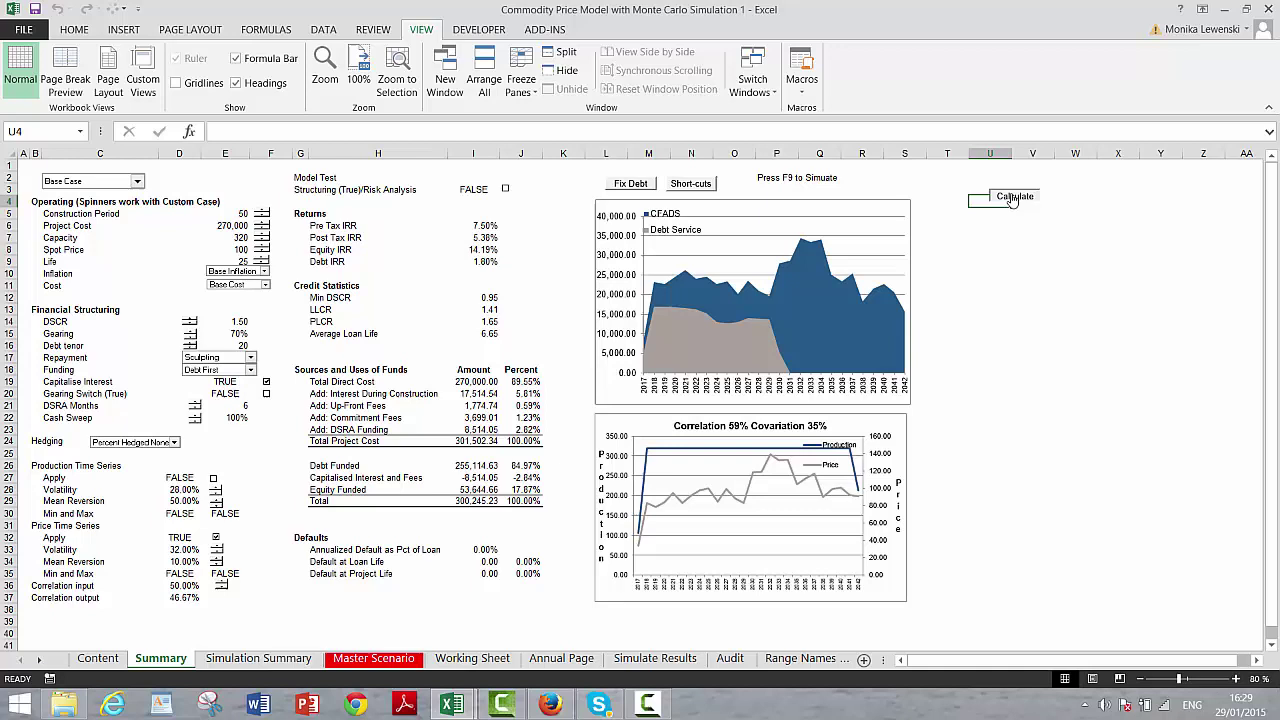
{"action": "left_click", "coordinate": [1013, 197]}
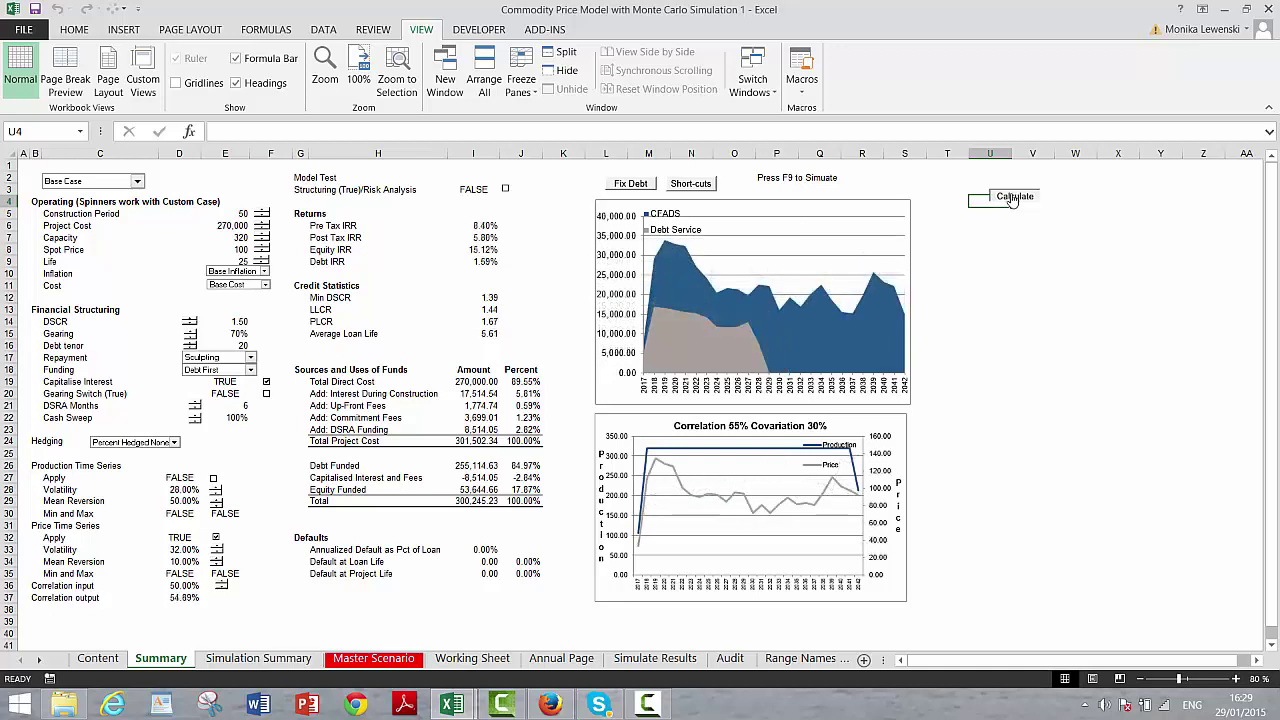
{"action": "left_click", "coordinate": [1013, 197]}
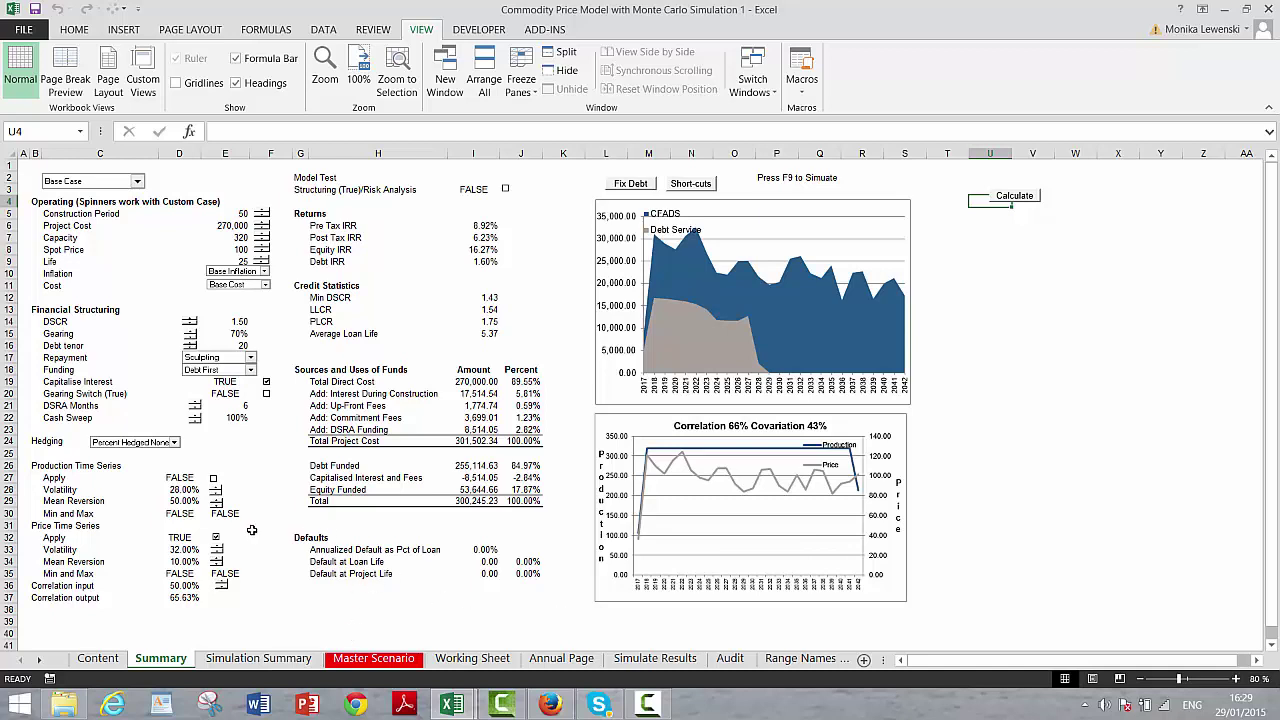
Drop row 34 price mean reversion to 0%, tick Production Apply, and set row 29 mean reversion to 0%
{"action": "left_click", "coordinate": [216, 565]}
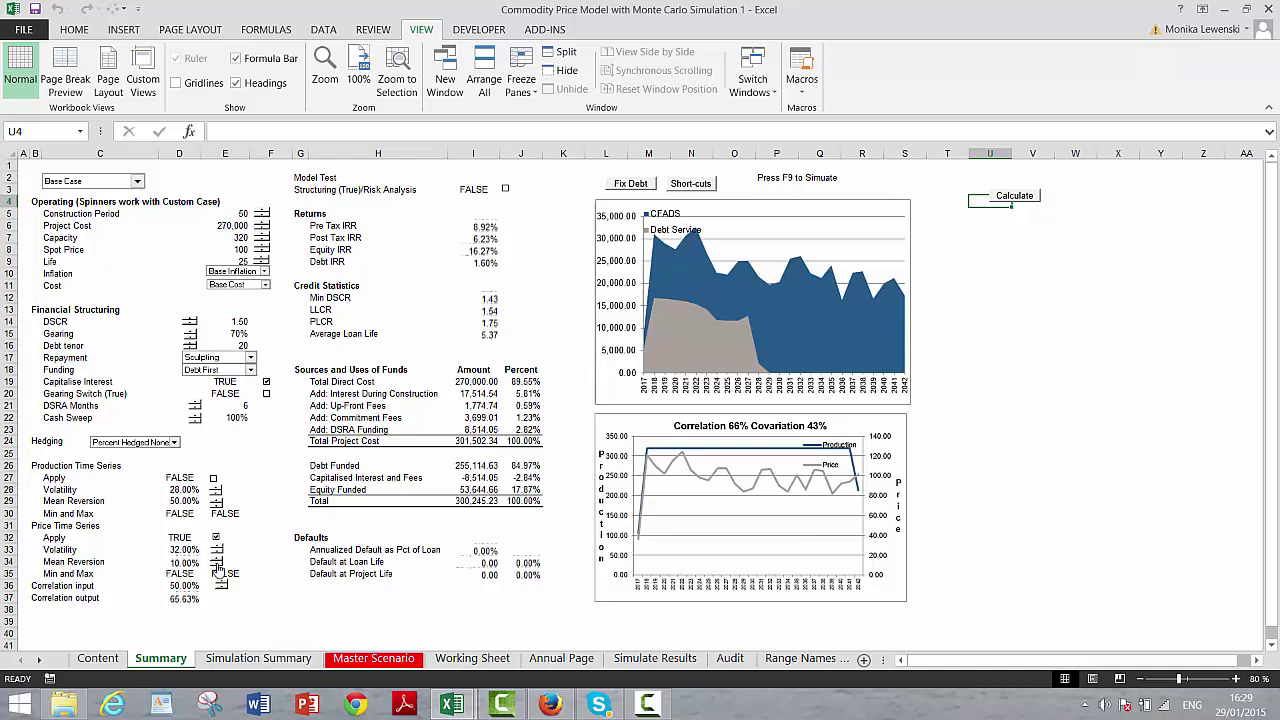
{"action": "left_click", "coordinate": [214, 478]}
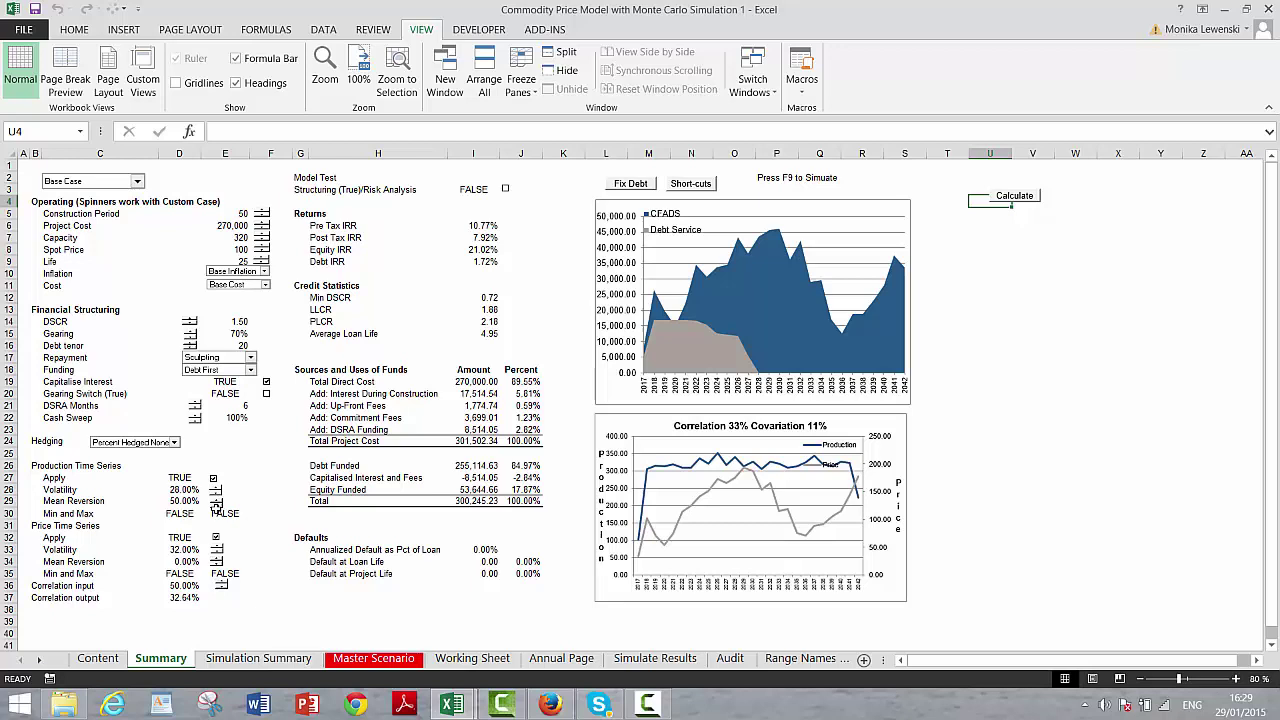
{"action": "left_click", "coordinate": [219, 508]}
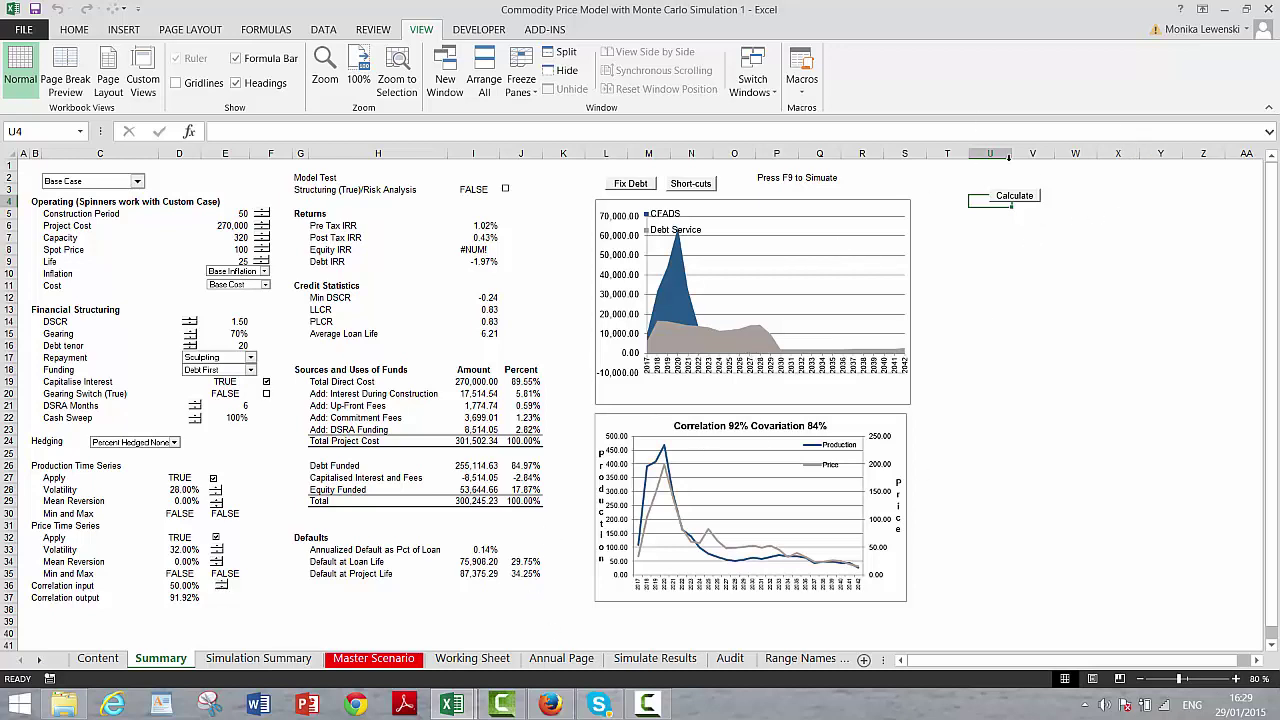
Recalculate the random price and production series about thirty times at 50% correlation
{"action": "left_click", "coordinate": [1015, 196]}
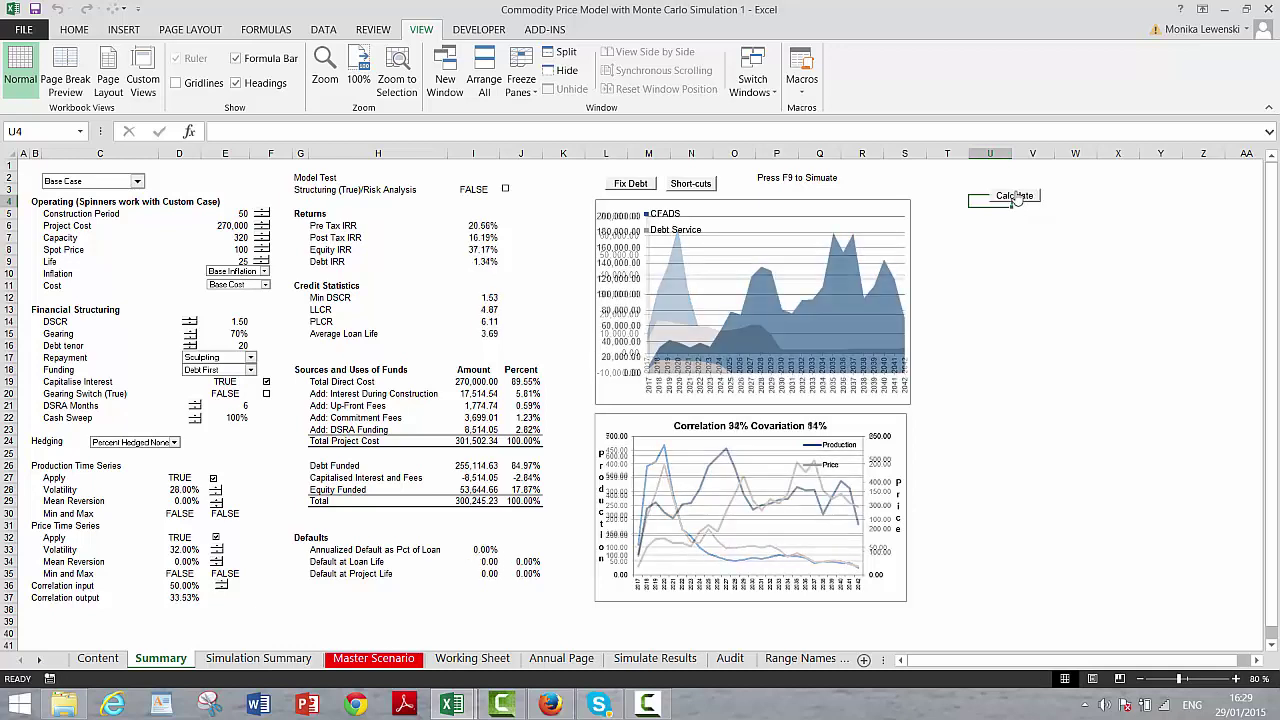
{"action": "left_click", "coordinate": [1015, 196]}
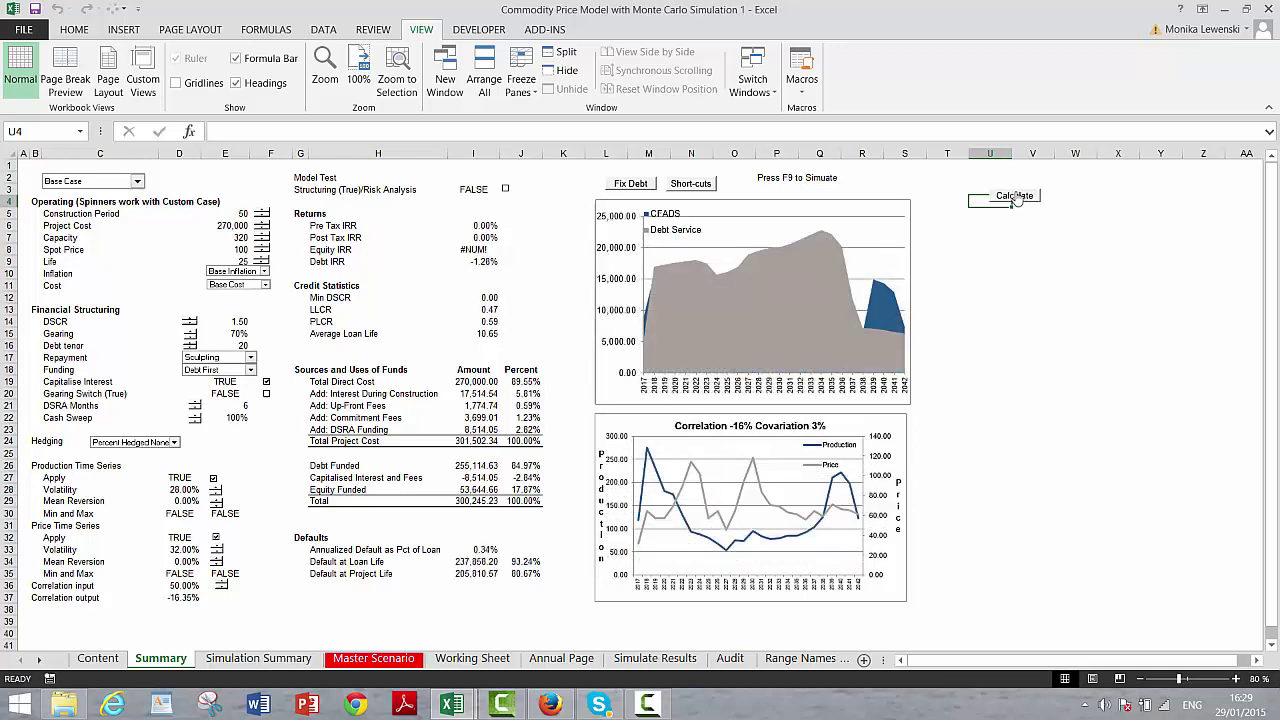
{"action": "left_click", "coordinate": [1015, 196]}
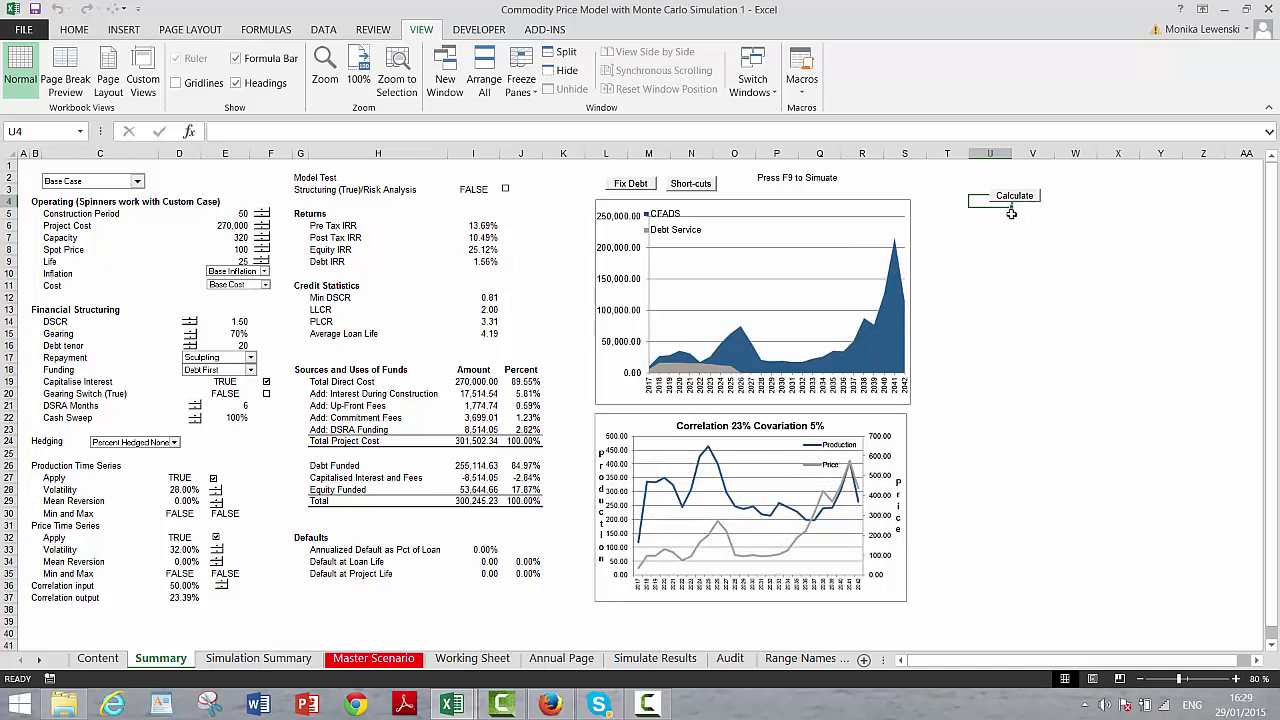
{"action": "left_click", "coordinate": [1014, 198]}
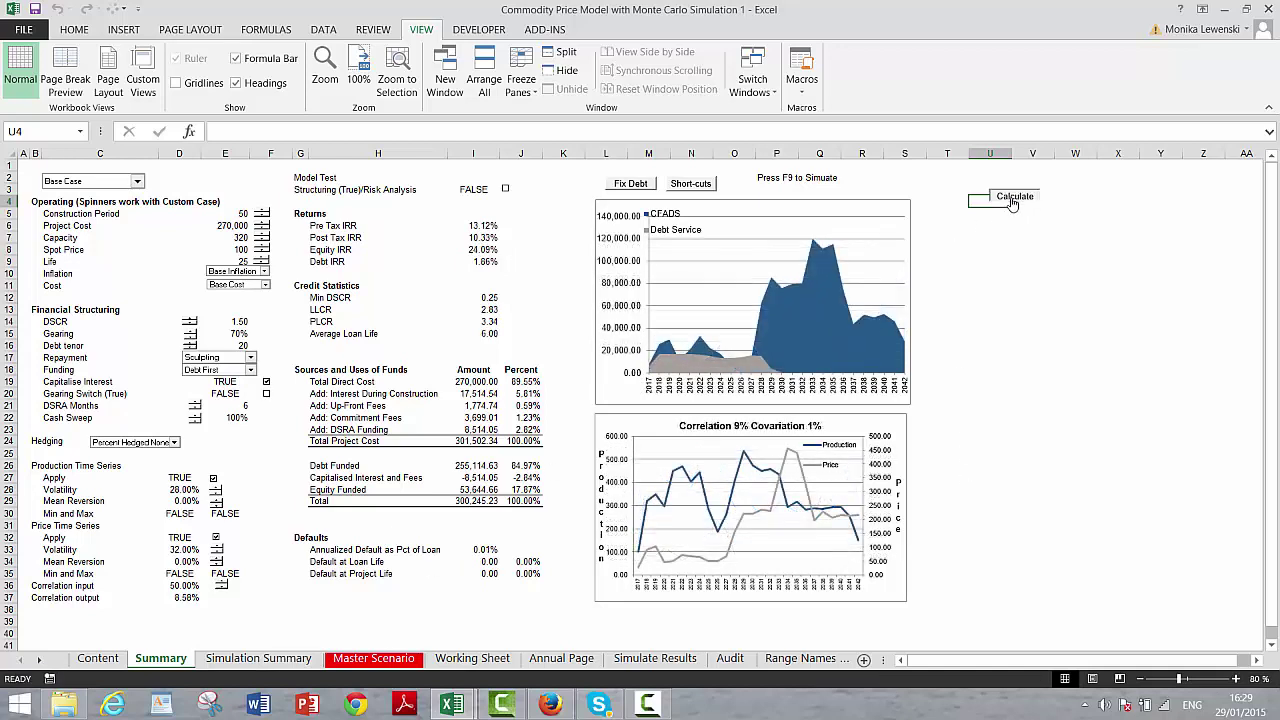
{"action": "left_click", "coordinate": [1013, 199]}
{"action": "left_click", "coordinate": [1013, 199]}
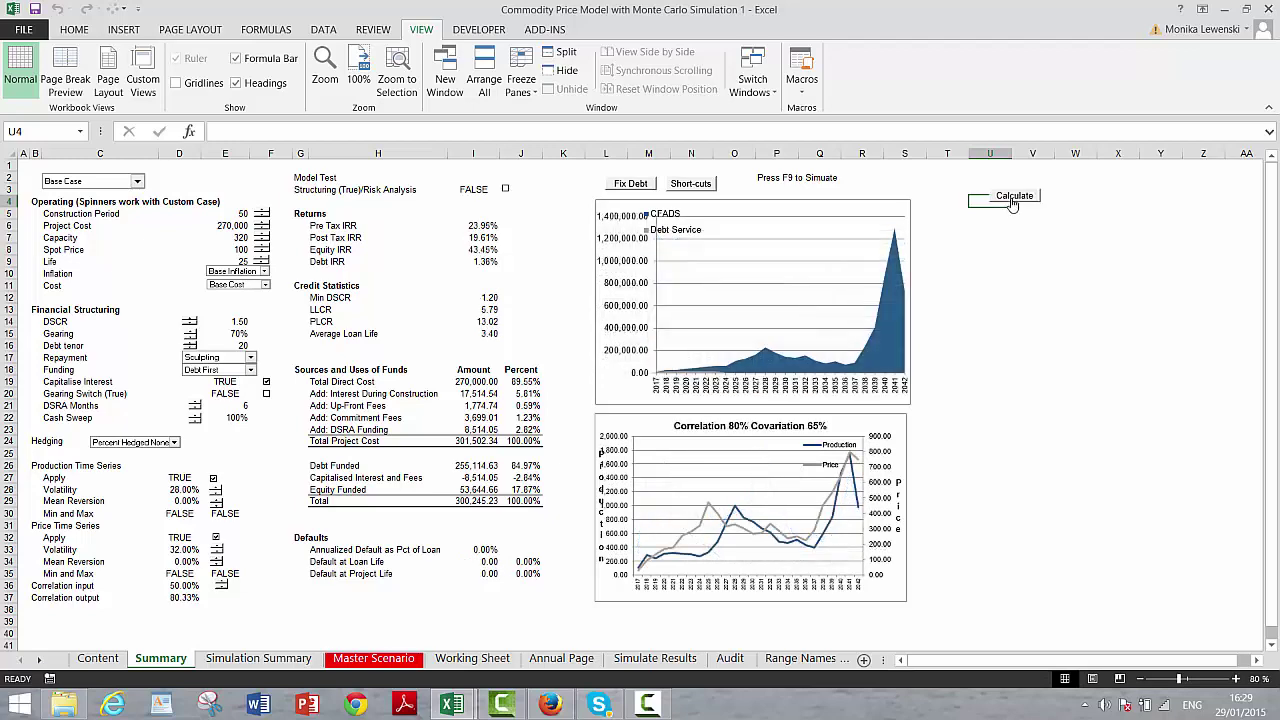
{"action": "left_click", "coordinate": [1013, 200]}
{"action": "left_click", "coordinate": [1013, 200]}
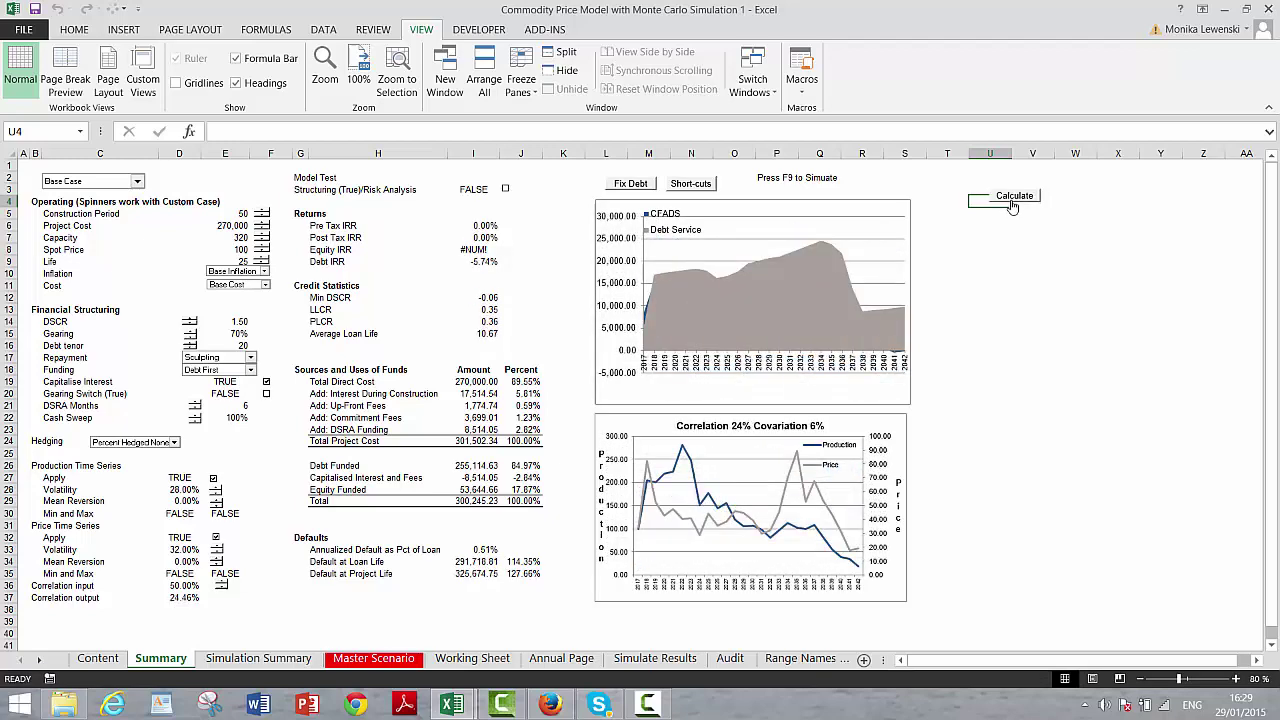
{"action": "left_click", "coordinate": [1013, 200]}
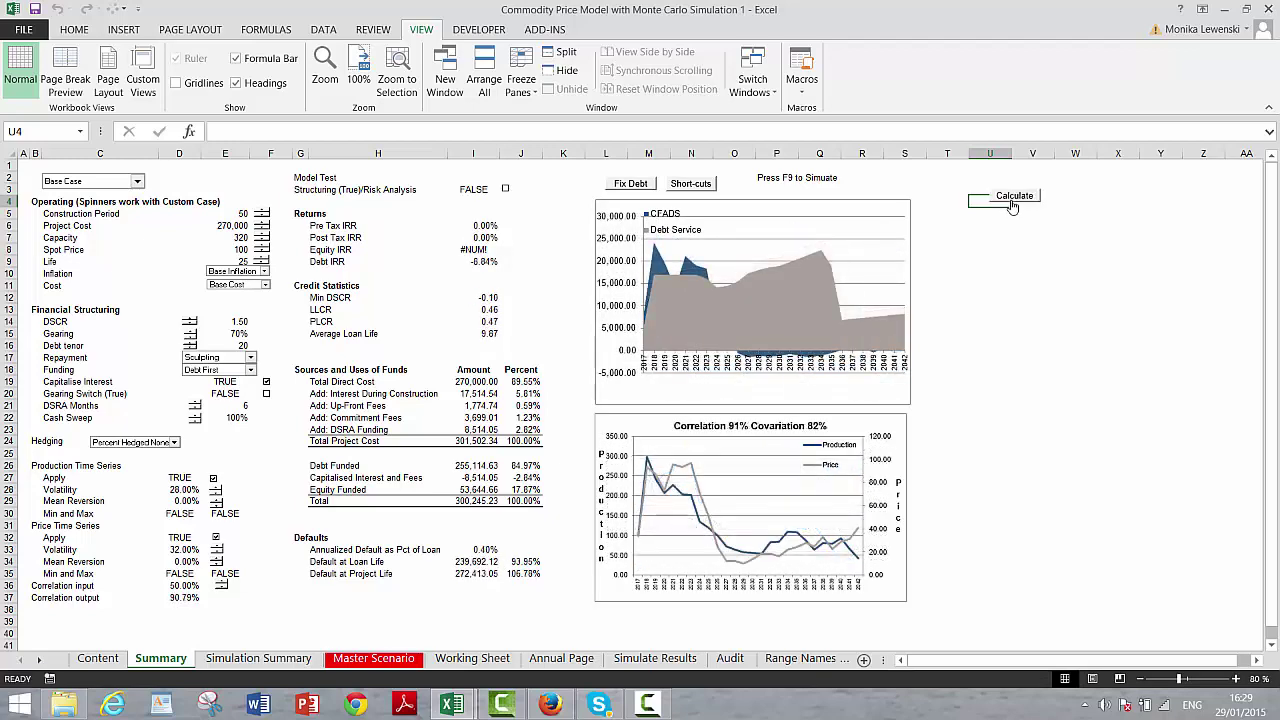
{"action": "left_click", "coordinate": [1013, 200]}
{"action": "left_click", "coordinate": [1013, 200]}
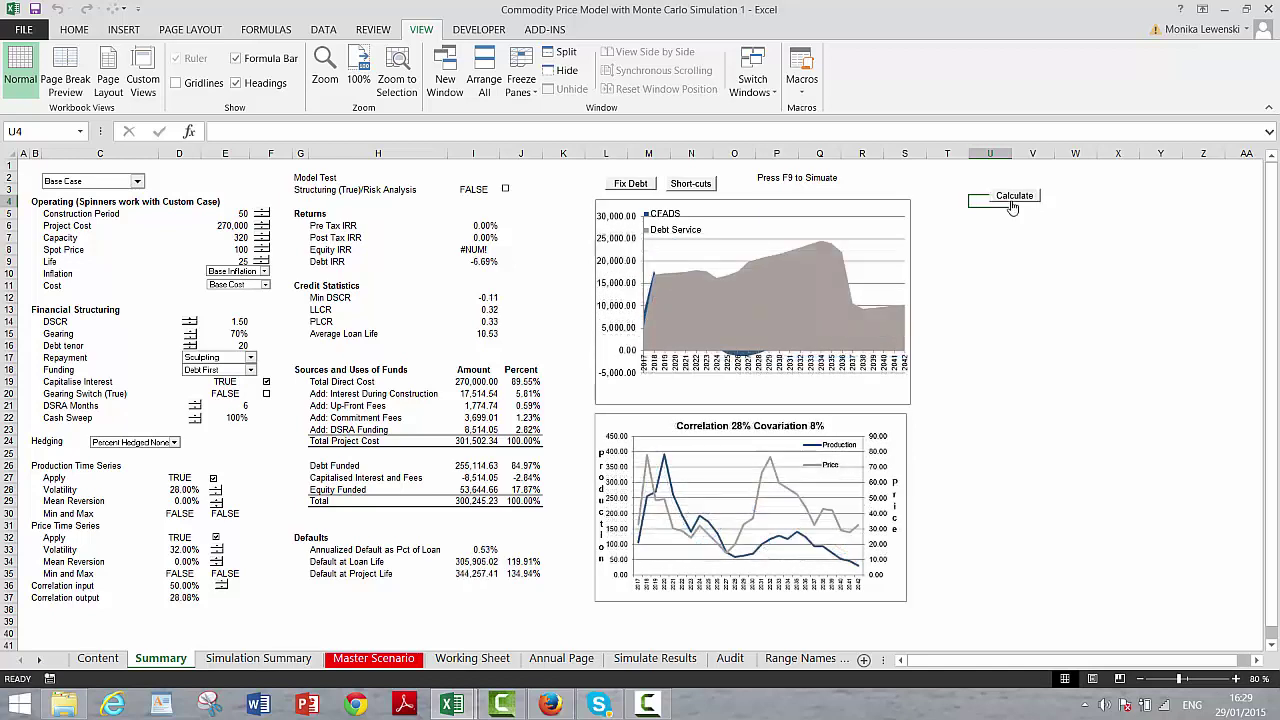
{"action": "left_click", "coordinate": [1013, 200]}
{"action": "left_click", "coordinate": [1013, 200]}
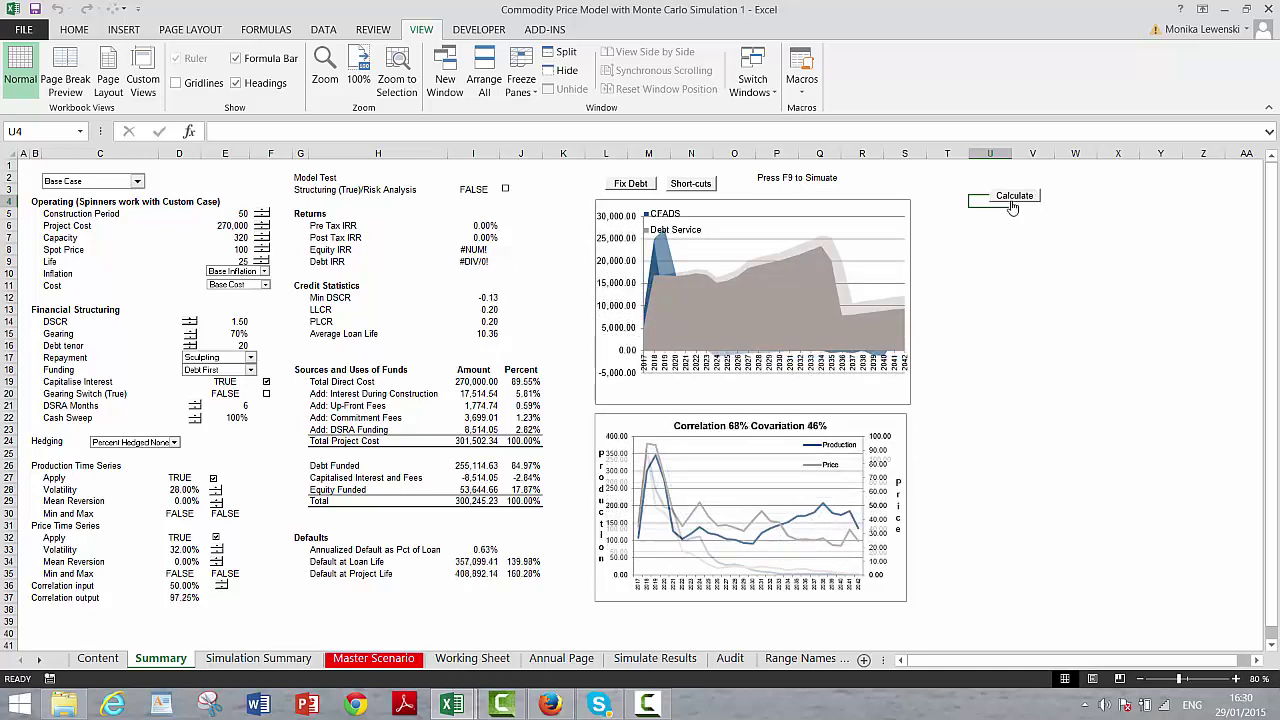
{"action": "left_click", "coordinate": [1013, 200]}
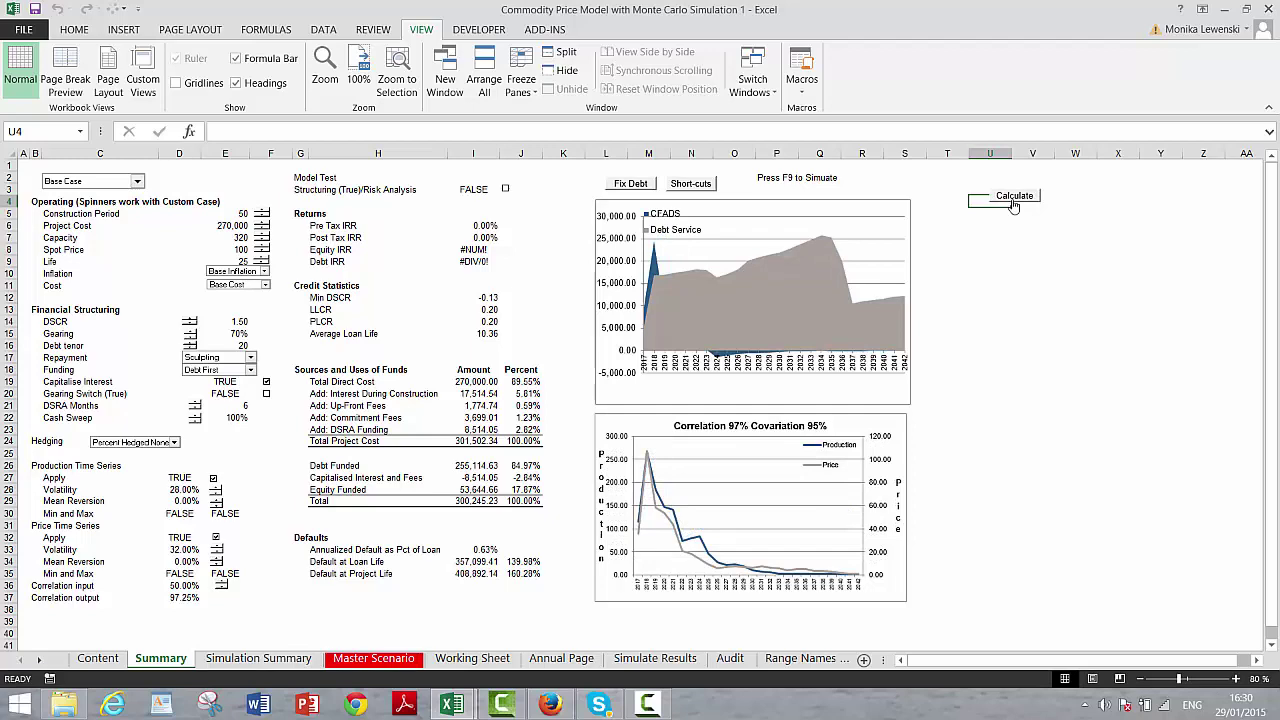
{"action": "left_click", "coordinate": [1013, 200]}
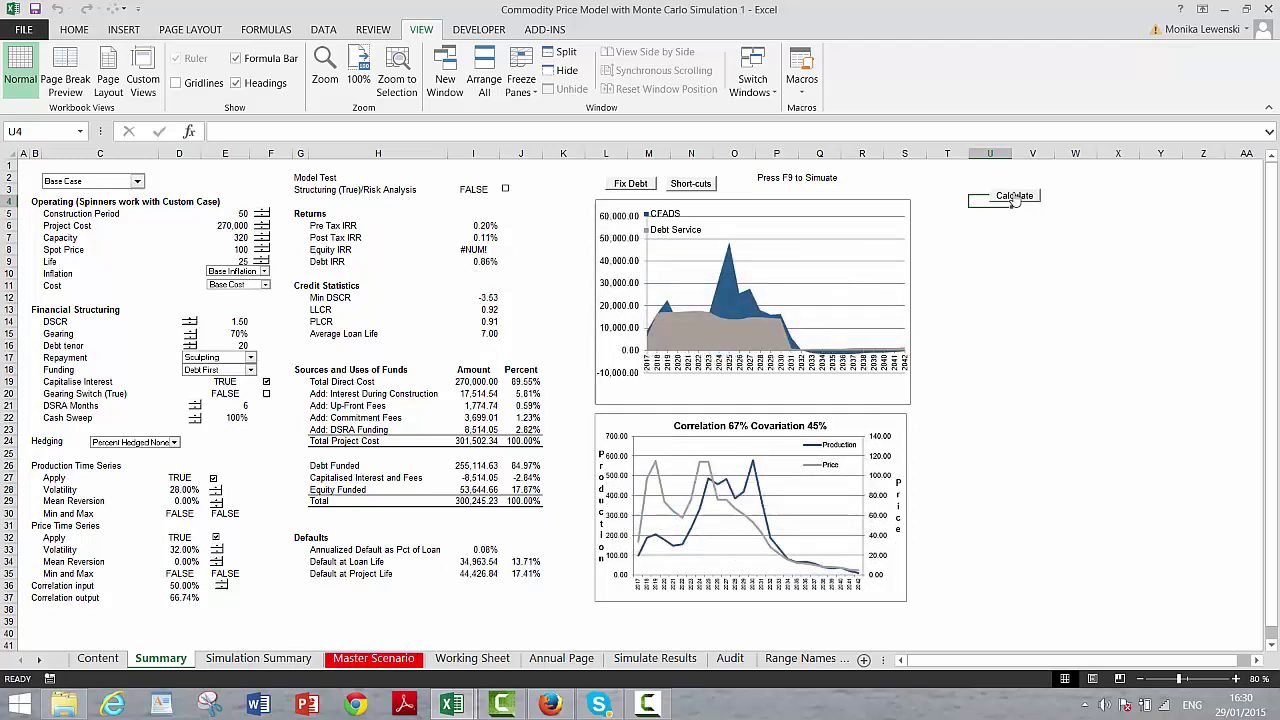
{"action": "left_click", "coordinate": [1013, 200]}
{"action": "left_click", "coordinate": [1013, 200]}
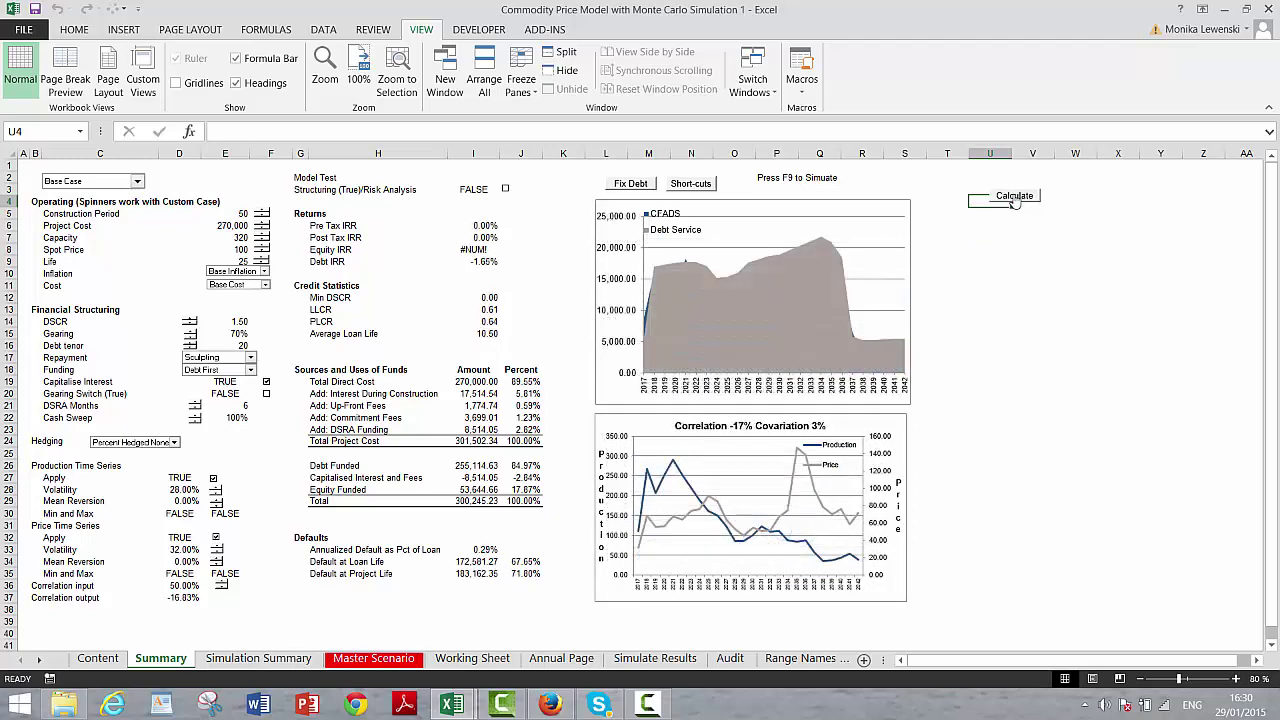
{"action": "left_click", "coordinate": [1013, 200]}
{"action": "left_click", "coordinate": [1013, 200]}
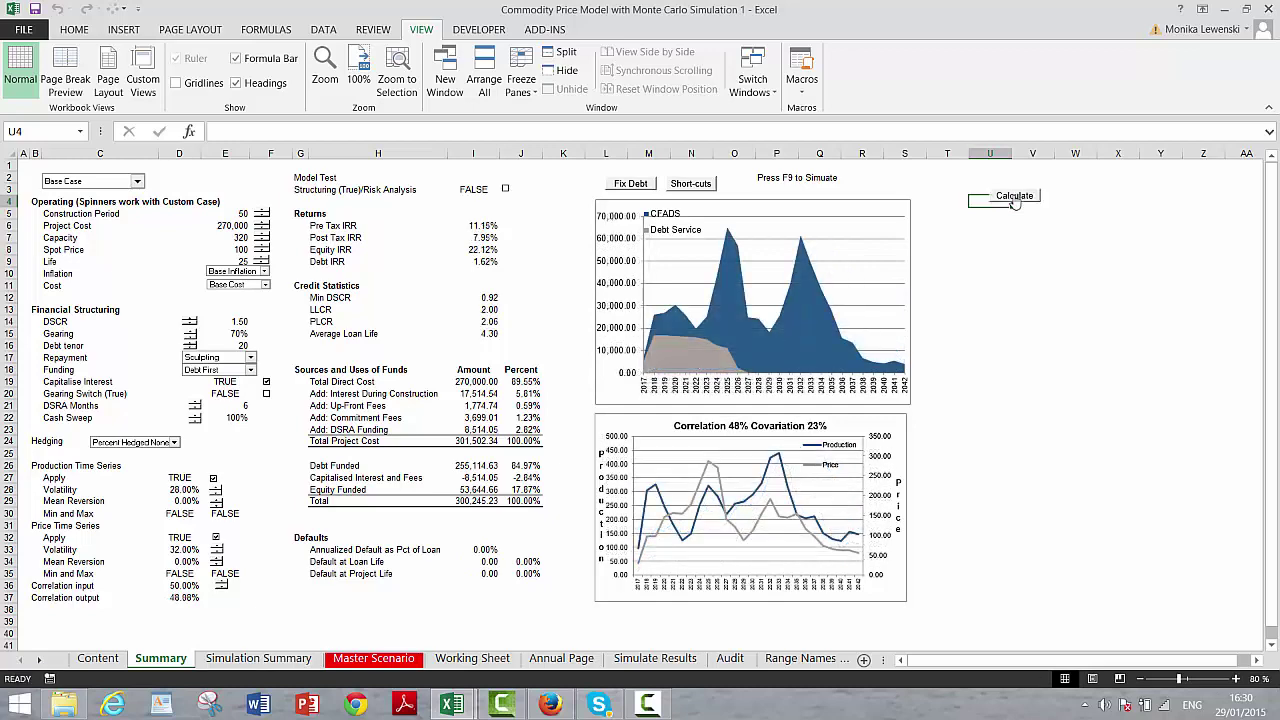
{"action": "left_click", "coordinate": [1013, 200]}
{"action": "left_click", "coordinate": [1013, 200]}
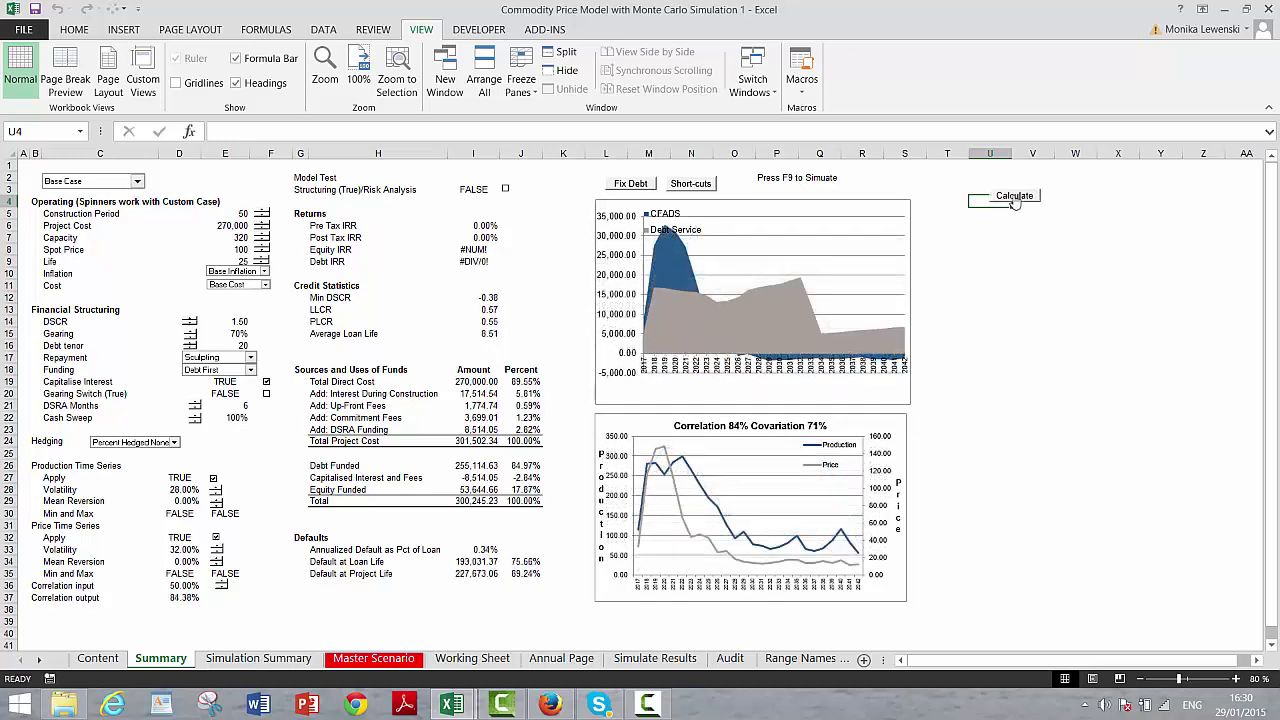
{"action": "left_click", "coordinate": [1013, 200]}
{"action": "left_click", "coordinate": [1013, 200]}
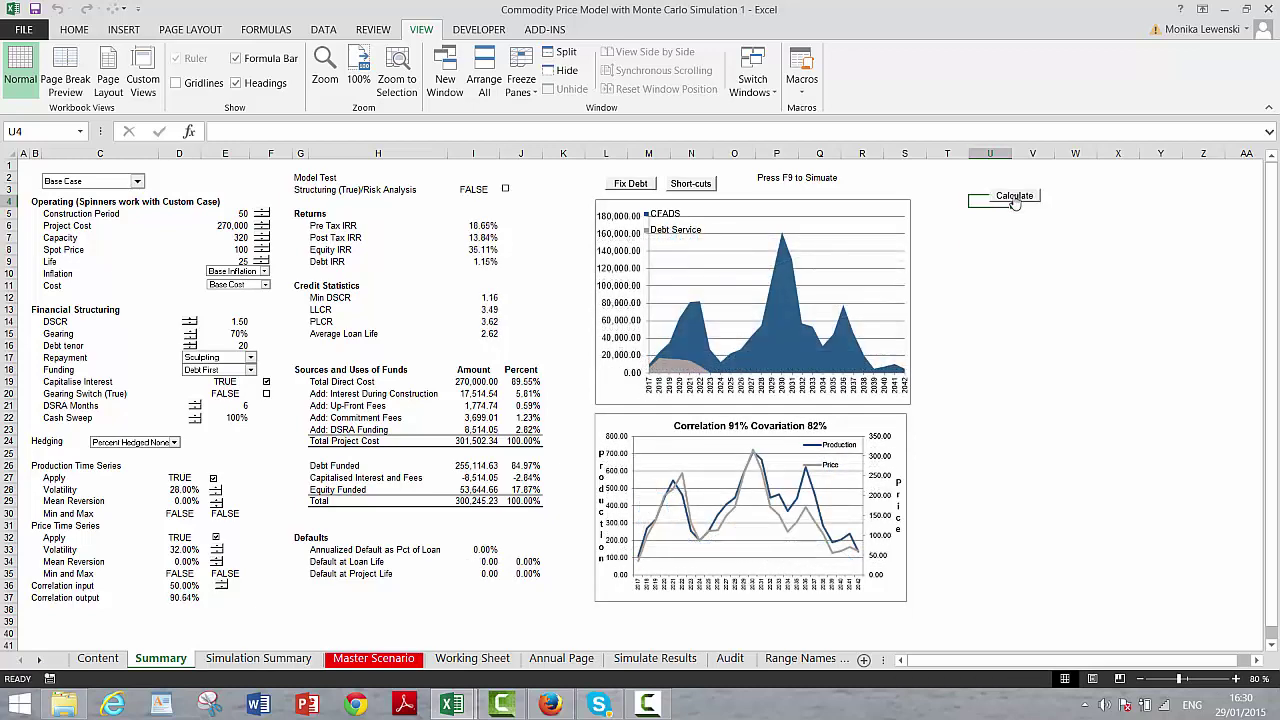
{"action": "left_click", "coordinate": [1013, 200]}
{"action": "left_click", "coordinate": [1013, 200]}
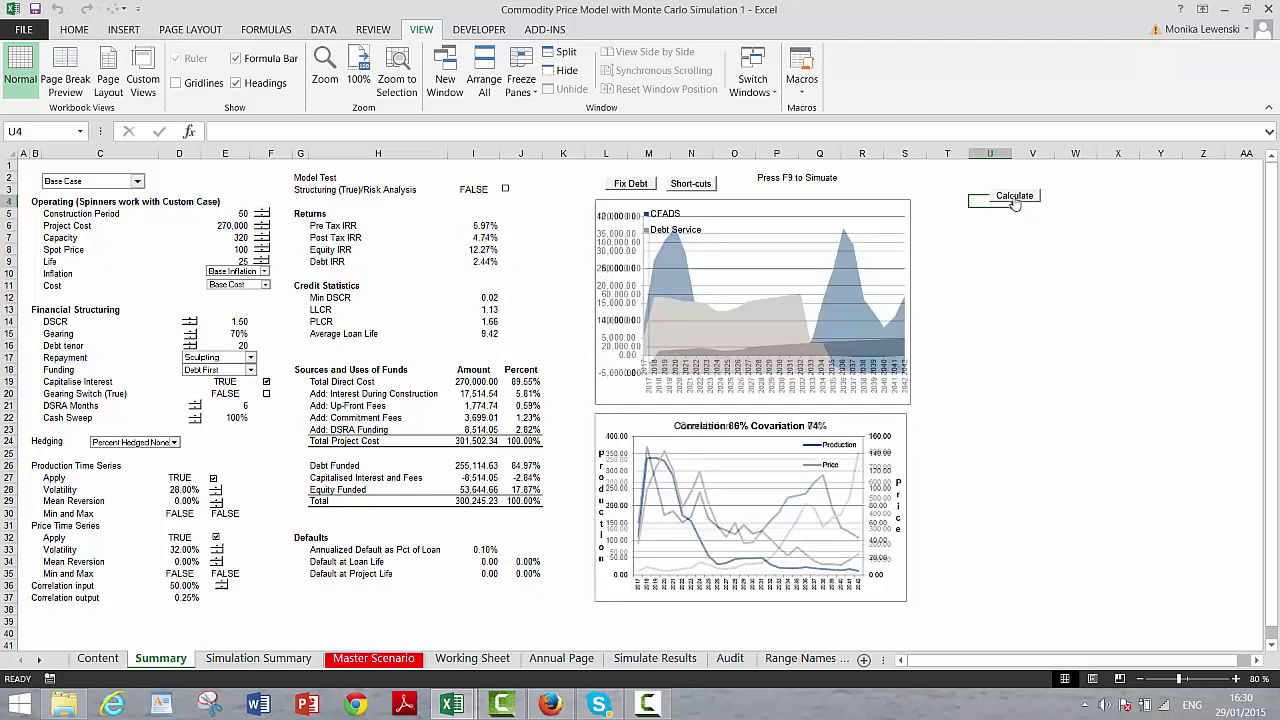
{"action": "left_click", "coordinate": [1013, 200]}
{"action": "left_click", "coordinate": [1013, 200]}
{"action": "left_click", "coordinate": [1013, 200]}
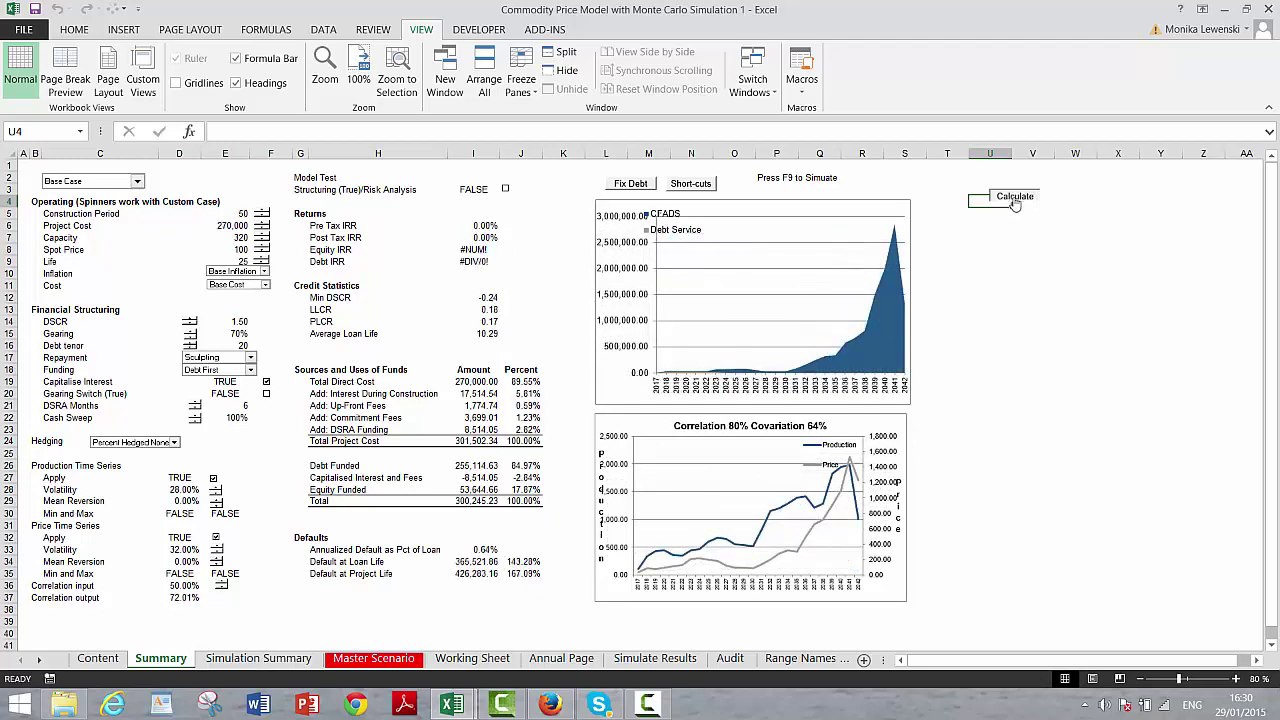
{"action": "left_click", "coordinate": [1013, 200]}
{"action": "left_click", "coordinate": [1013, 200]}
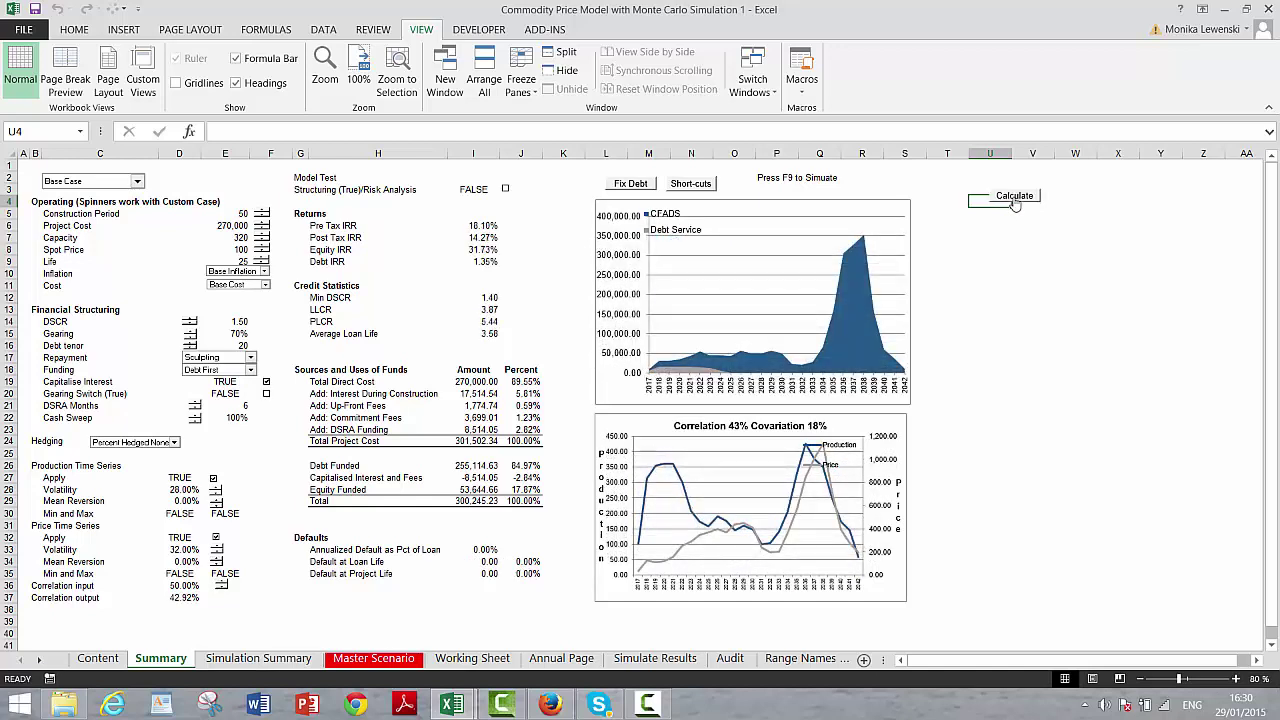
Lower the correlation input to 0% and resample the uncorrelated series repeatedly
{"action": "left_click", "coordinate": [222, 591]}
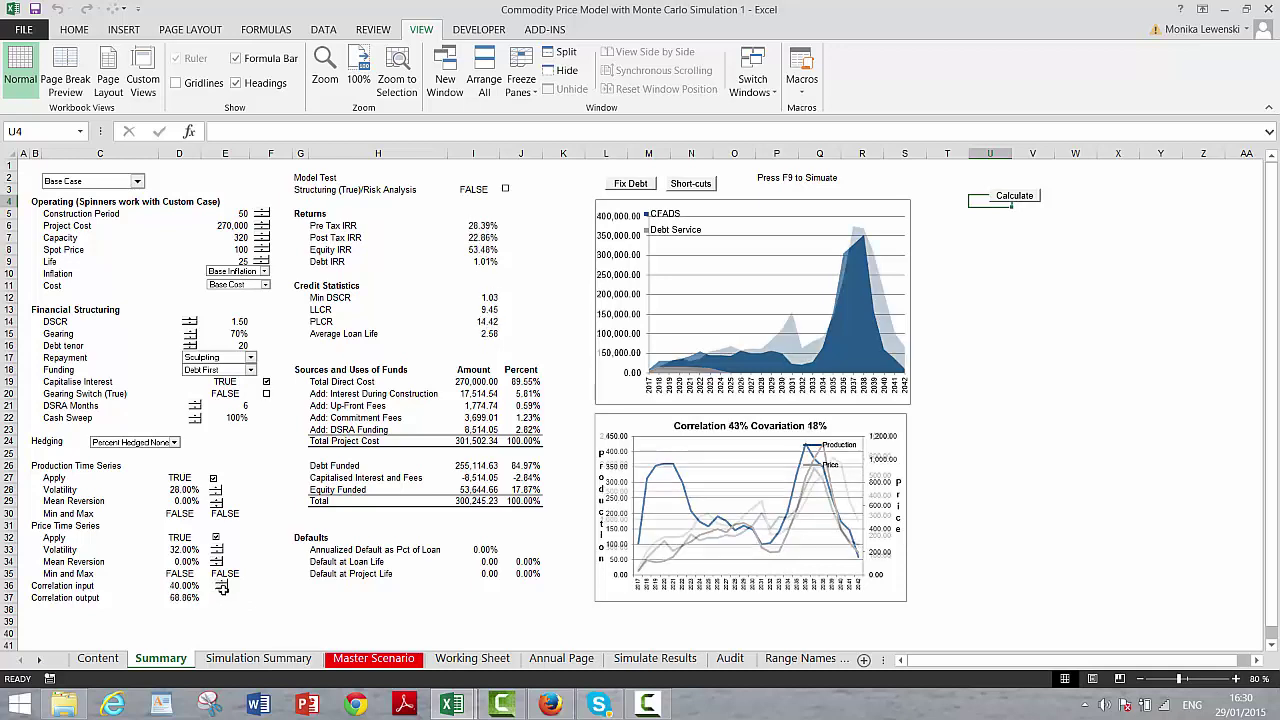
{"action": "left_click", "coordinate": [221, 589]}
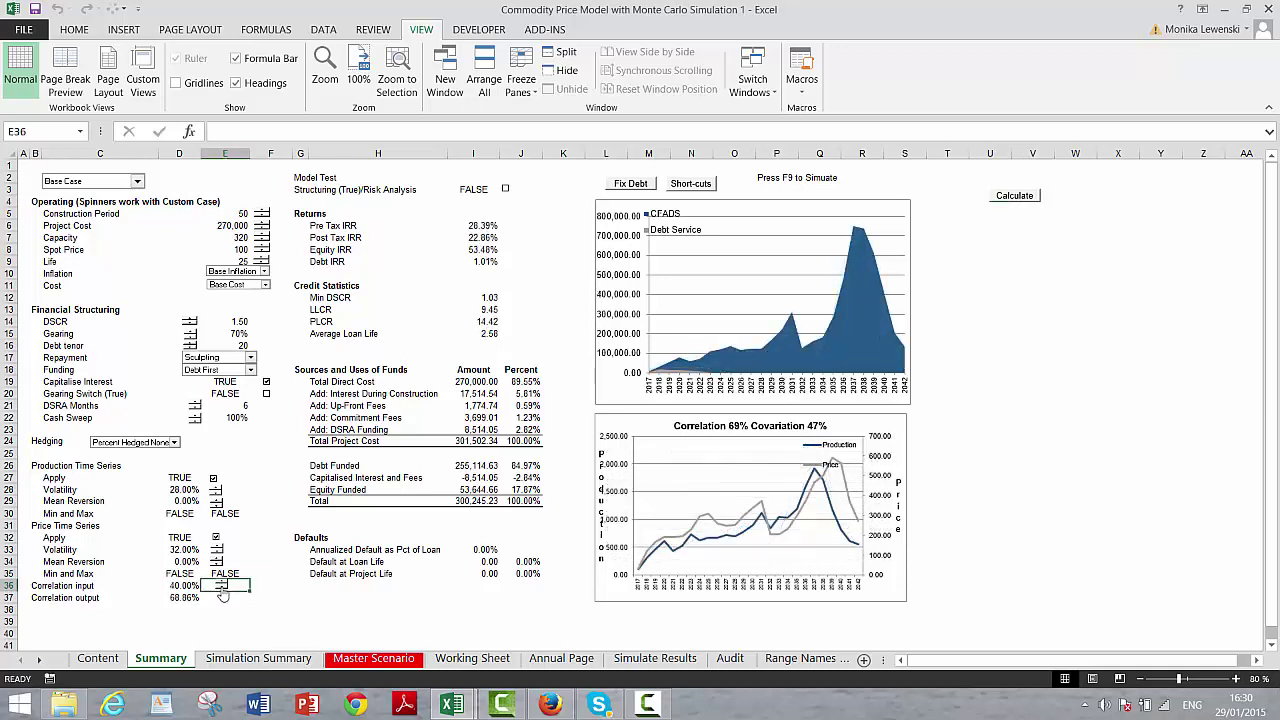
{"action": "left_click", "coordinate": [222, 591]}
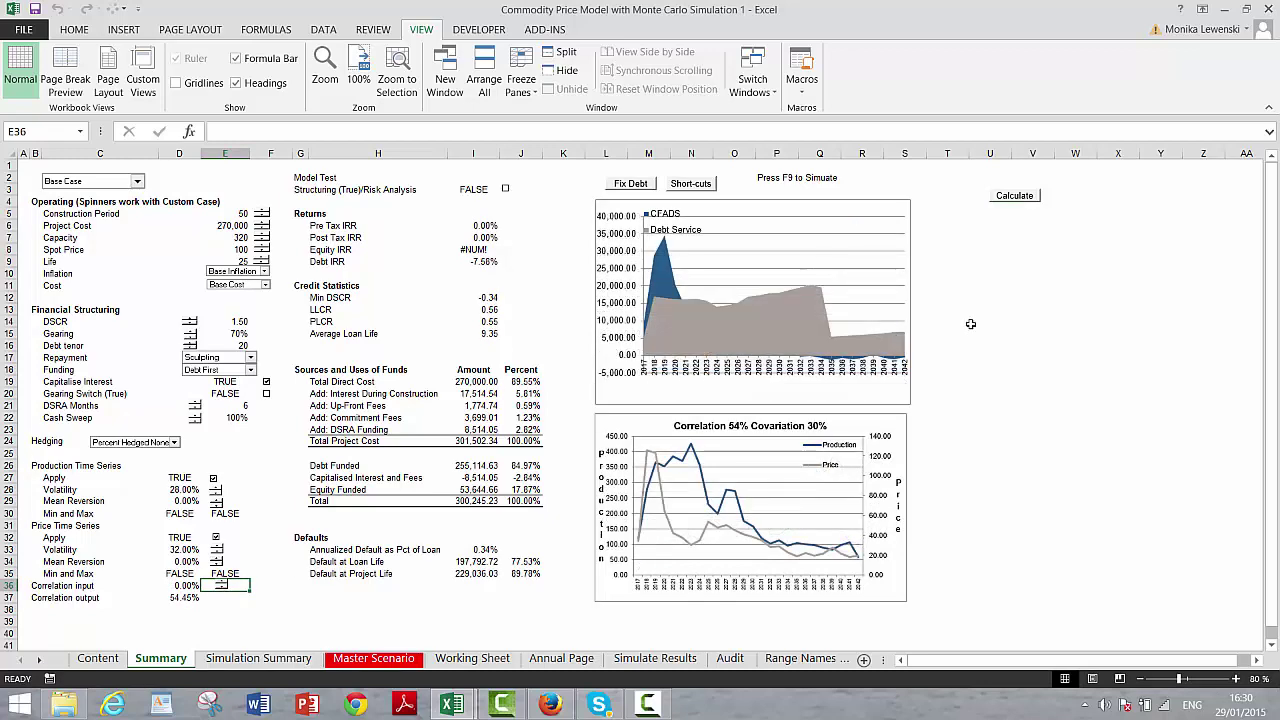
{"action": "left_click", "coordinate": [1003, 197]}
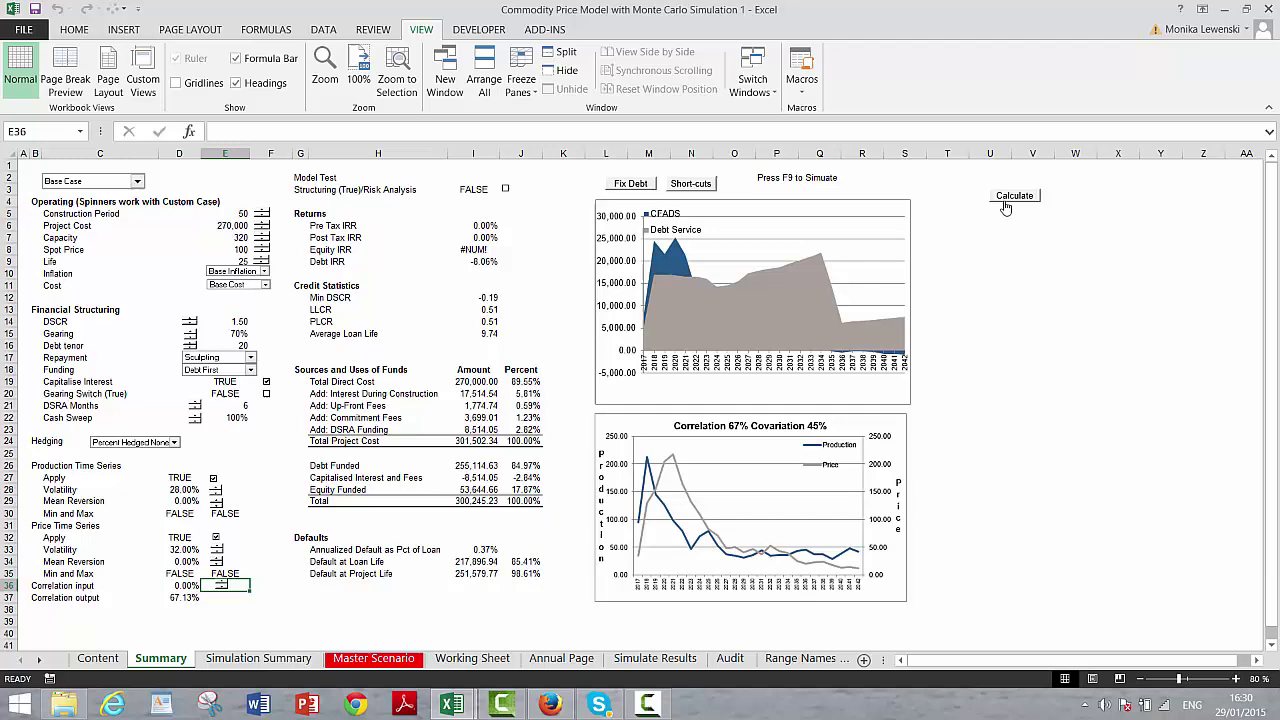
{"action": "left_click", "coordinate": [1005, 197]}
{"action": "left_click", "coordinate": [1005, 197]}
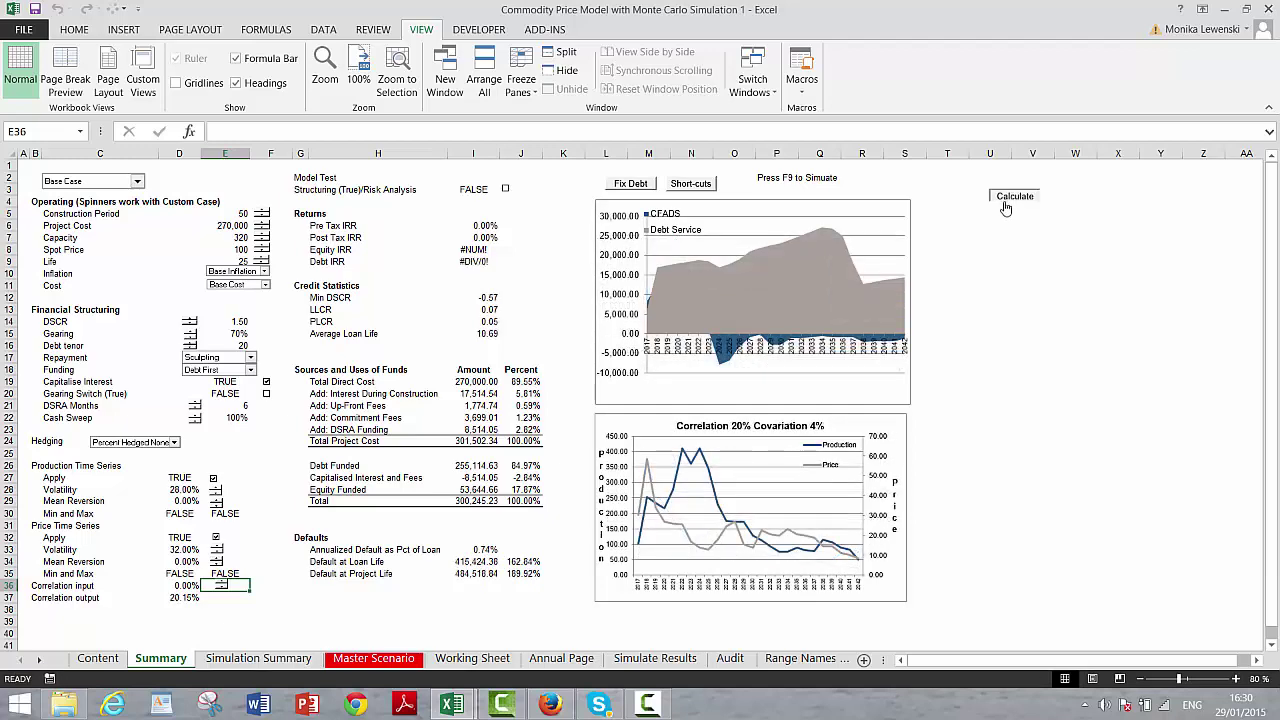
{"action": "left_click", "coordinate": [1005, 198]}
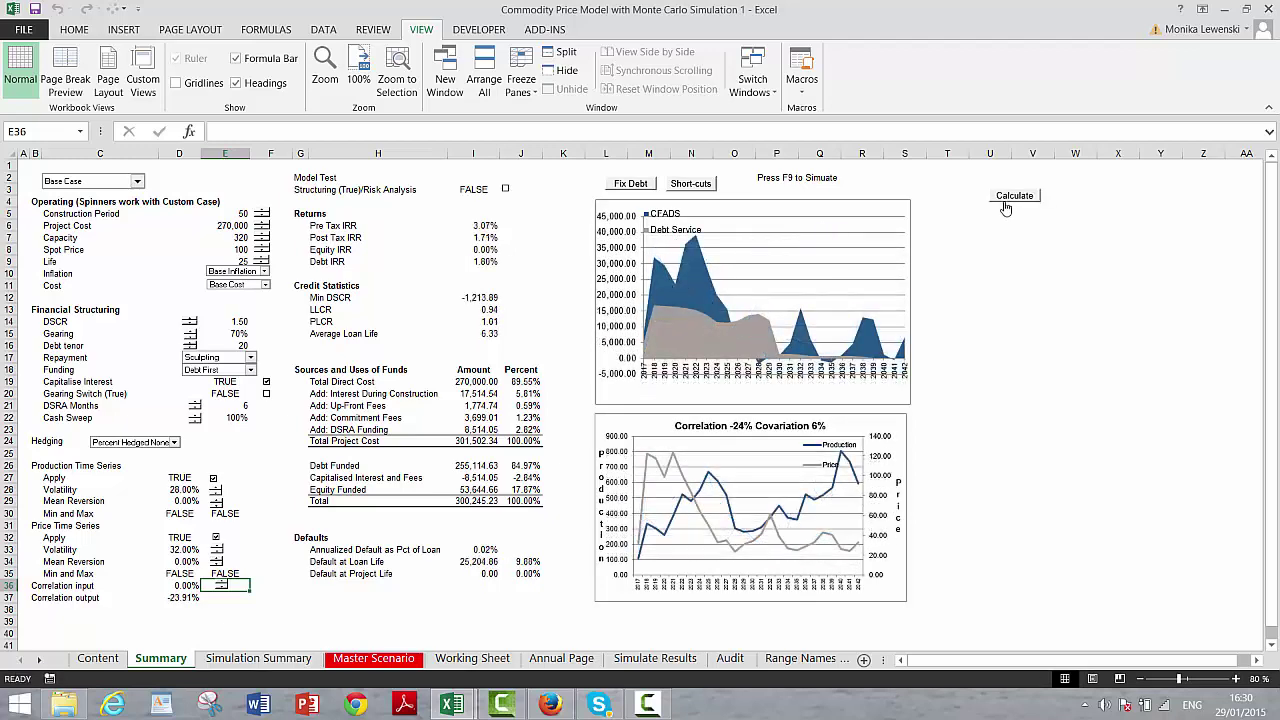
{"action": "left_click", "coordinate": [1006, 205]}
{"action": "left_click", "coordinate": [1004, 201]}
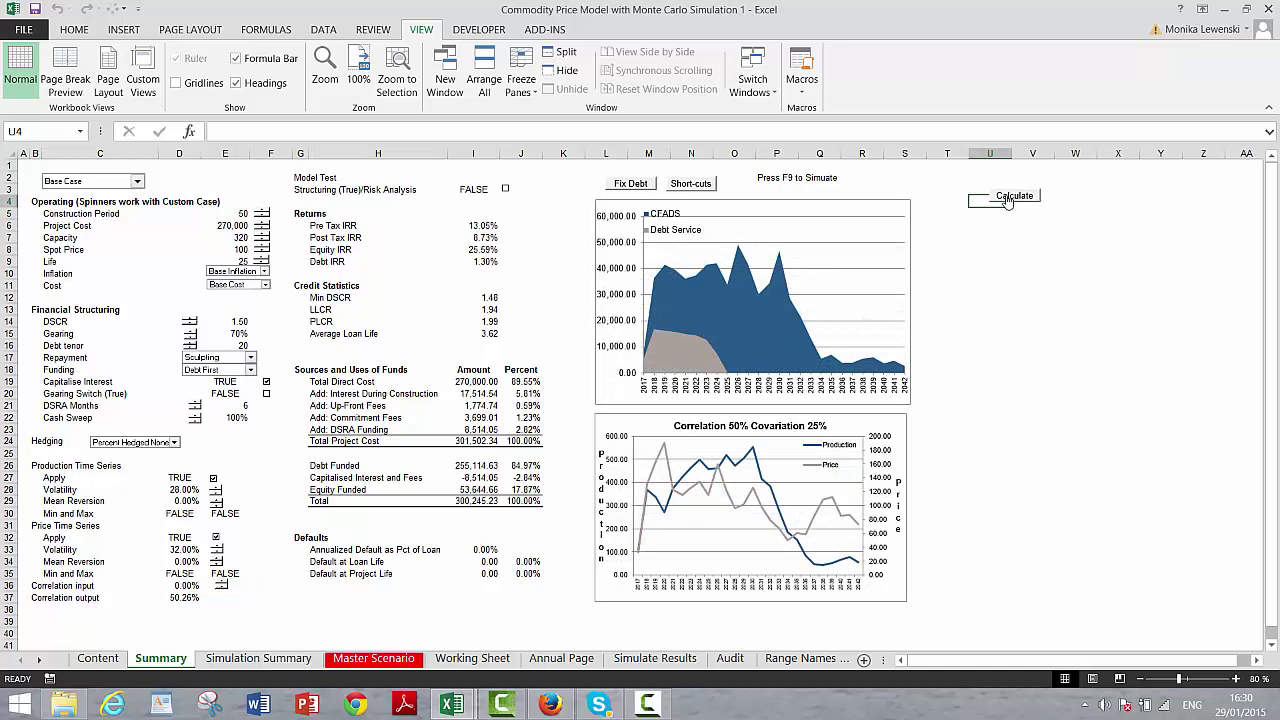
{"action": "left_click", "coordinate": [1007, 197]}
{"action": "left_click", "coordinate": [1007, 197]}
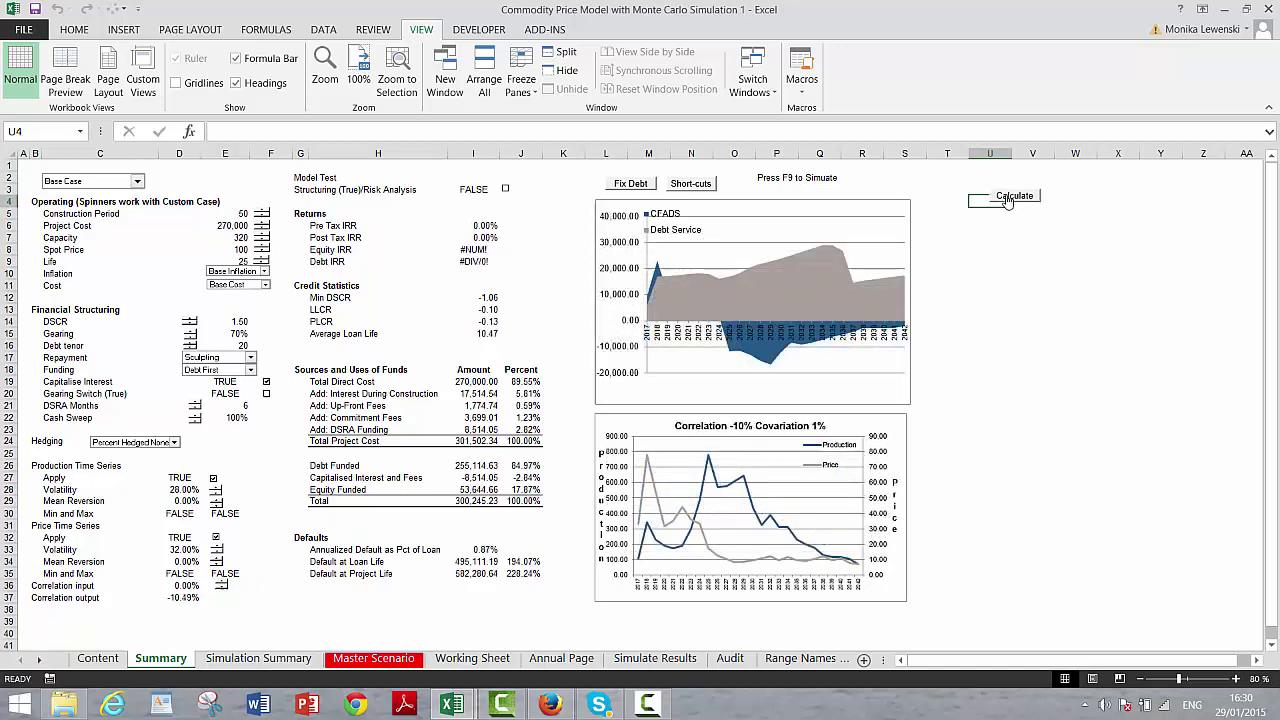
{"action": "left_click", "coordinate": [1007, 197]}
{"action": "left_click", "coordinate": [1007, 197]}
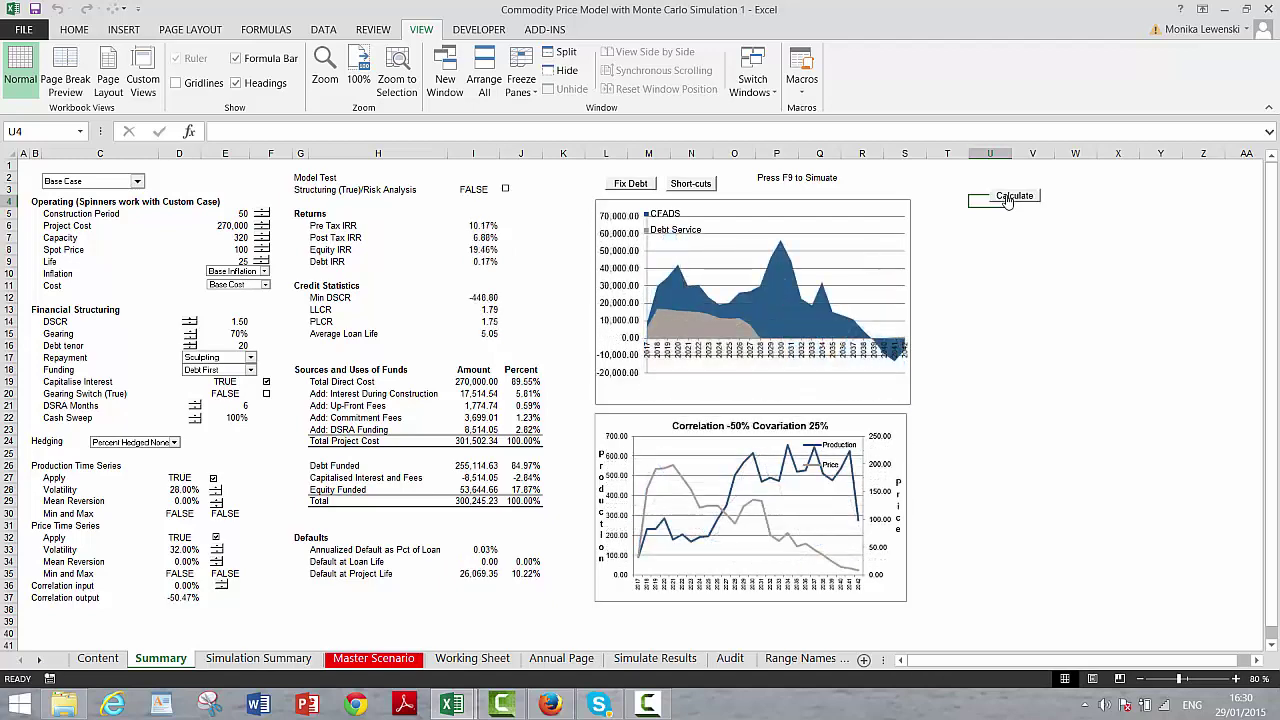
{"action": "left_click", "coordinate": [1007, 197]}
{"action": "left_click", "coordinate": [1007, 197]}
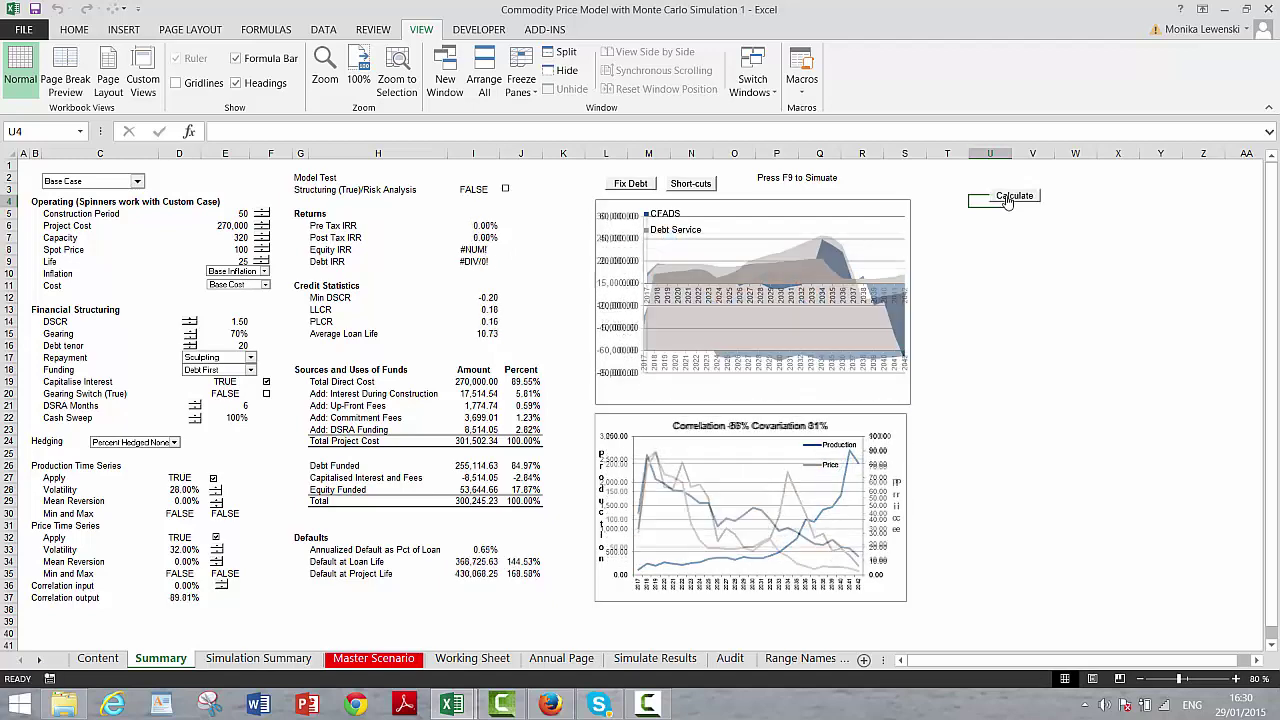
{"action": "left_click", "coordinate": [1007, 197]}
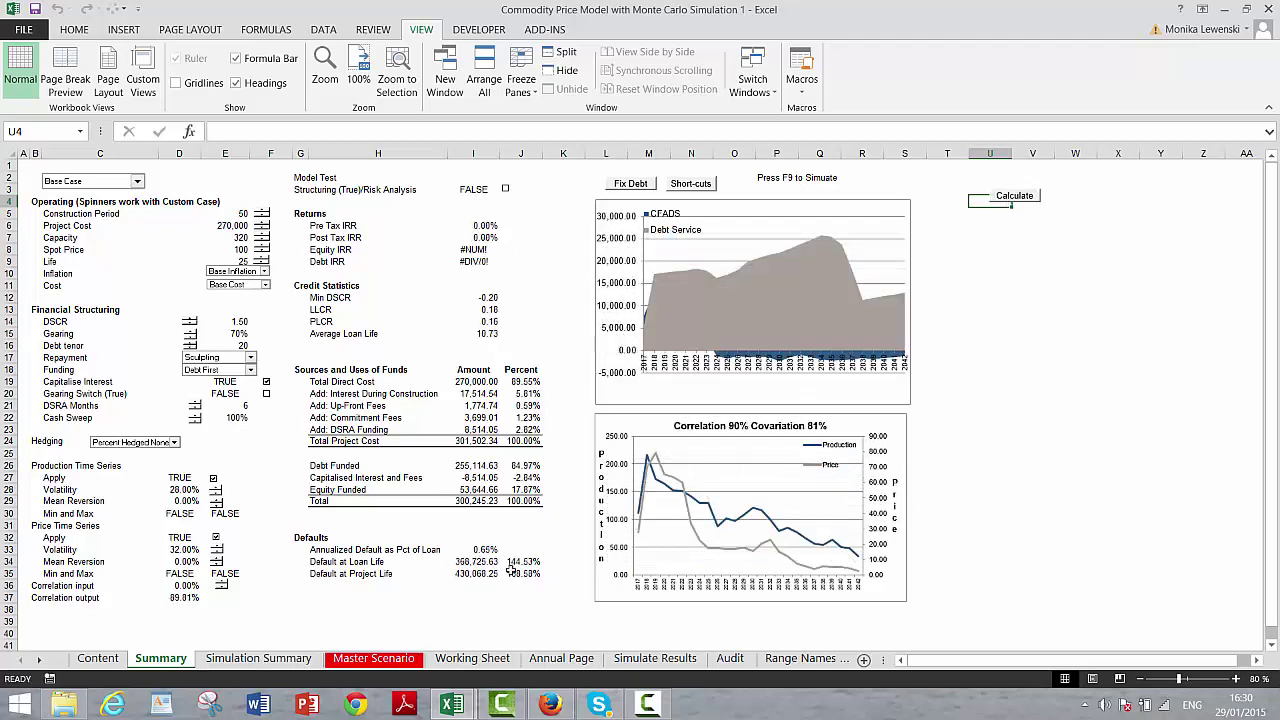
Set correlation input to 100% and resample the fully correlated series about ten times
{"action": "left_click", "coordinate": [224, 586]}
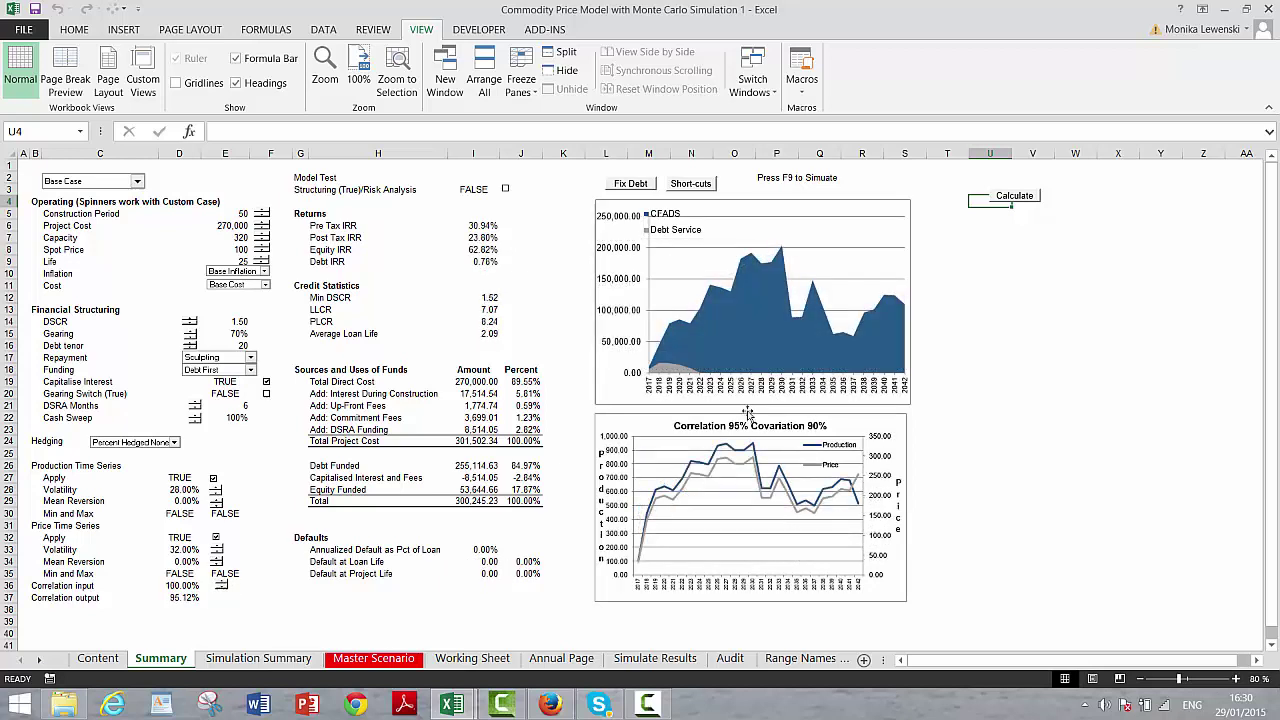
{"action": "left_click", "coordinate": [1012, 197]}
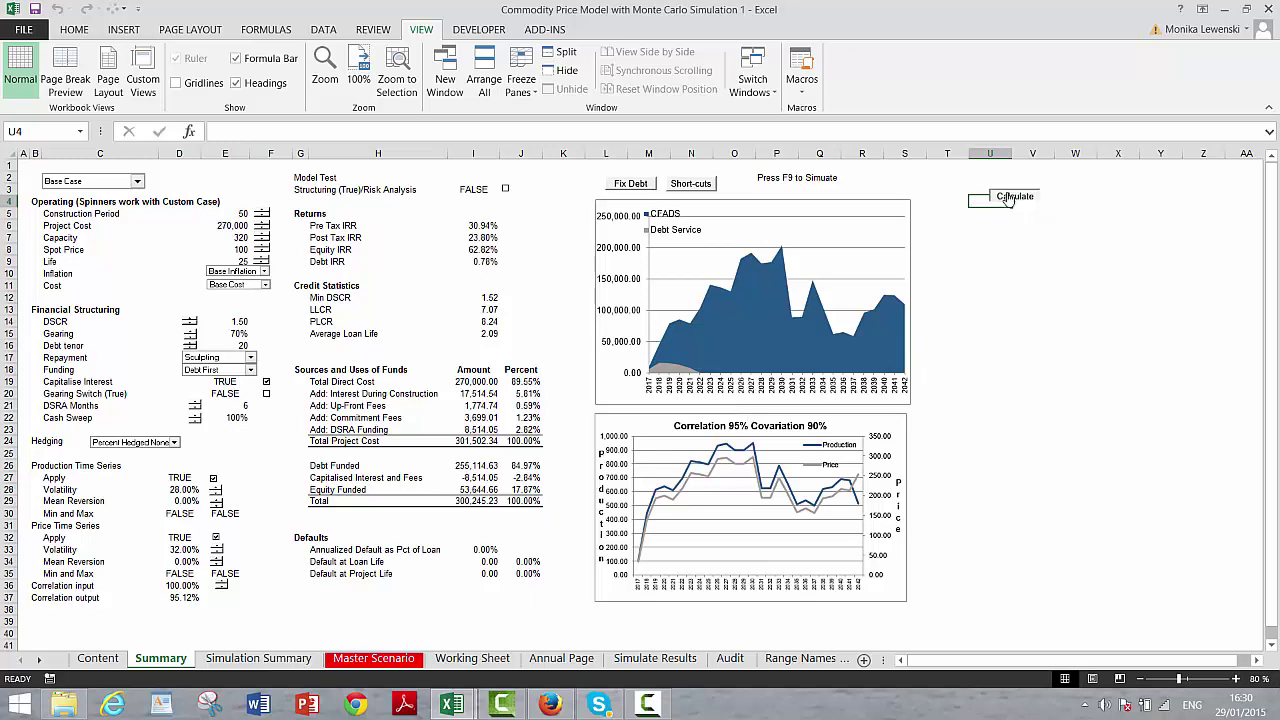
{"action": "left_click", "coordinate": [1012, 197]}
{"action": "left_click", "coordinate": [1012, 197]}
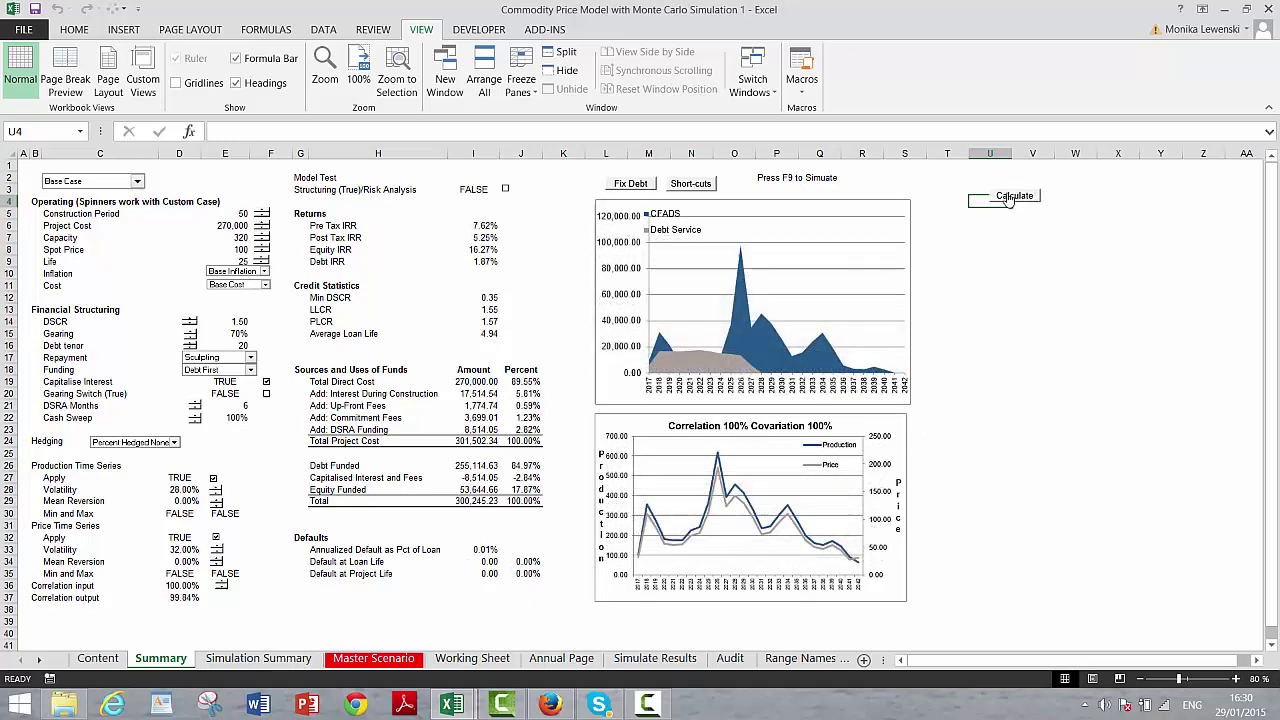
{"action": "left_click", "coordinate": [1012, 197]}
{"action": "left_click", "coordinate": [1012, 197]}
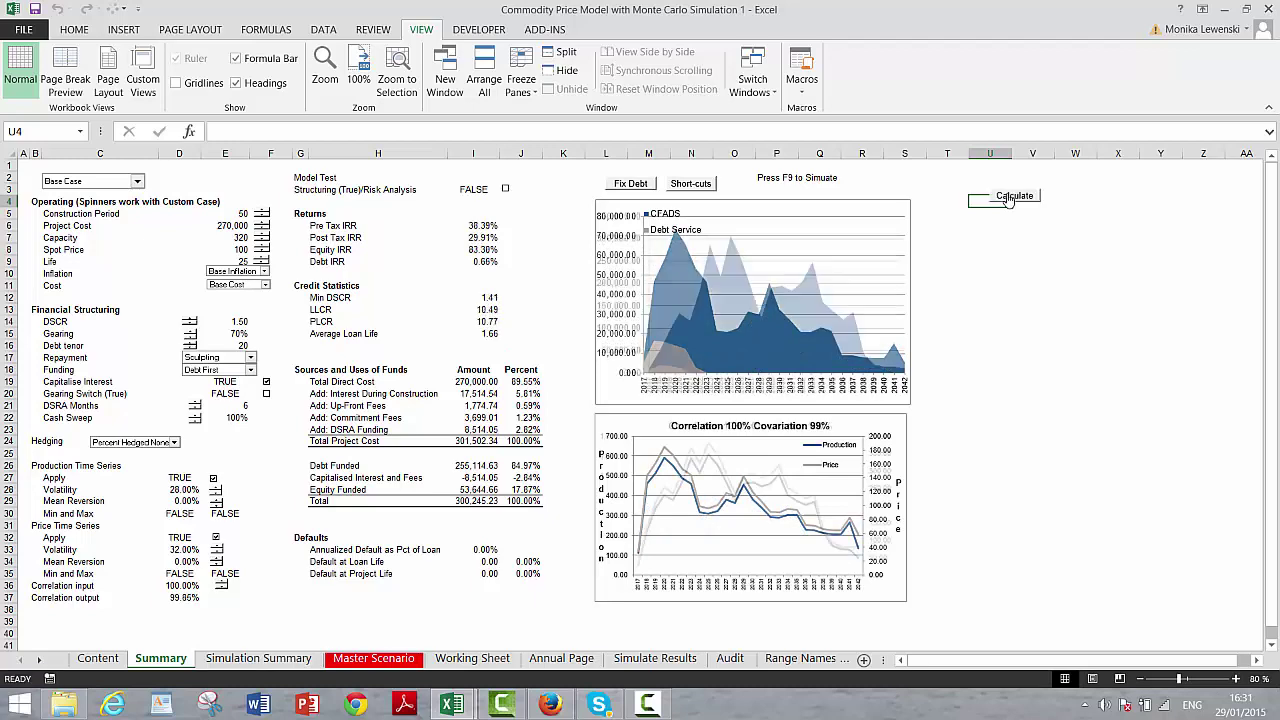
{"action": "left_click", "coordinate": [1010, 198]}
{"action": "left_click", "coordinate": [1010, 198]}
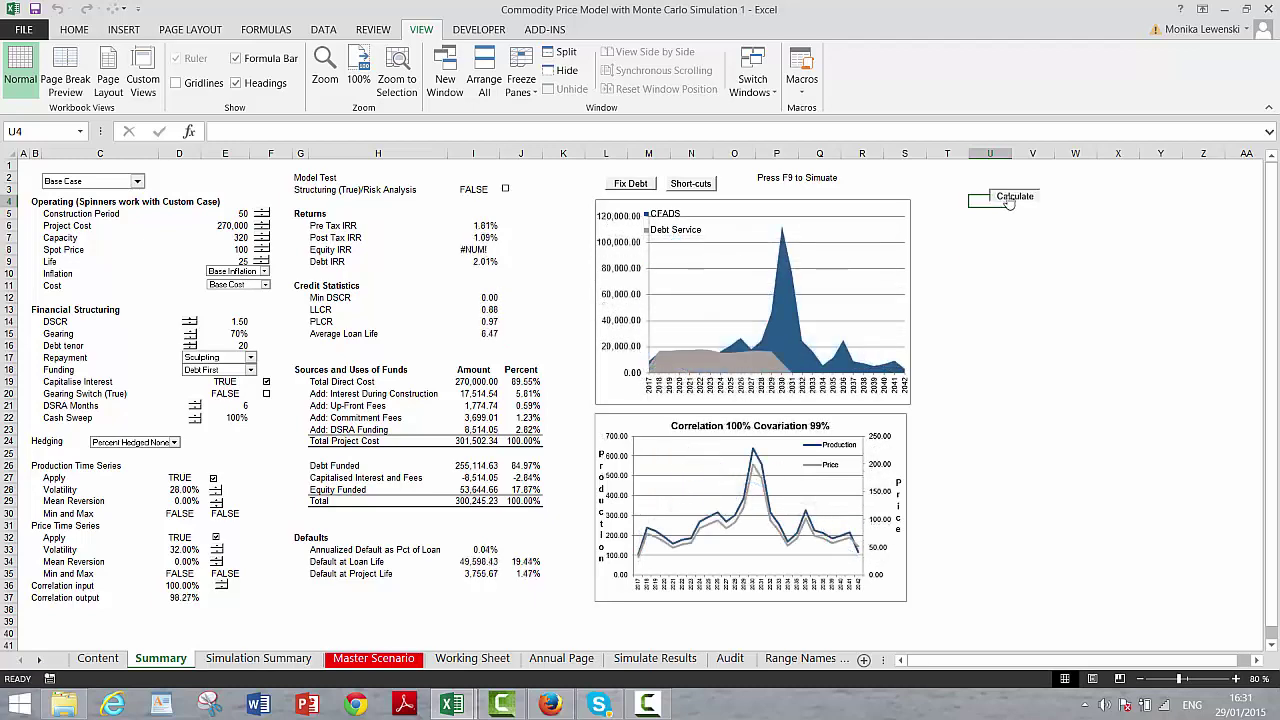
{"action": "left_click", "coordinate": [1010, 199]}
{"action": "left_click", "coordinate": [1010, 199]}
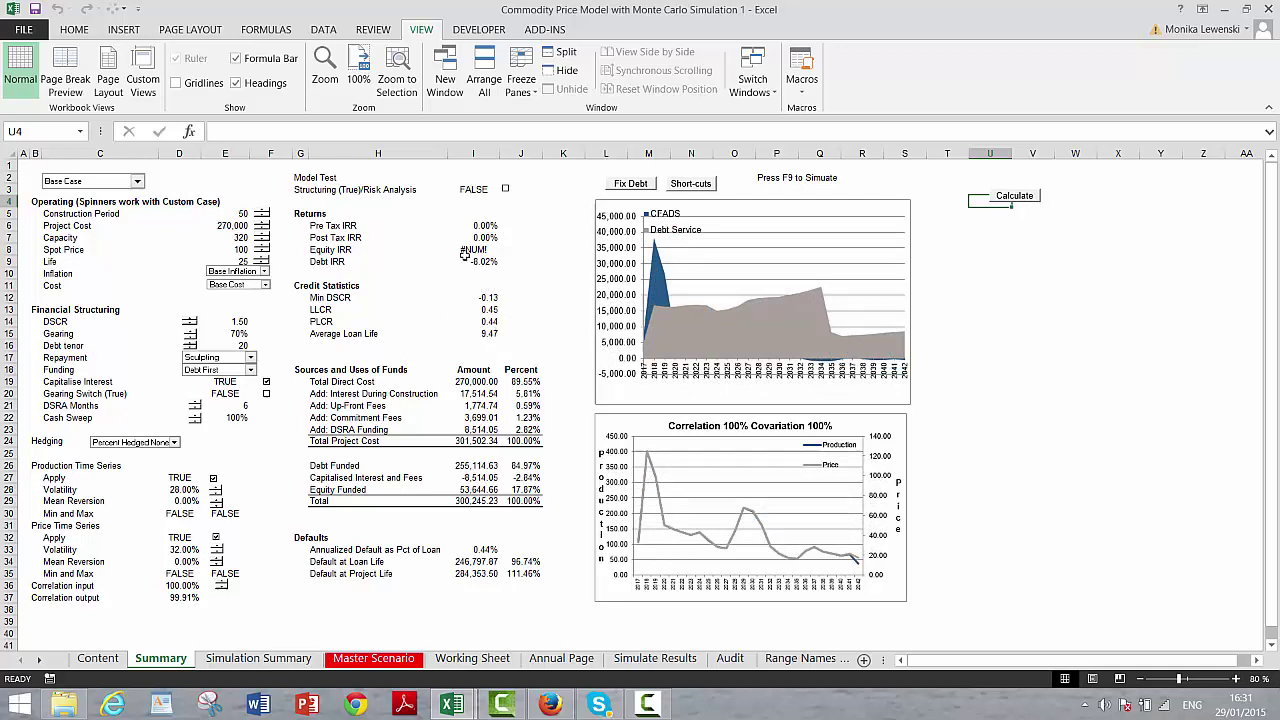
{"action": "left_click", "coordinate": [1030, 197]}
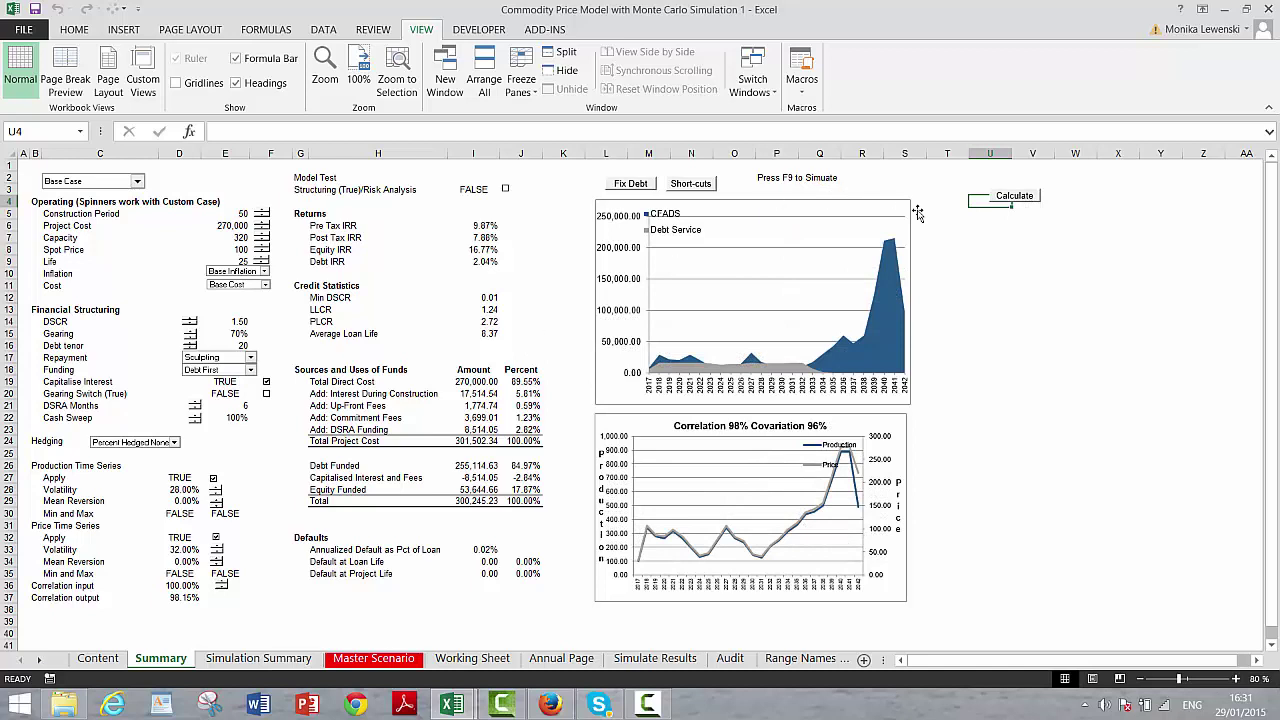
{"action": "left_click", "coordinate": [1005, 201]}
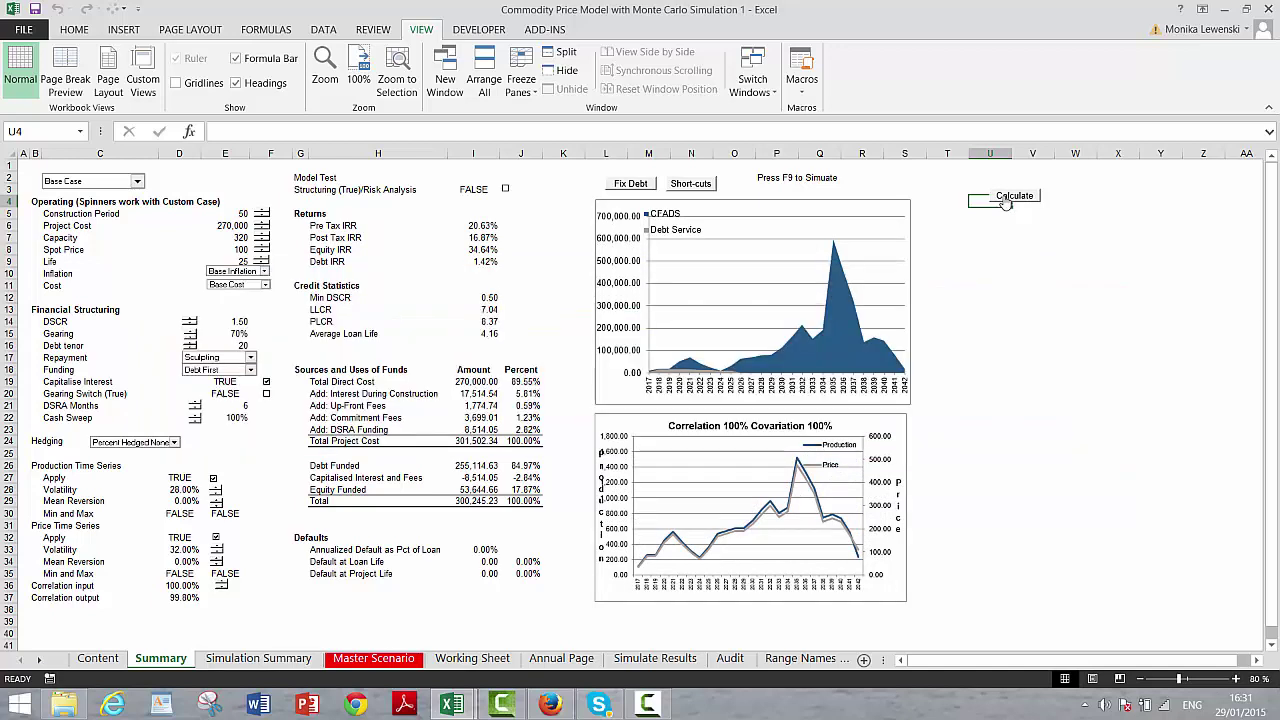
Set correlation 30%, production mean reversion 30%, price mean reversion 20%, then view Simulation Summary
{"action": "left_click", "coordinate": [224, 591]}
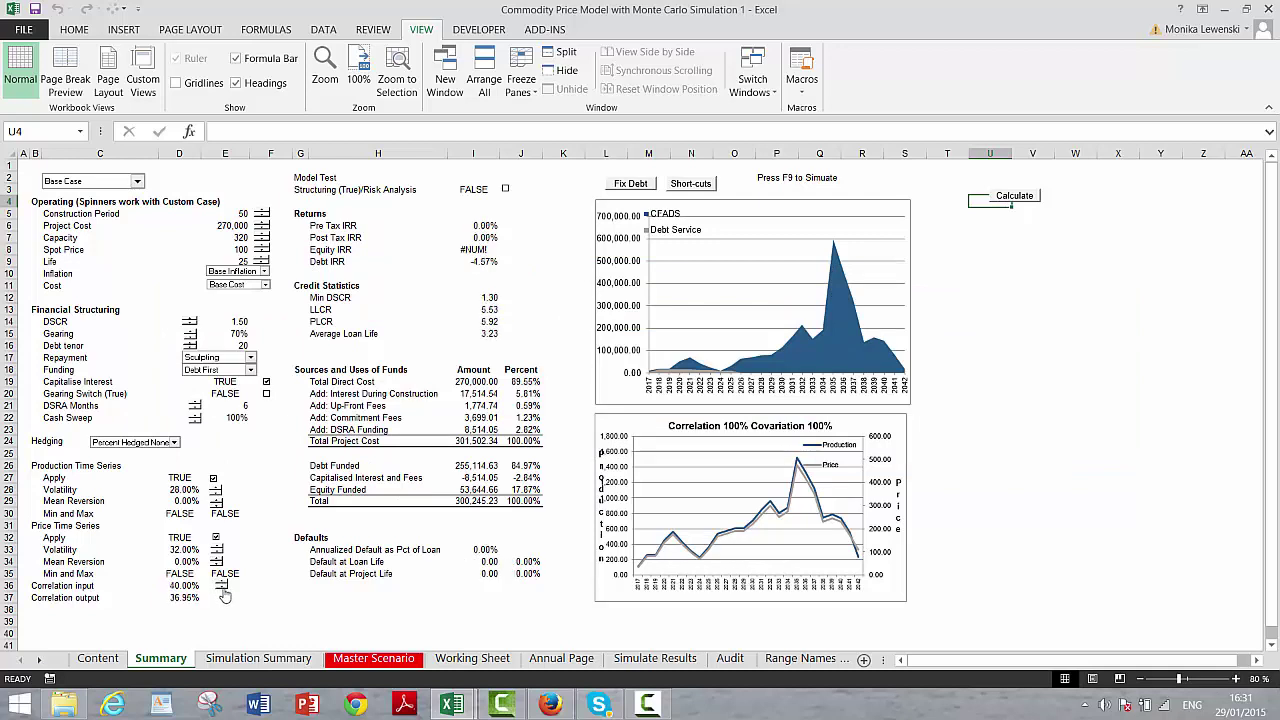
{"action": "left_click", "coordinate": [222, 588]}
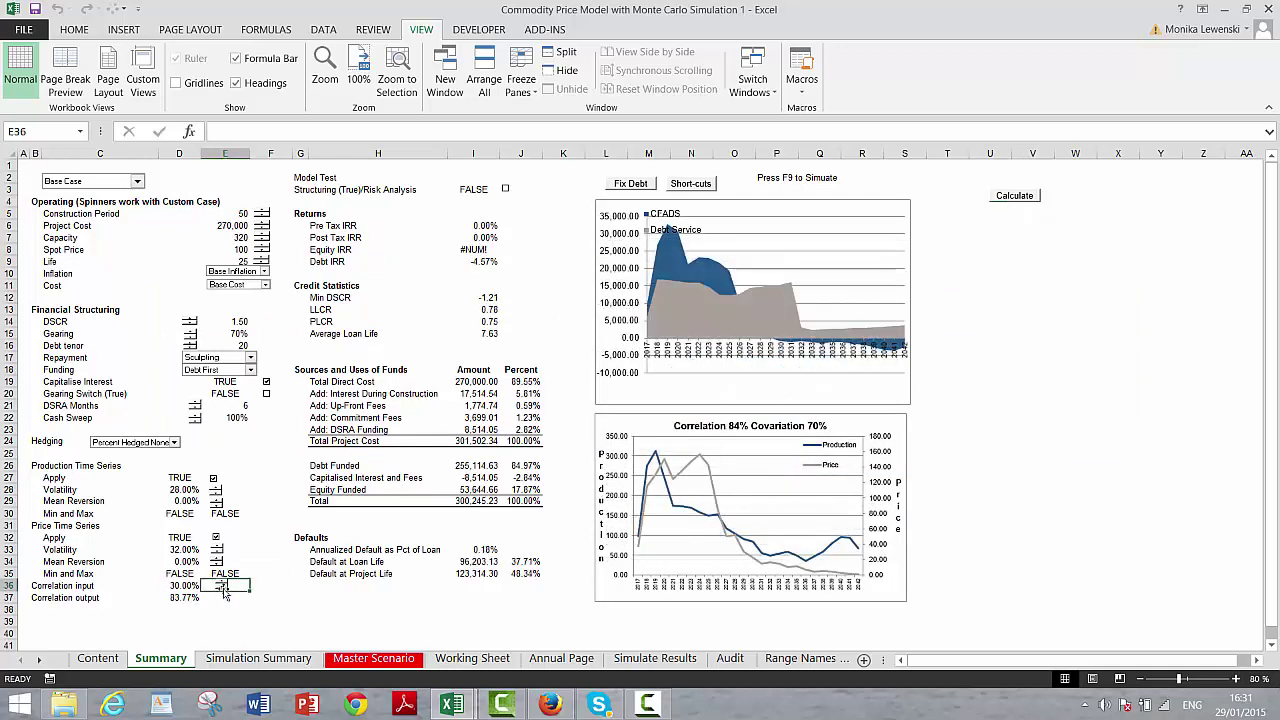
{"action": "left_click", "coordinate": [216, 499]}
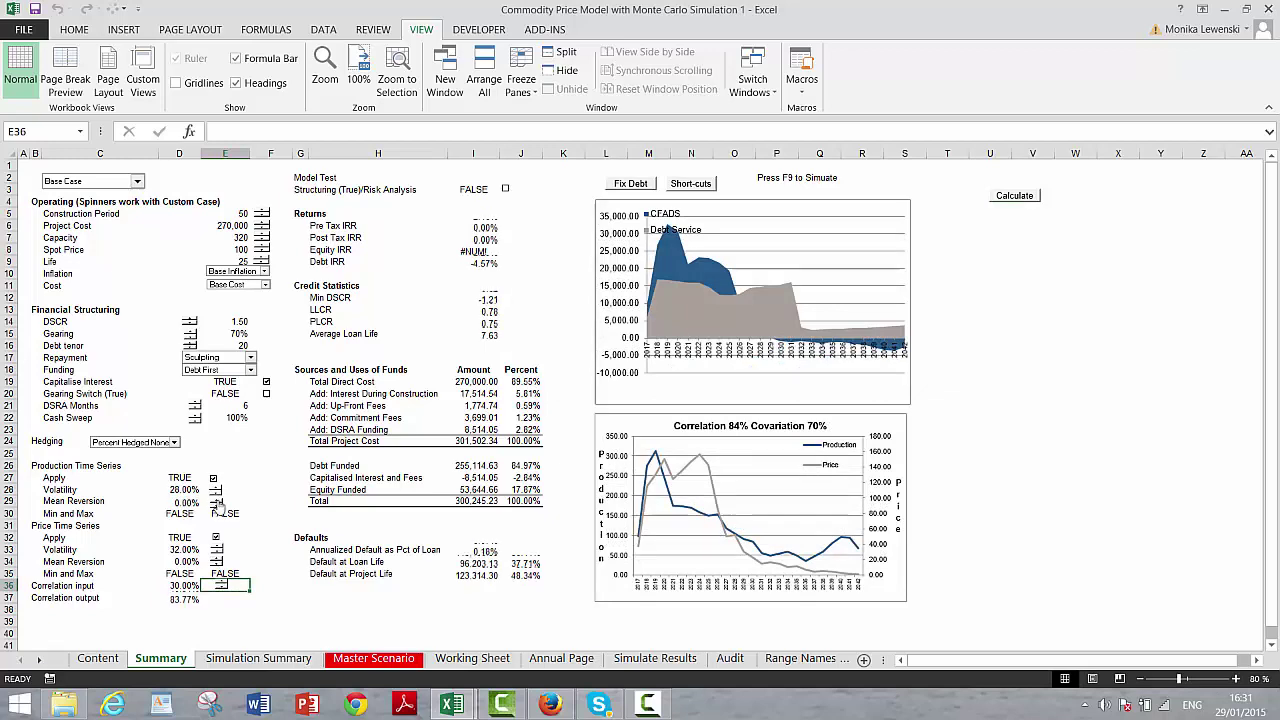
{"action": "left_click", "coordinate": [216, 560]}
{"action": "left_click", "coordinate": [216, 560]}
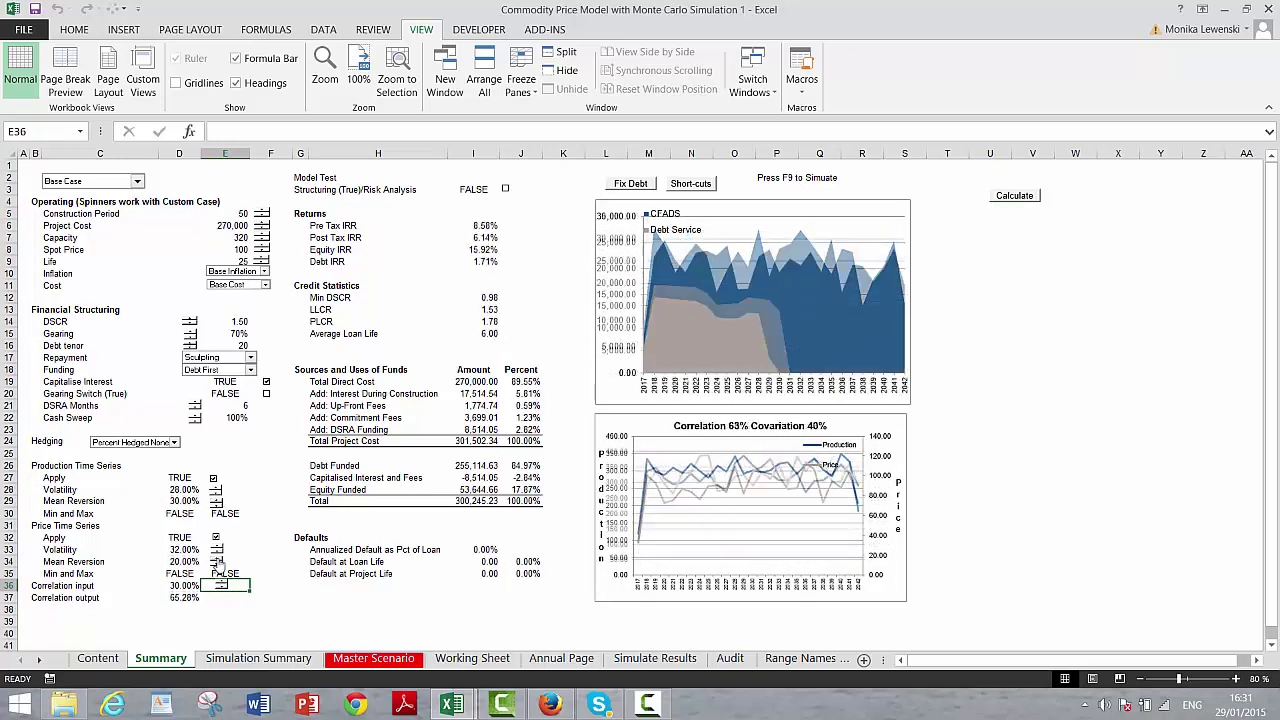
{"action": "left_click", "coordinate": [364, 595]}
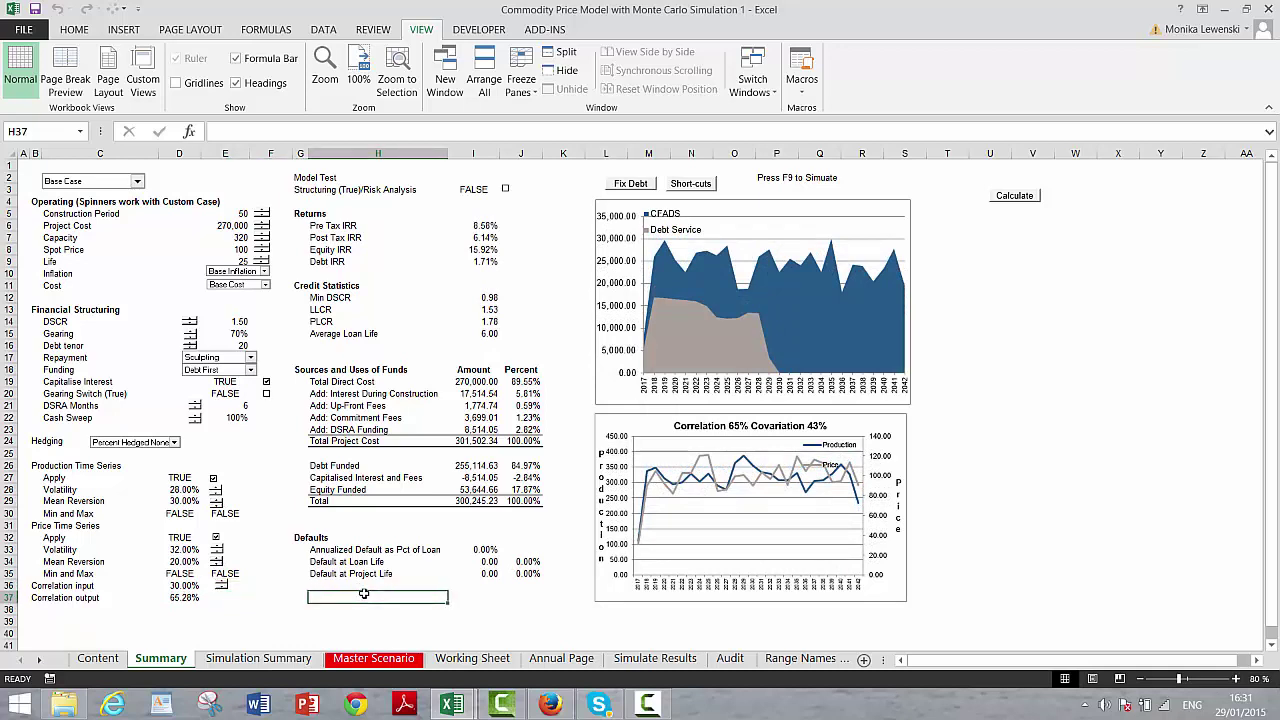
{"action": "left_click", "coordinate": [256, 659]}
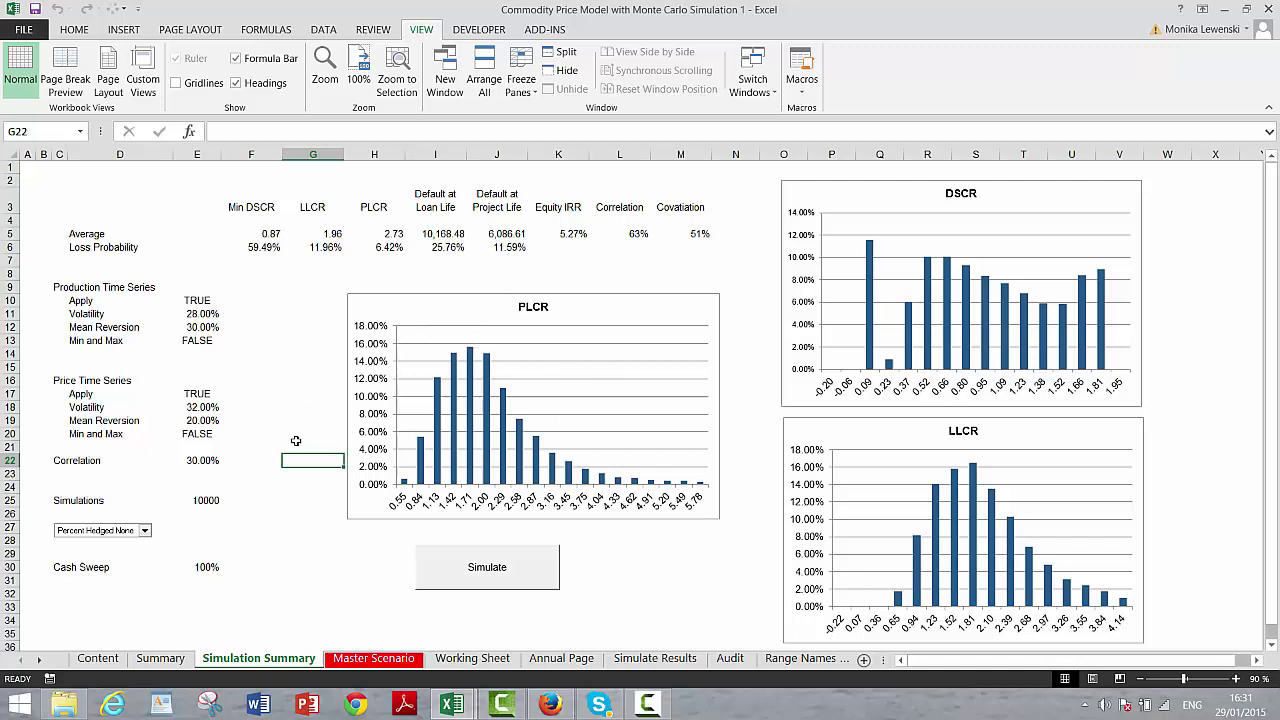
Inspect the formula behind the Simulations count on the Simulation Summary sheet
{"action": "left_click", "coordinate": [201, 510]}
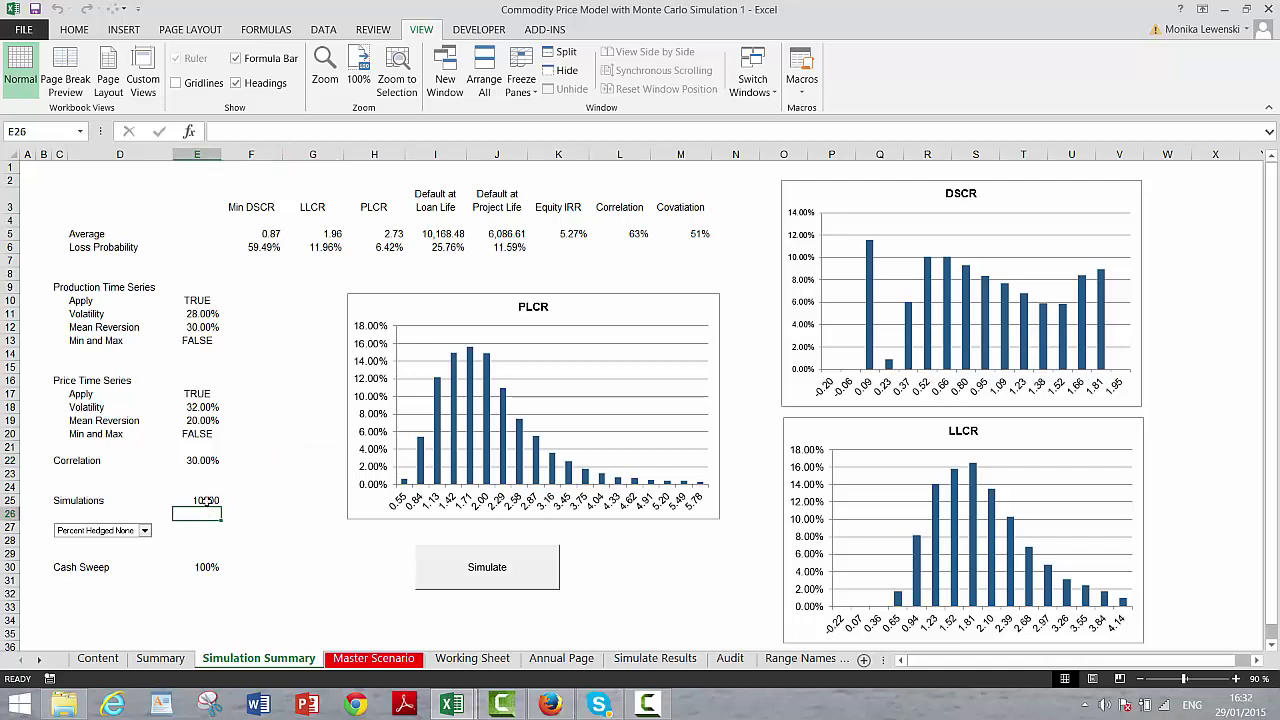
{"action": "left_click", "coordinate": [205, 501]}
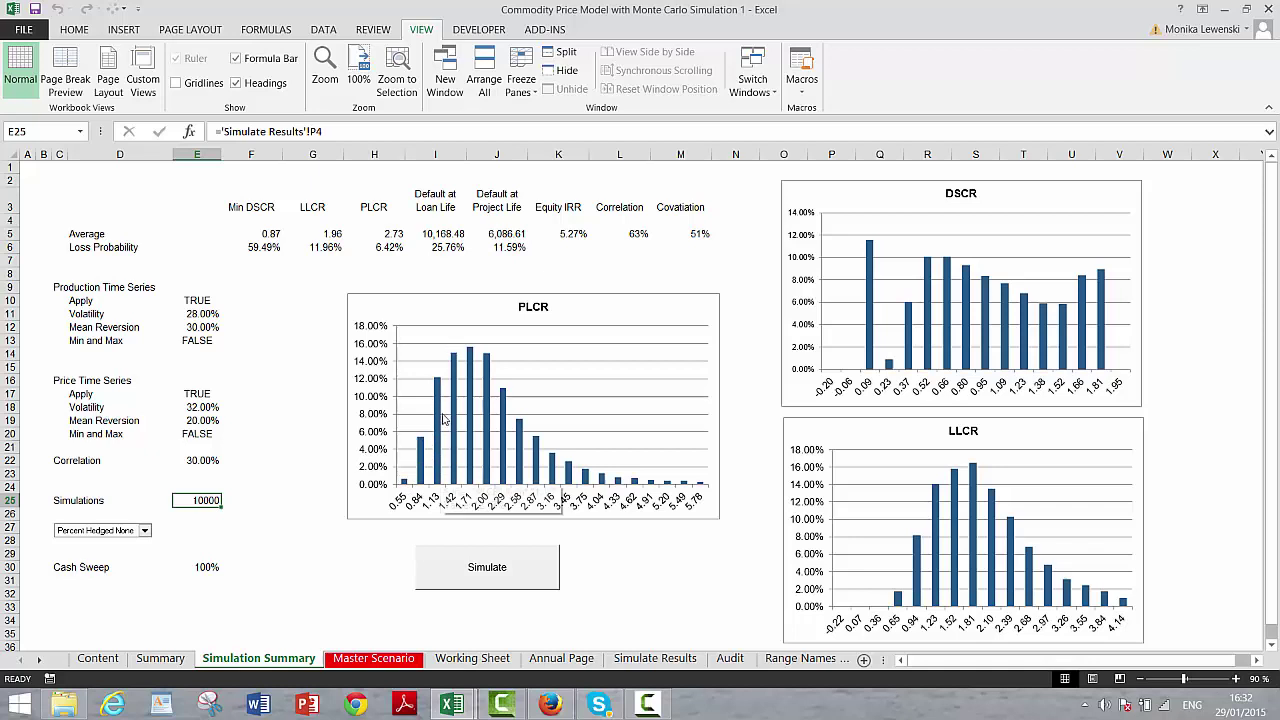
{"action": "left_click", "coordinate": [353, 565]}
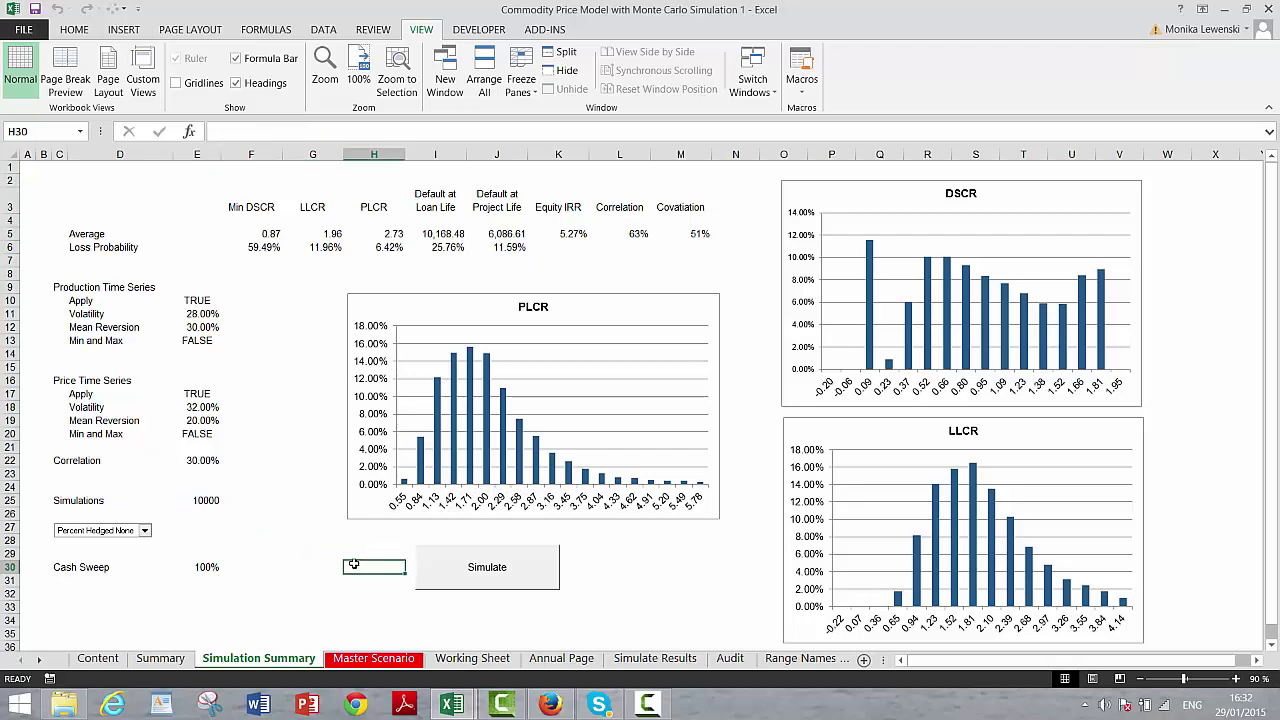
Compare the Summary and Simulation Summary sheets, ending on the Summary sheet
{"action": "left_click", "coordinate": [179, 660]}
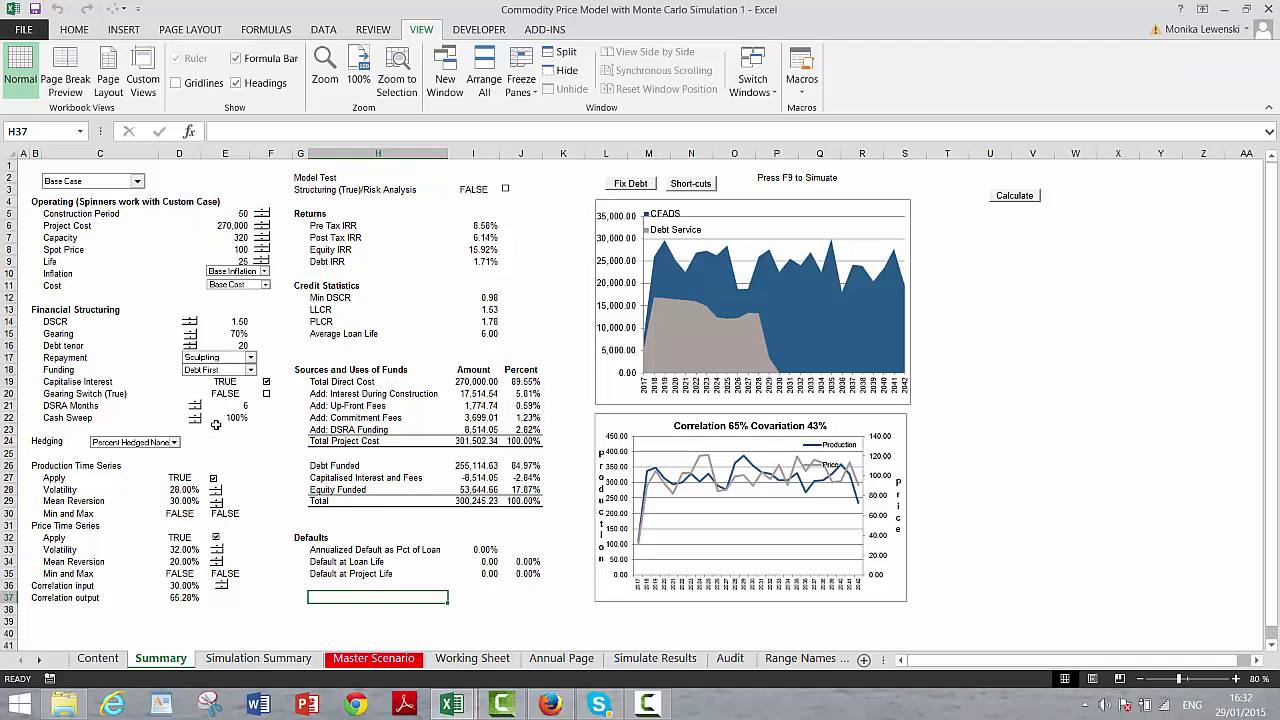
{"action": "left_click", "coordinate": [298, 657]}
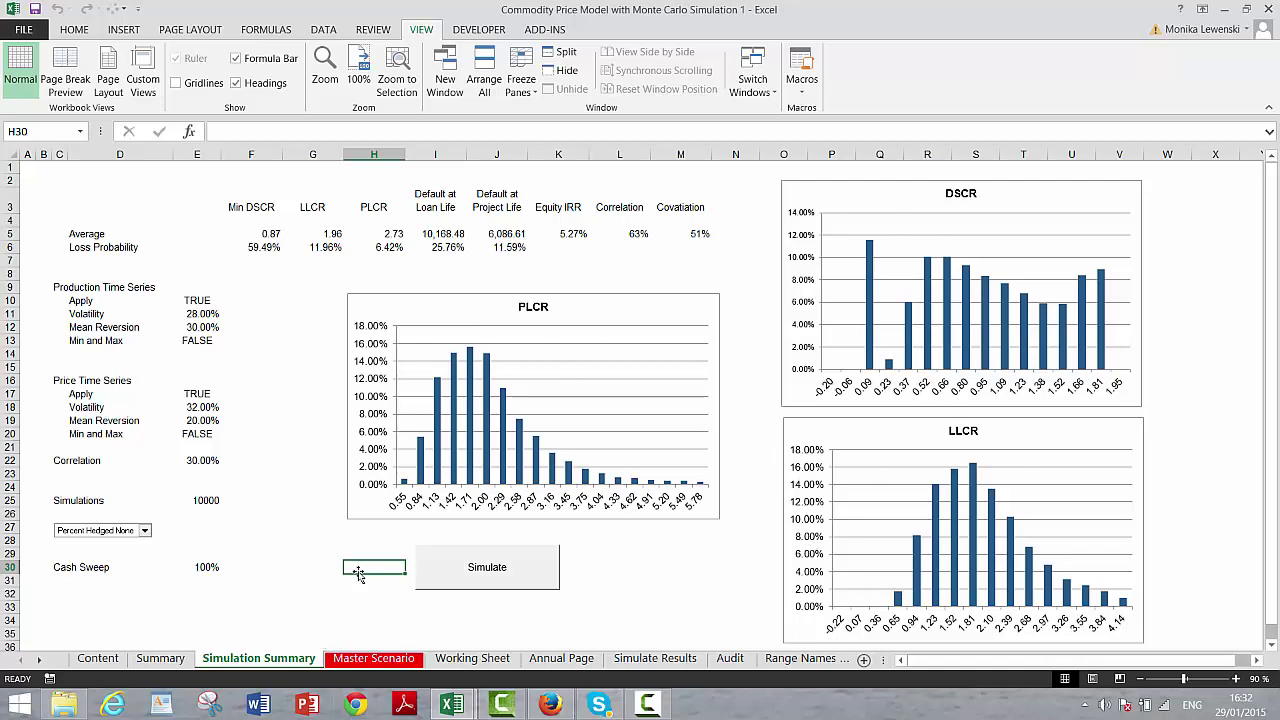
{"action": "left_click", "coordinate": [160, 659]}
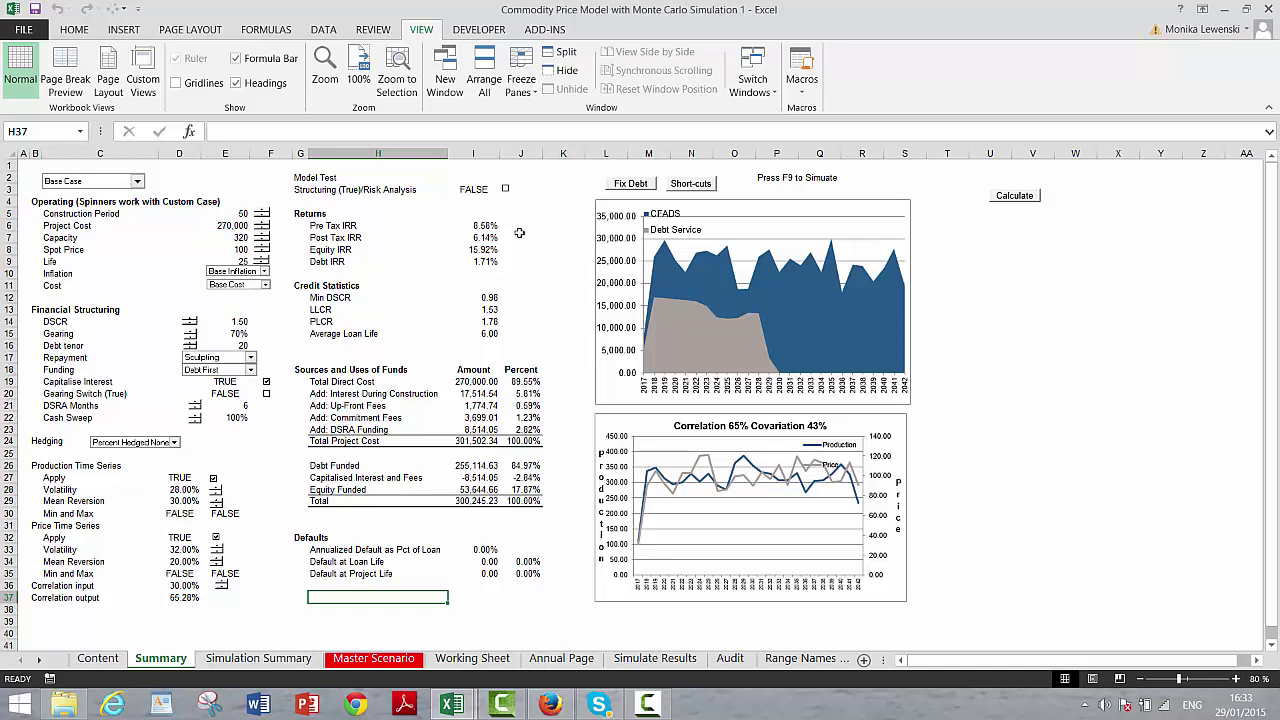
{"action": "left_click", "coordinate": [551, 226]}
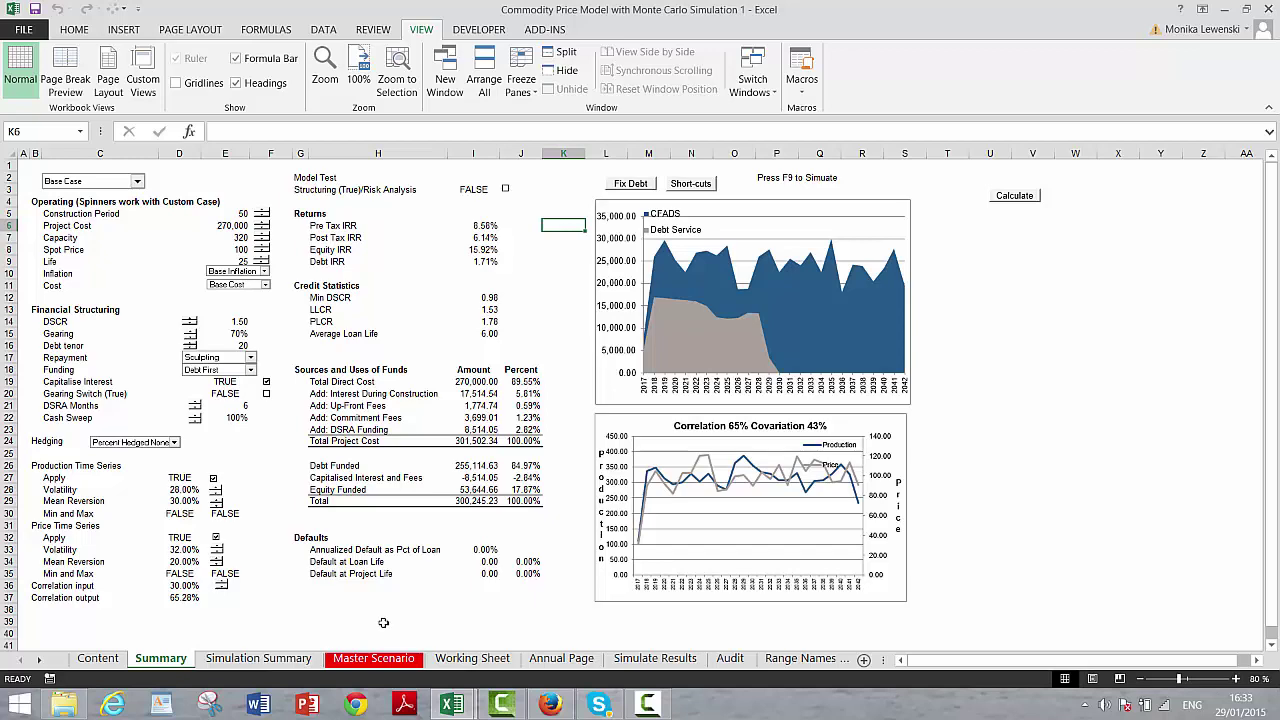
{"action": "left_click", "coordinate": [471, 658]}
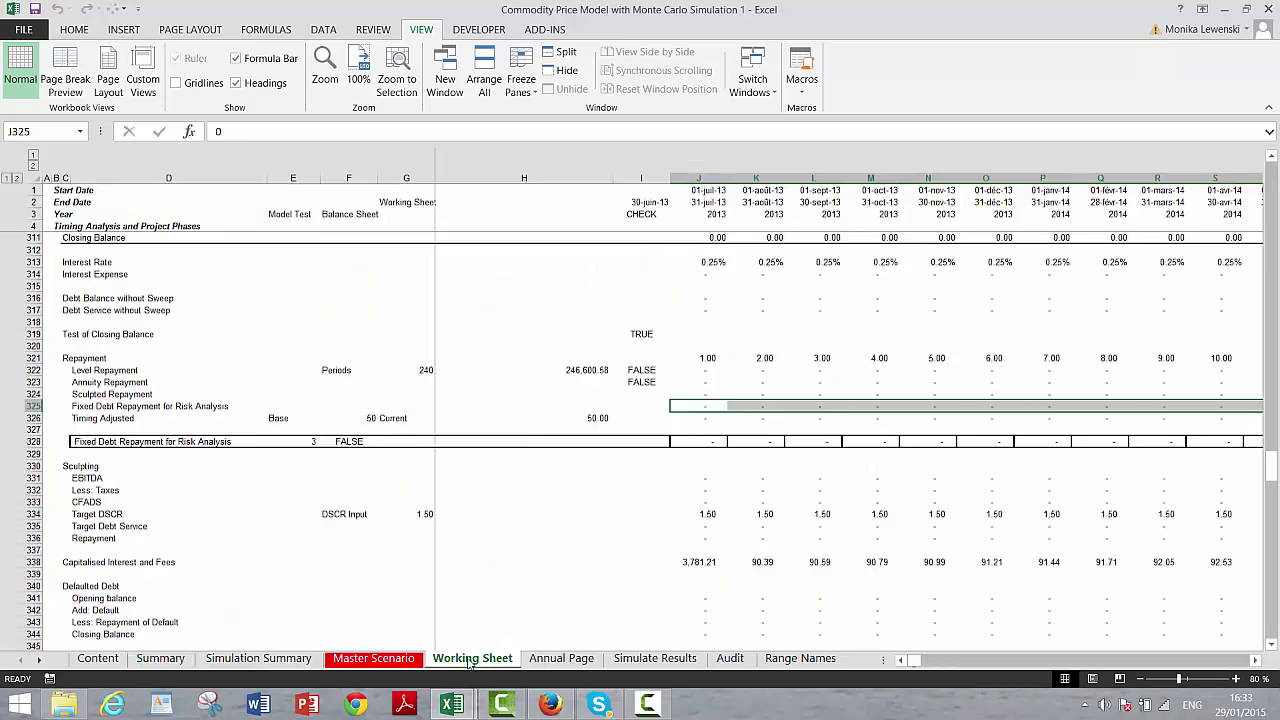
{"action": "left_click", "coordinate": [552, 221]}
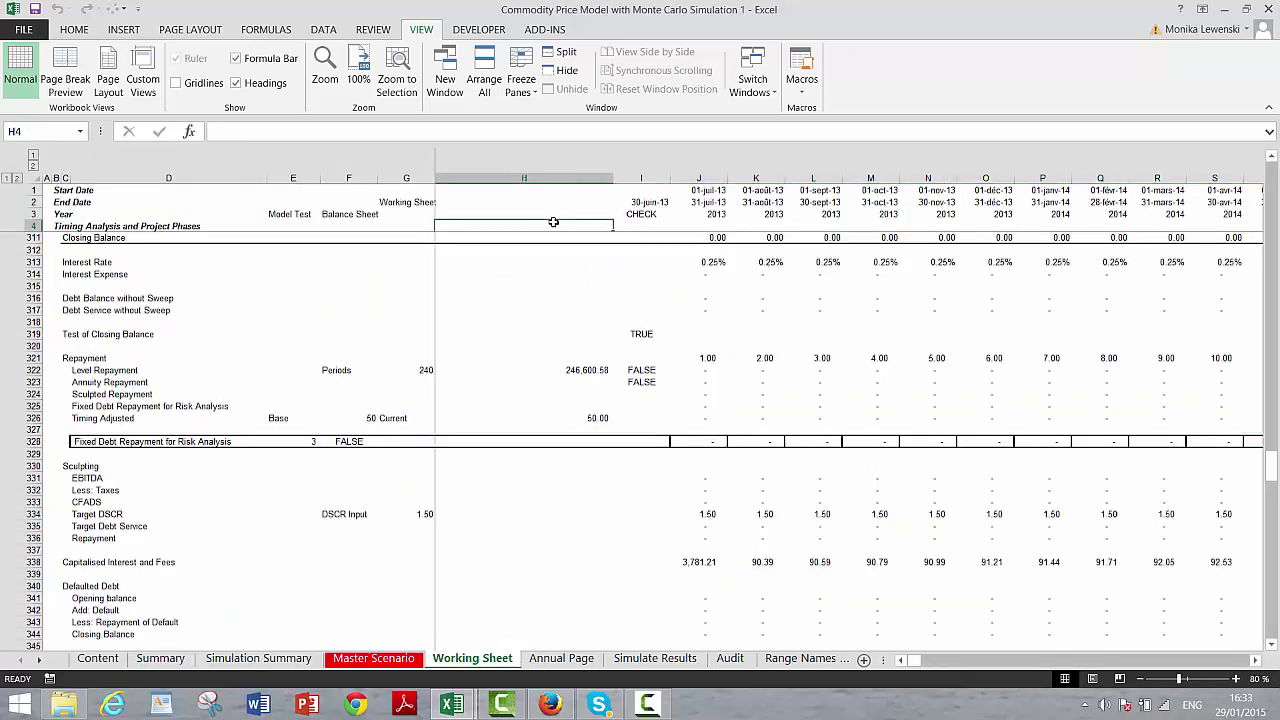
{"action": "key", "text": "Page_Up"}
{"action": "key", "text": "Page_Up"}
{"action": "key", "text": "Page_Up"}
{"action": "key", "text": "Page_Up"}
{"action": "key", "text": "Page_Up"}
{"action": "key", "text": "Page_Up"}
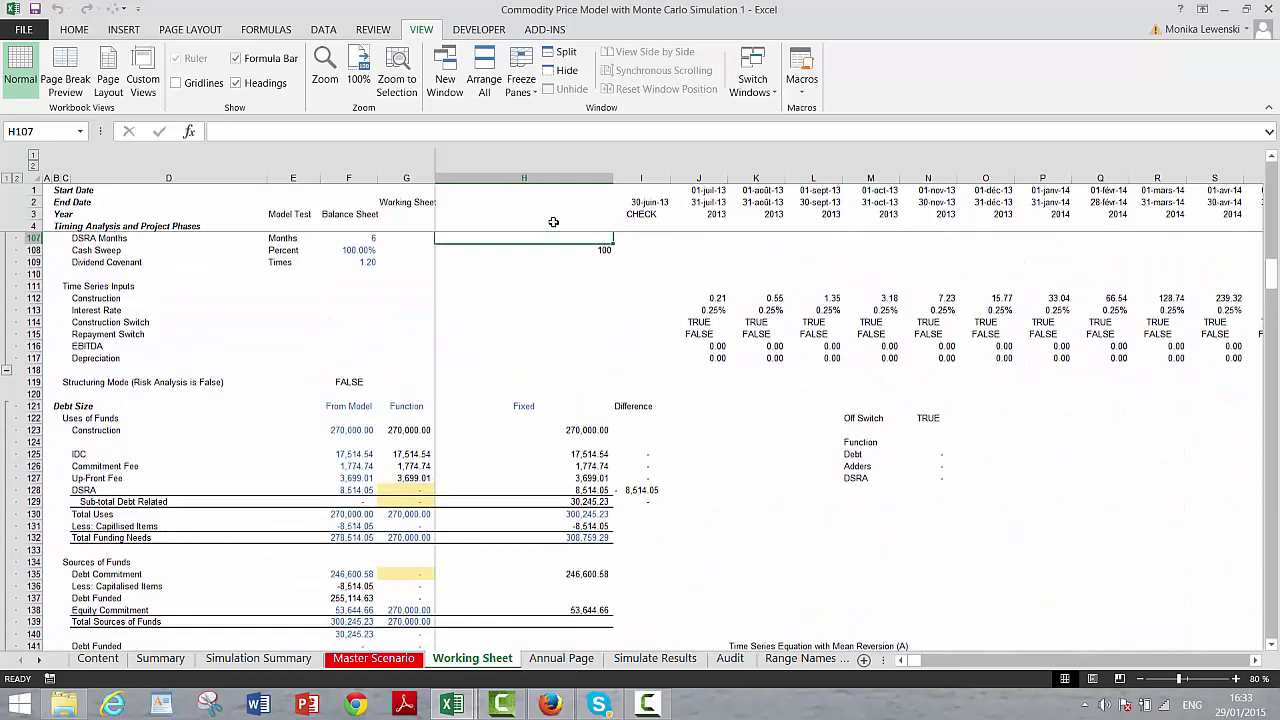
{"action": "key", "text": "Page_Down"}
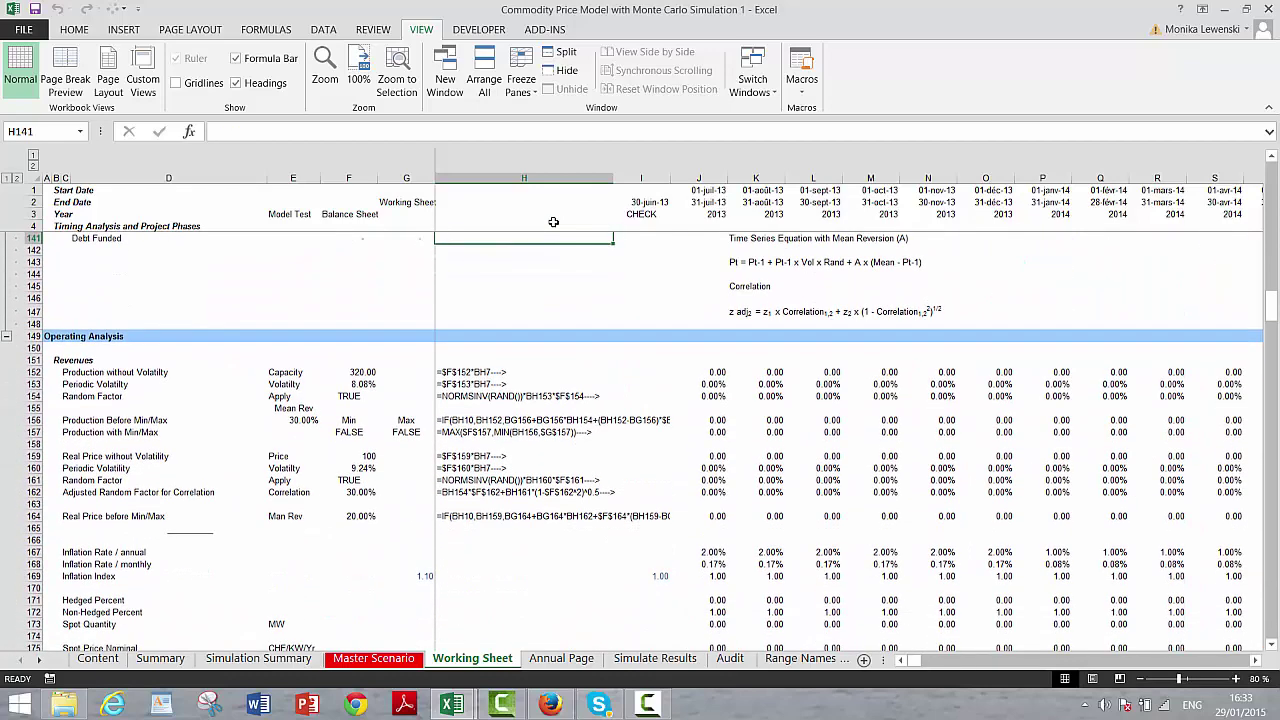
{"action": "key", "text": "Down"}
{"action": "key", "text": "Down"}
{"action": "key", "text": "Down"}
{"action": "key", "text": "Down"}
{"action": "key", "text": "Down"}
{"action": "key", "text": "Down"}
{"action": "key", "text": "Down"}
{"action": "key", "text": "Down"}
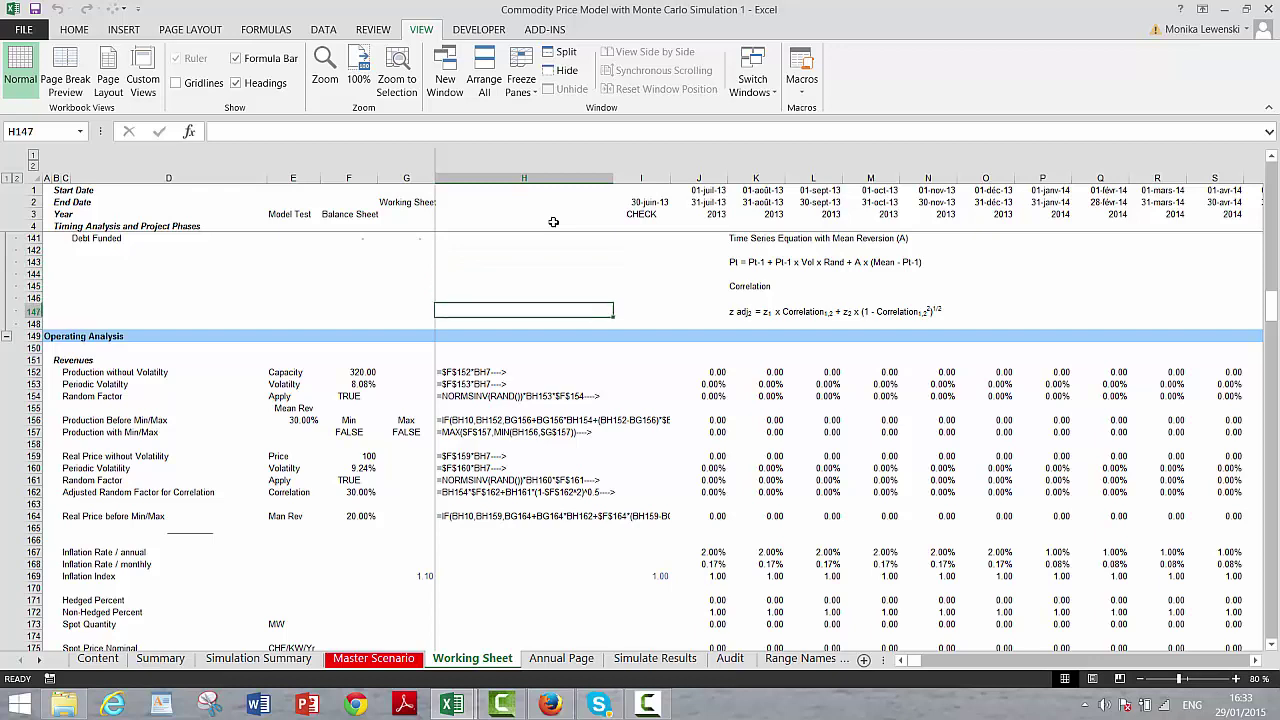
{"action": "key", "text": "Down"}
{"action": "key", "text": "Down"}
{"action": "key", "text": "Down"}
{"action": "key", "text": "Down"}
{"action": "key", "text": "Left"}
{"action": "key", "text": "Left"}
{"action": "key", "text": "Left"}
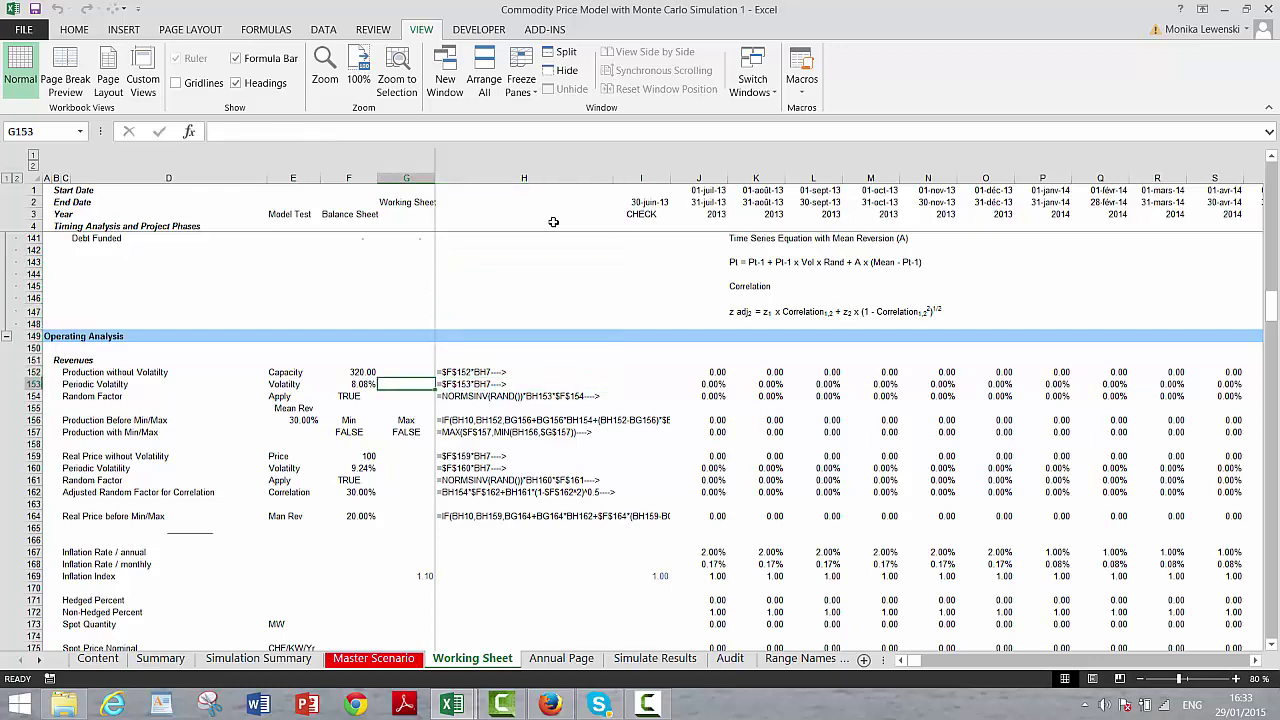
{"action": "key", "text": "Right"}
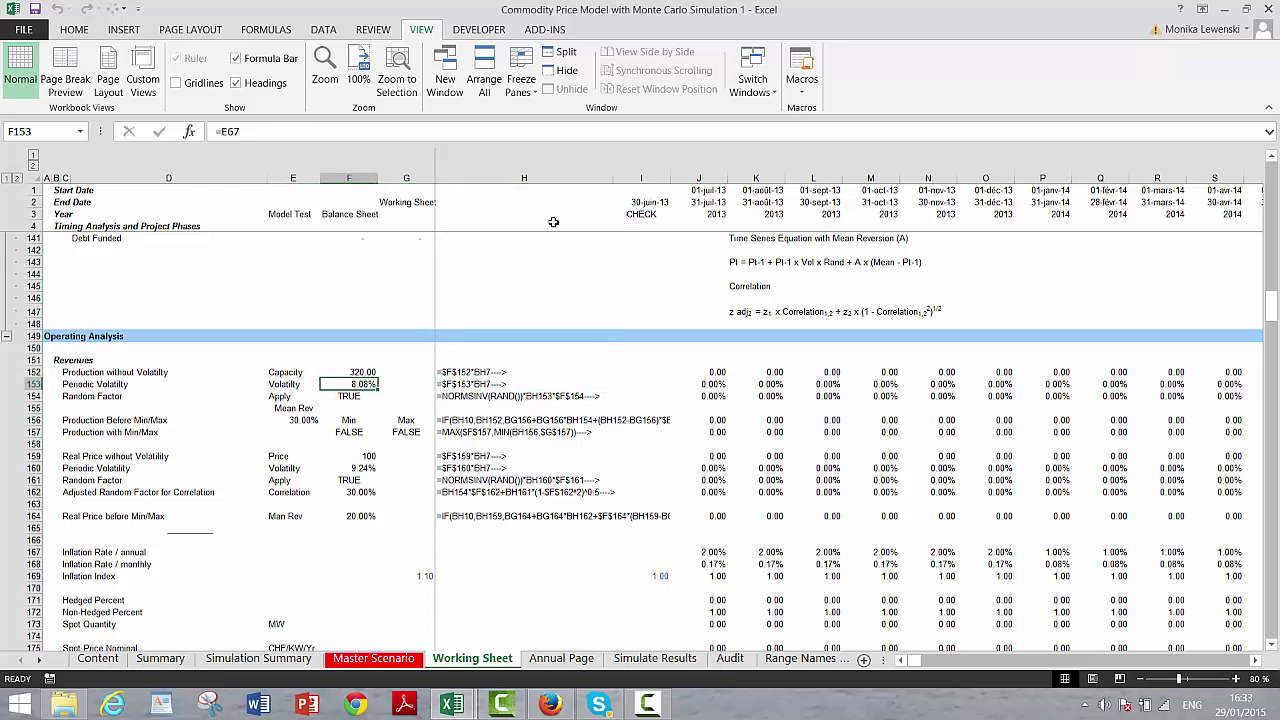
{"action": "key", "text": "Right"}
{"action": "key", "text": "Right"}
{"action": "key", "text": "Right"}
{"action": "key", "text": "Right"}
{"action": "key", "text": "Right"}
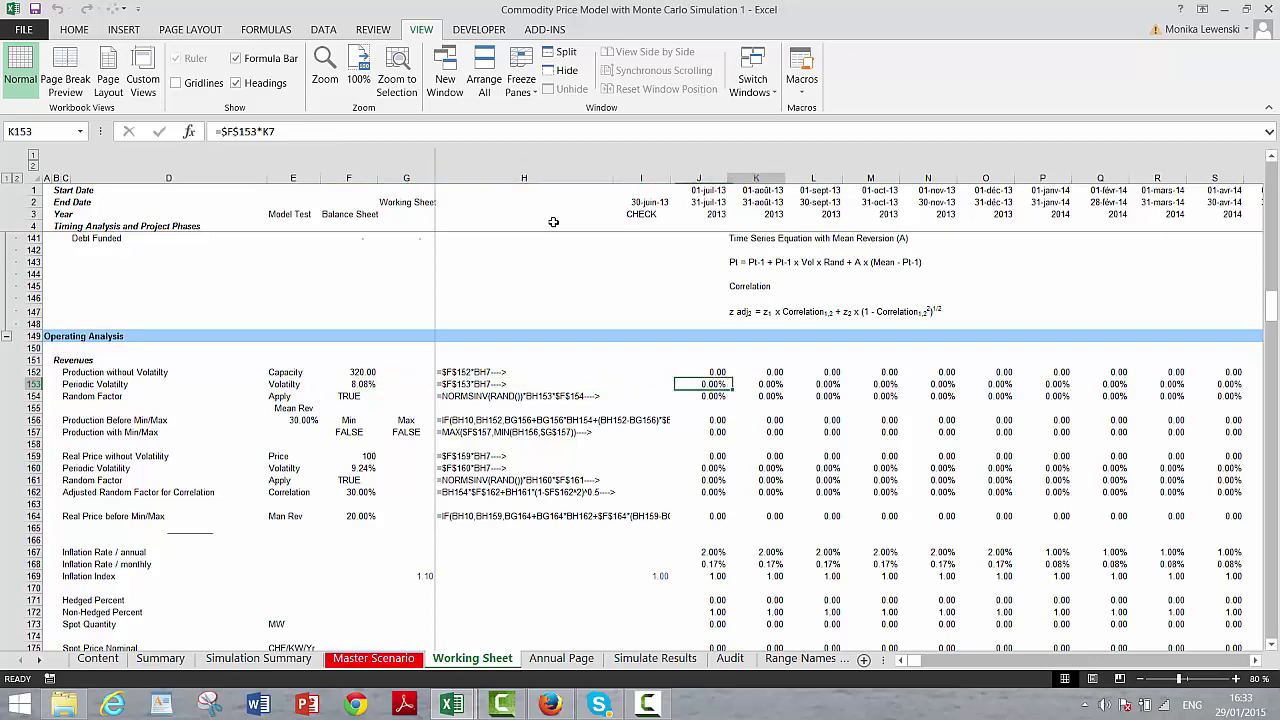
{"action": "key", "text": "Right"}
{"action": "key", "text": "Right"}
{"action": "key", "text": "Right"}
{"action": "key", "text": "Right"}
{"action": "key", "text": "Right"}
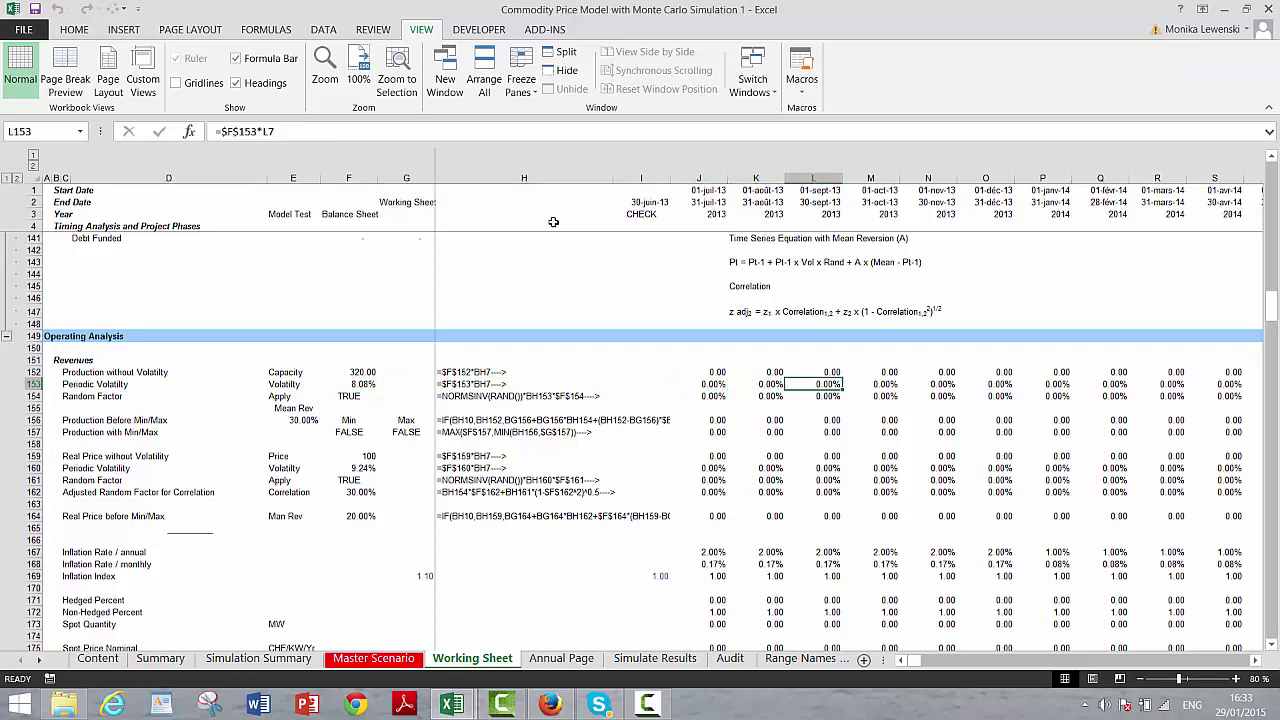
{"action": "key", "text": "Home"}
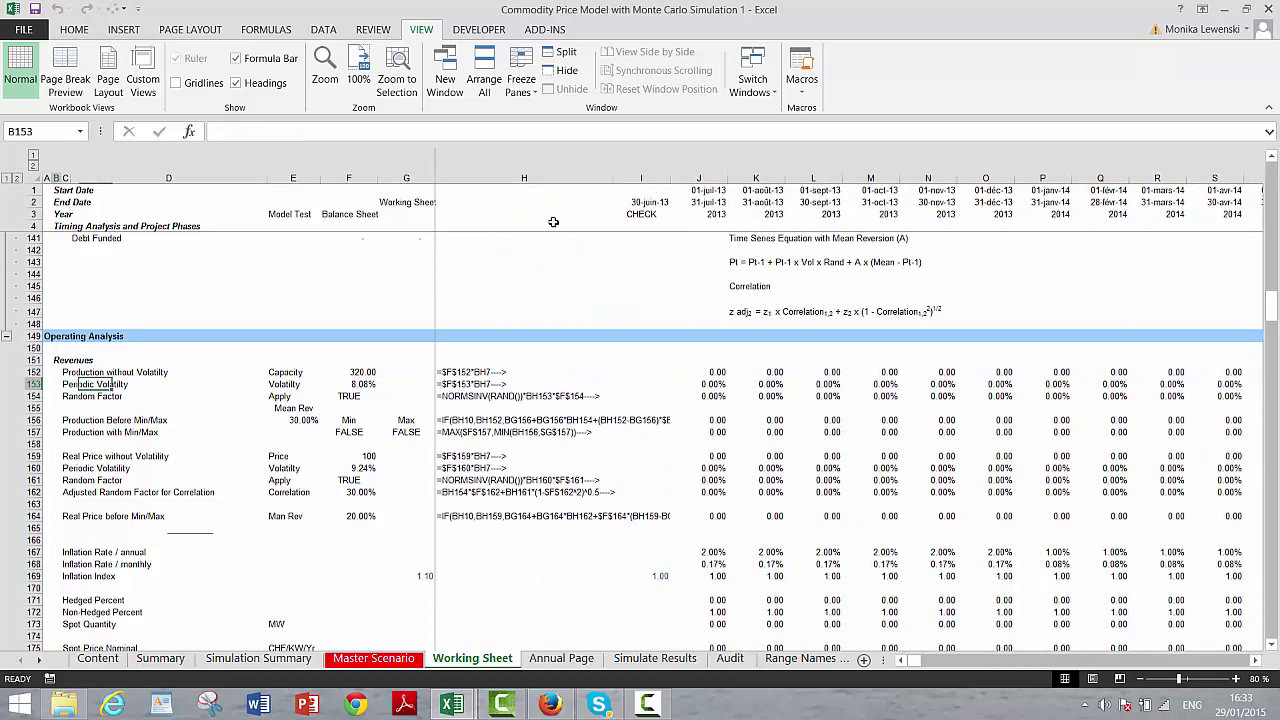
{"action": "key", "text": "Right"}
{"action": "key", "text": "Right"}
{"action": "key", "text": "Right"}
{"action": "key", "text": "Right"}
{"action": "key", "text": "Right"}
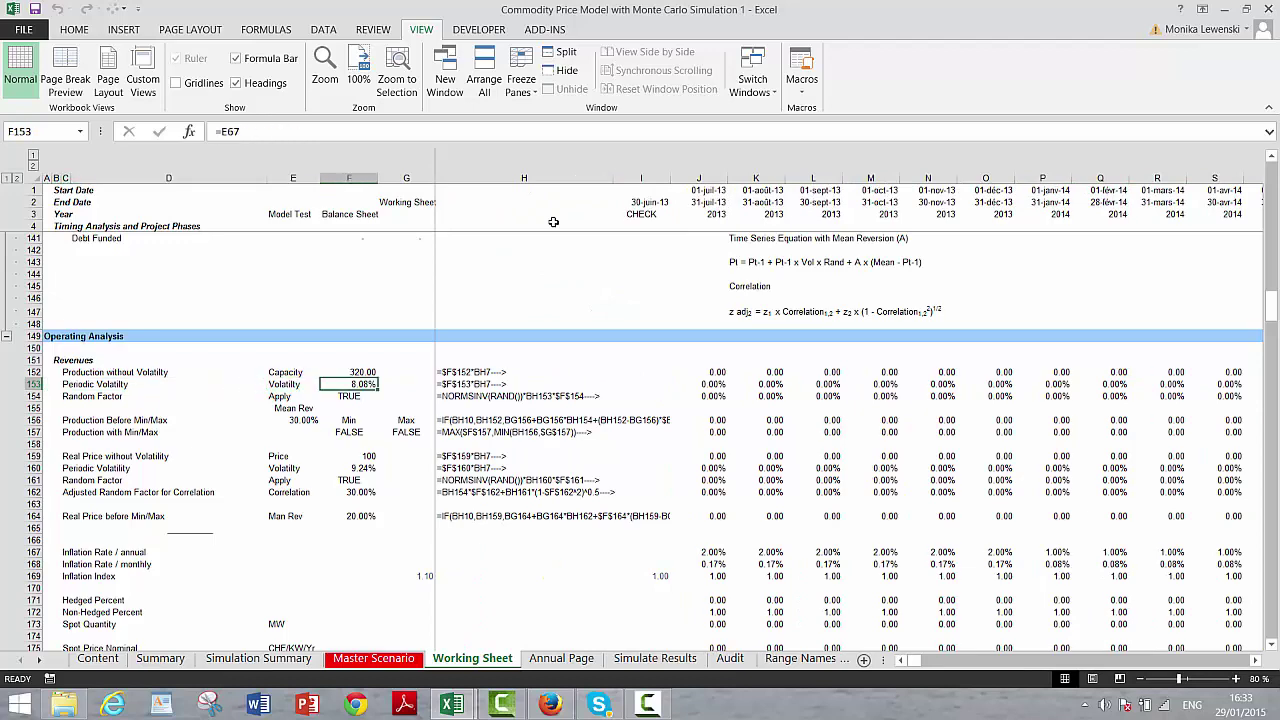
{"action": "key", "text": "Up"}
{"action": "key", "text": "Up"}
{"action": "key", "text": "Up"}
{"action": "key", "text": "Up"}
{"action": "key", "text": "Up"}
{"action": "key", "text": "Up"}
{"action": "key", "text": "Up"}
{"action": "key", "text": "Up"}
{"action": "key", "text": "Up"}
{"action": "key", "text": "Up"}
{"action": "key", "text": "Up"}
{"action": "key", "text": "Up"}
{"action": "key", "text": "Up"}
{"action": "key", "text": "Up"}
{"action": "key", "text": "Up"}
{"action": "key", "text": "Up"}
{"action": "key", "text": "Up"}
{"action": "key", "text": "Up"}
{"action": "key", "text": "Up"}
{"action": "key", "text": "Up"}
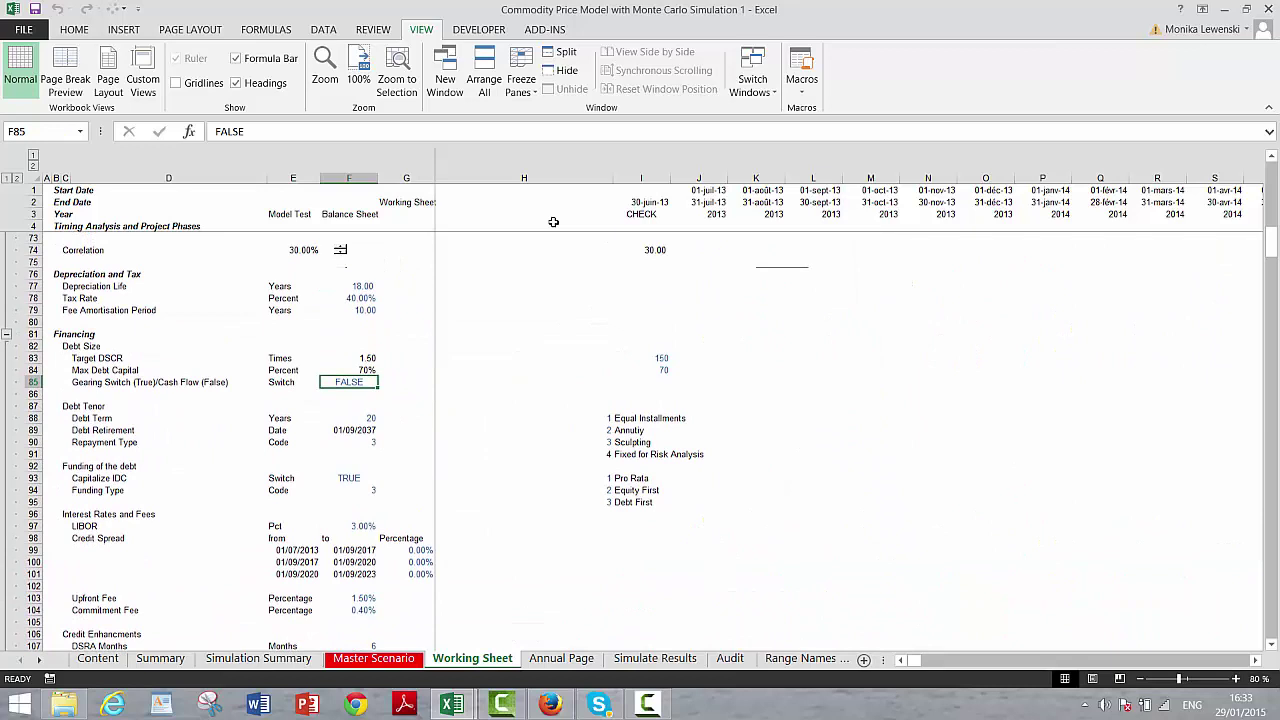
{"action": "key", "text": "Up"}
{"action": "key", "text": "Up"}
{"action": "key", "text": "Up"}
{"action": "key", "text": "Up"}
{"action": "key", "text": "Up"}
{"action": "key", "text": "Up"}
{"action": "key", "text": "Up"}
{"action": "key", "text": "Up"}
{"action": "key", "text": "Up"}
{"action": "key", "text": "Up"}
{"action": "key", "text": "Up"}
{"action": "key", "text": "Up"}
{"action": "key", "text": "Up"}
{"action": "key", "text": "Up"}
{"action": "key", "text": "Up"}
{"action": "key", "text": "Up"}
{"action": "key", "text": "Up"}
{"action": "key", "text": "Up"}
{"action": "key", "text": "Up"}
{"action": "key", "text": "Up"}
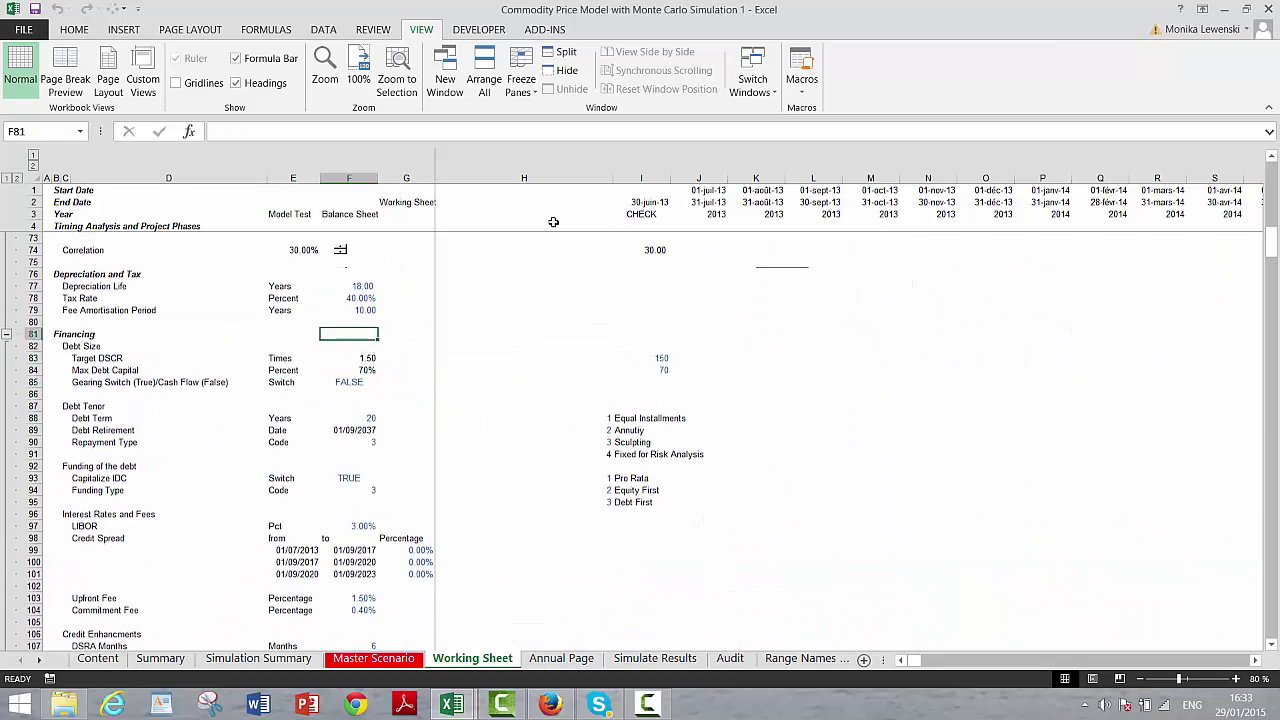
{"action": "key", "text": "Up"}
{"action": "key", "text": "Down"}
{"action": "key", "text": "Down"}
{"action": "key", "text": "Down"}
{"action": "key", "text": "Down"}
{"action": "key", "text": "Down"}
{"action": "key", "text": "Down"}
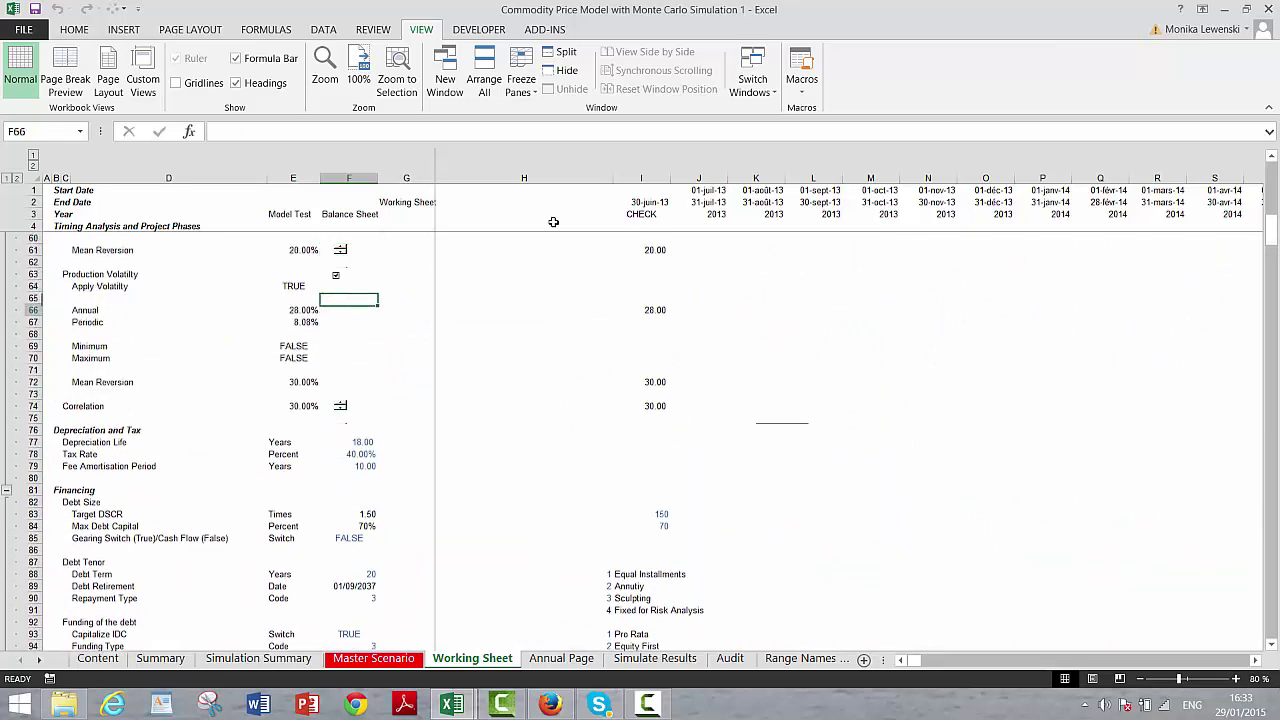
{"action": "key", "text": "Left"}
{"action": "key", "text": "Up"}
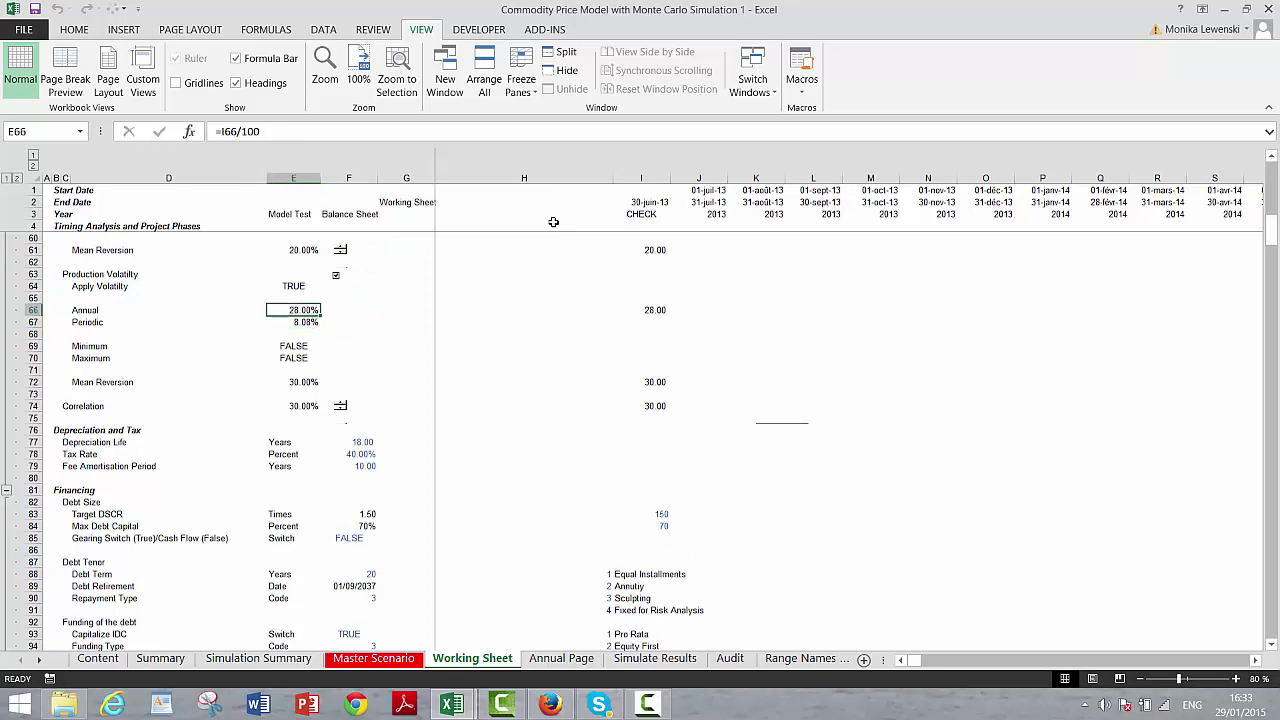
{"action": "key", "text": "Down"}
{"action": "key", "text": "Up"}
{"action": "key", "text": "Up"}
{"action": "key", "text": "Down"}
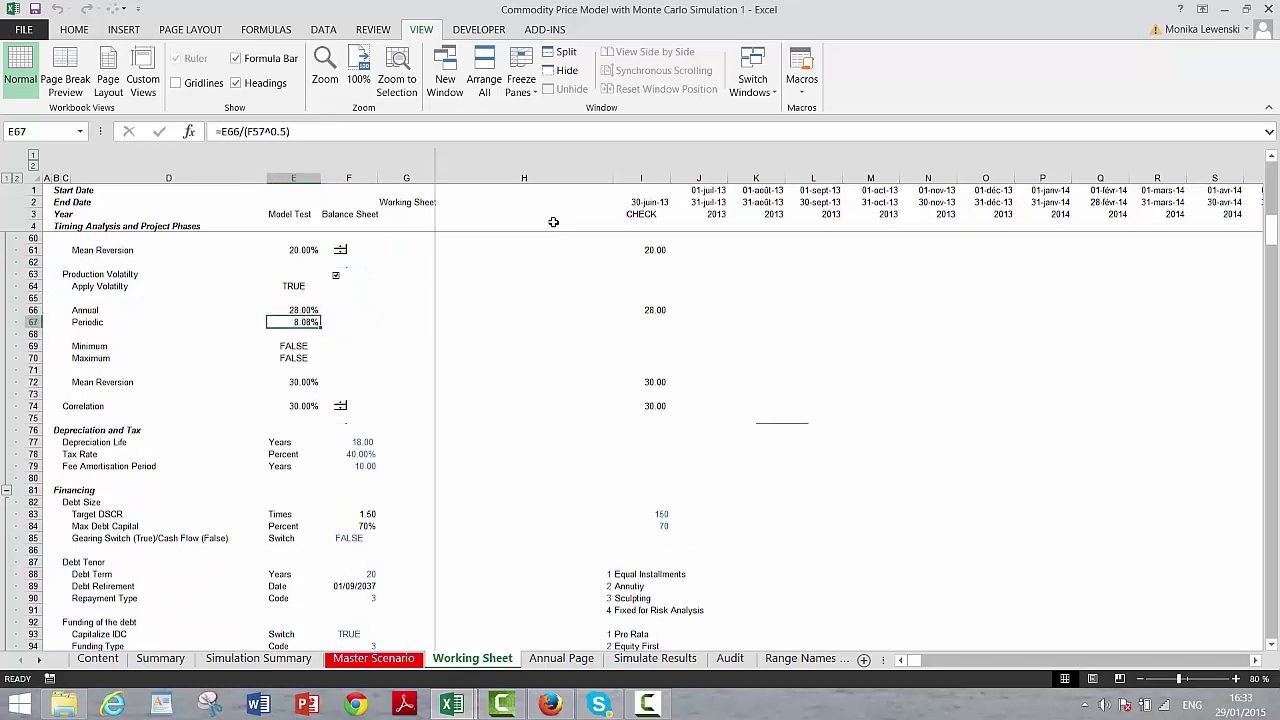
{"action": "key", "text": "Up"}
{"action": "key", "text": "Down"}
{"action": "key", "text": "Down"}
{"action": "key", "text": "Page_Down"}
{"action": "key", "text": "Page_Down"}
{"action": "key", "text": "Page_Down"}
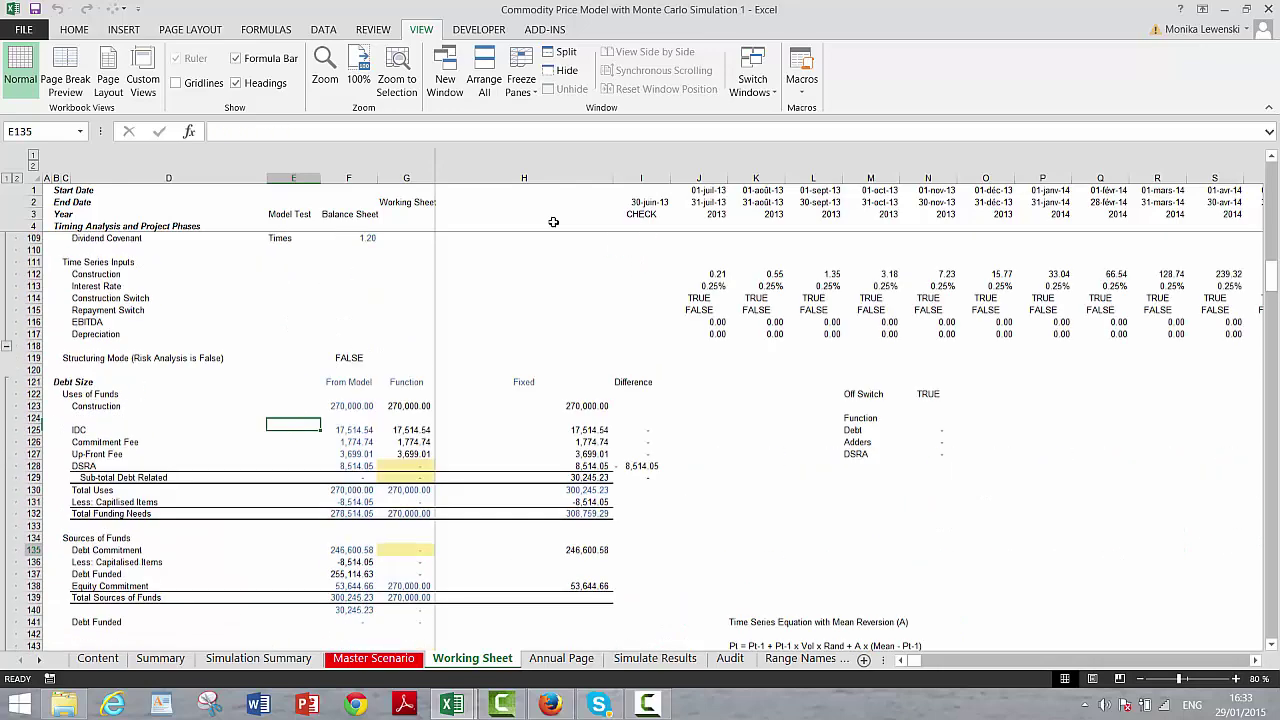
{"action": "key", "text": "Page_Up"}
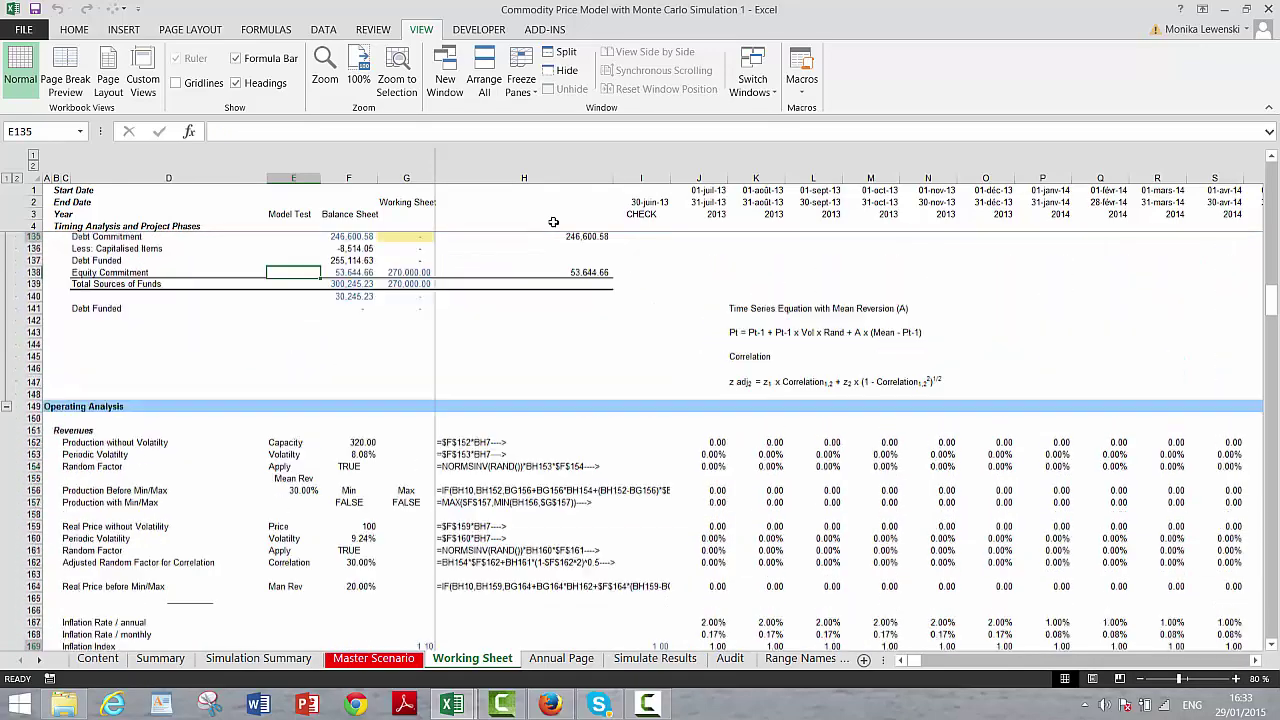
{"action": "key", "text": "Down"}
{"action": "key", "text": "Down"}
{"action": "key", "text": "Down"}
{"action": "key", "text": "Down"}
{"action": "key", "text": "Down"}
{"action": "key", "text": "Down"}
{"action": "key", "text": "Down"}
{"action": "key", "text": "Down"}
{"action": "key", "text": "Down"}
{"action": "key", "text": "Down"}
{"action": "key", "text": "Down"}
{"action": "key", "text": "Down"}
{"action": "key", "text": "Down"}
{"action": "key", "text": "Down"}
{"action": "key", "text": "Down"}
{"action": "key", "text": "Down"}
{"action": "key", "text": "Down"}
{"action": "key", "text": "Down"}
{"action": "key", "text": "Down"}
{"action": "key", "text": "Down"}
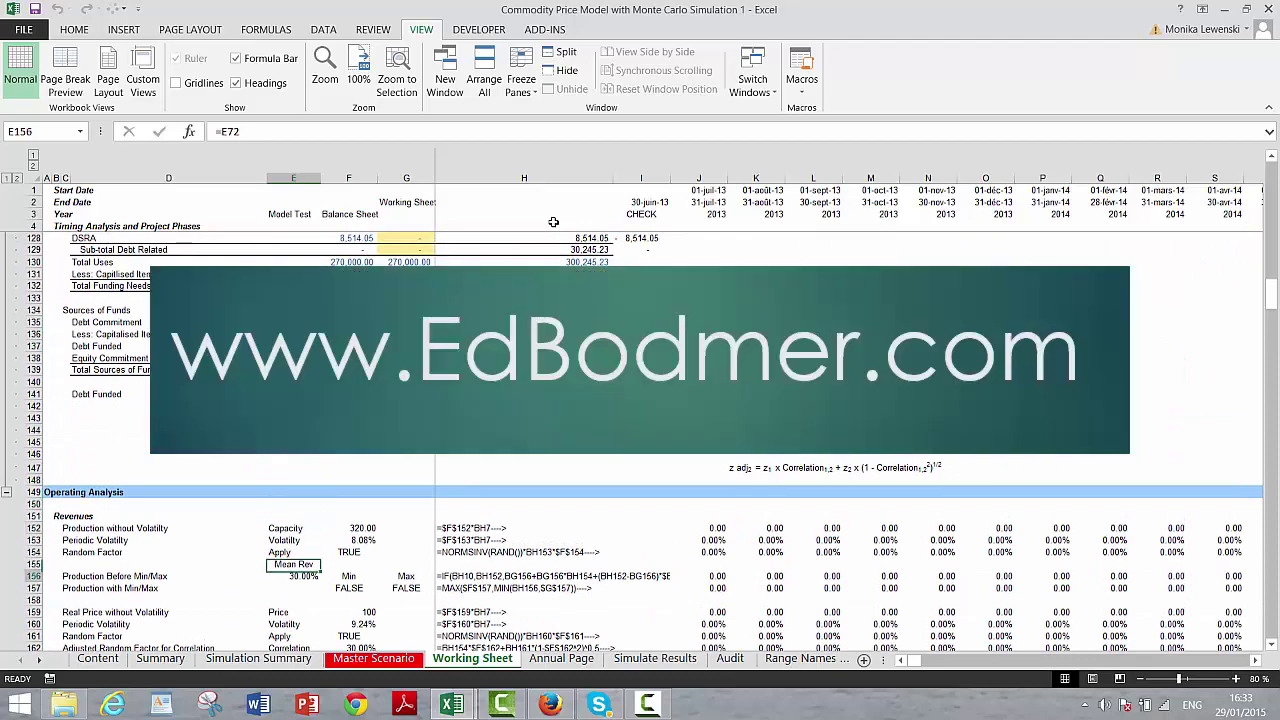
{"action": "key", "text": "Up"}
{"action": "key", "text": "Up"}
{"action": "key", "text": "Up"}
{"action": "key", "text": "Up"}
{"action": "key", "text": "Up"}
{"action": "key", "text": "Up"}
{"action": "key", "text": "Up"}
{"action": "key", "text": "Up"}
{"action": "key", "text": "Up"}
{"action": "key", "text": "Up"}
{"action": "key", "text": "Up"}
{"action": "key", "text": "Up"}
{"action": "key", "text": "Up"}
{"action": "key", "text": "Up"}
{"action": "key", "text": "Up"}
{"action": "key", "text": "Up"}
{"action": "key", "text": "Up"}
{"action": "key", "text": "Up"}
{"action": "key", "text": "Up"}
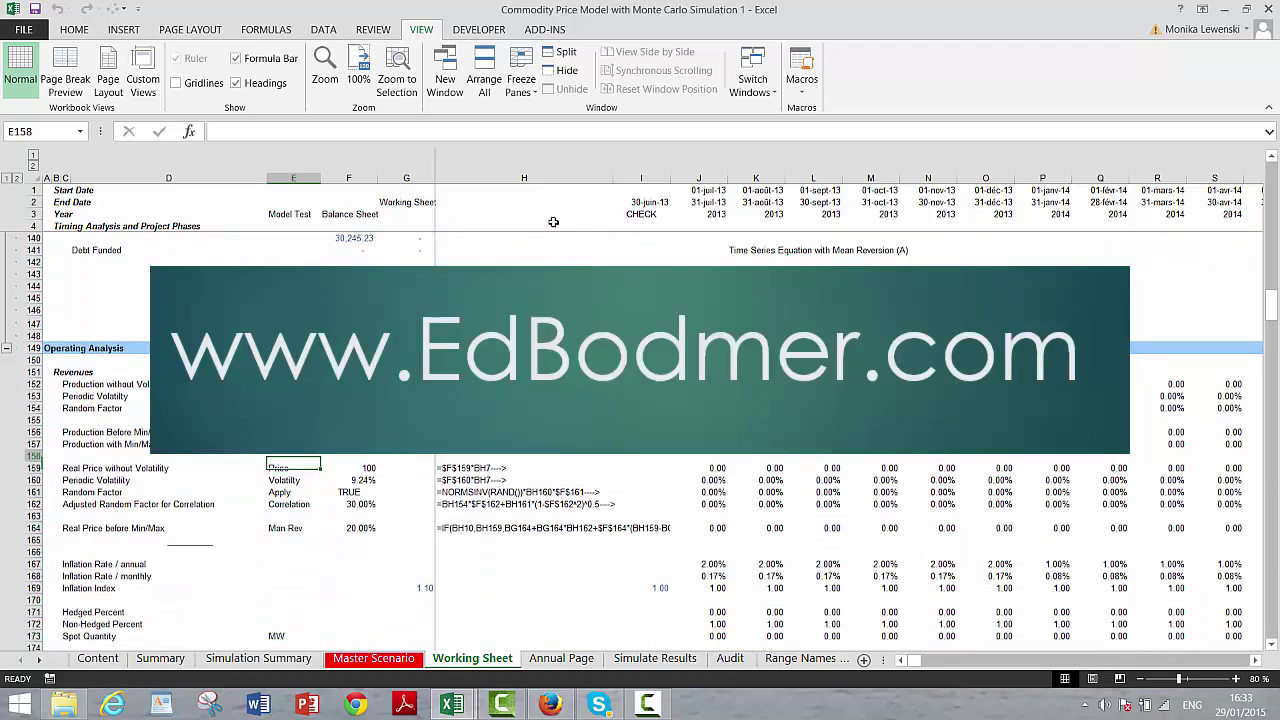
{"action": "key", "text": "Right"}
{"action": "key", "text": "Down"}
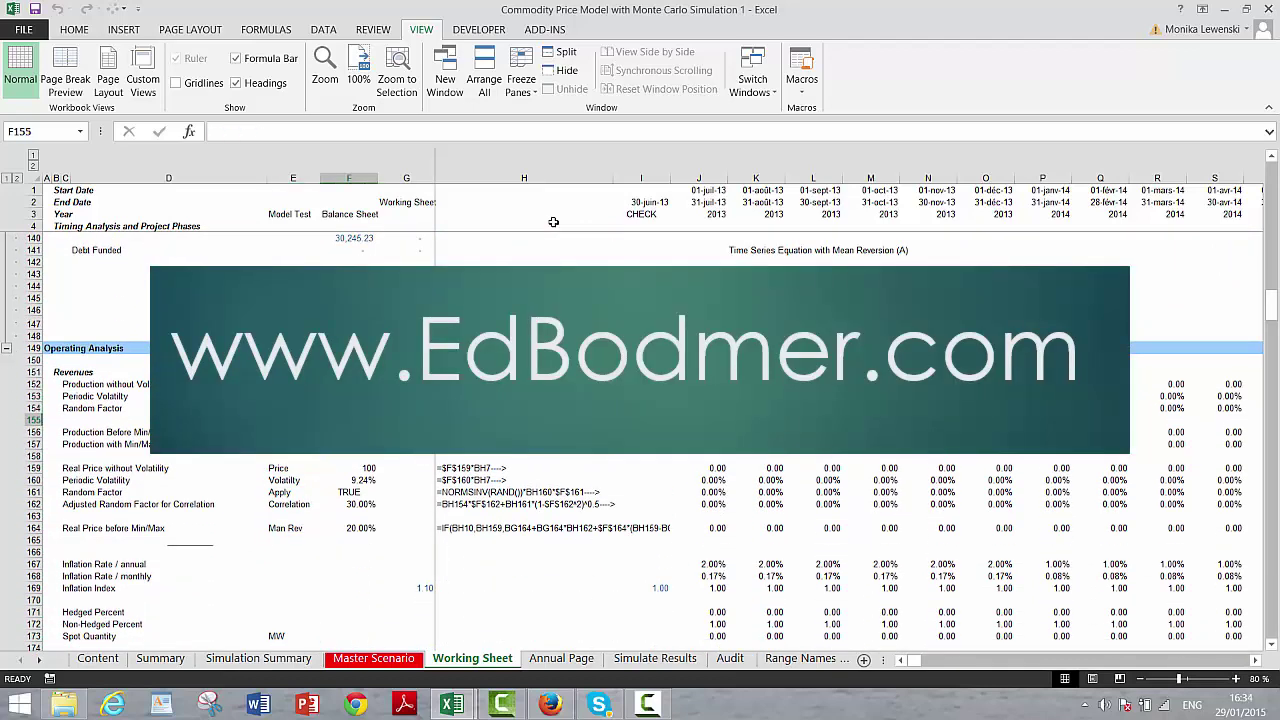
{"action": "key", "text": "Left"}
{"action": "key", "text": "Right"}
{"action": "key", "text": "Right"}
{"action": "key", "text": "Right"}
{"action": "key", "text": "Right"}
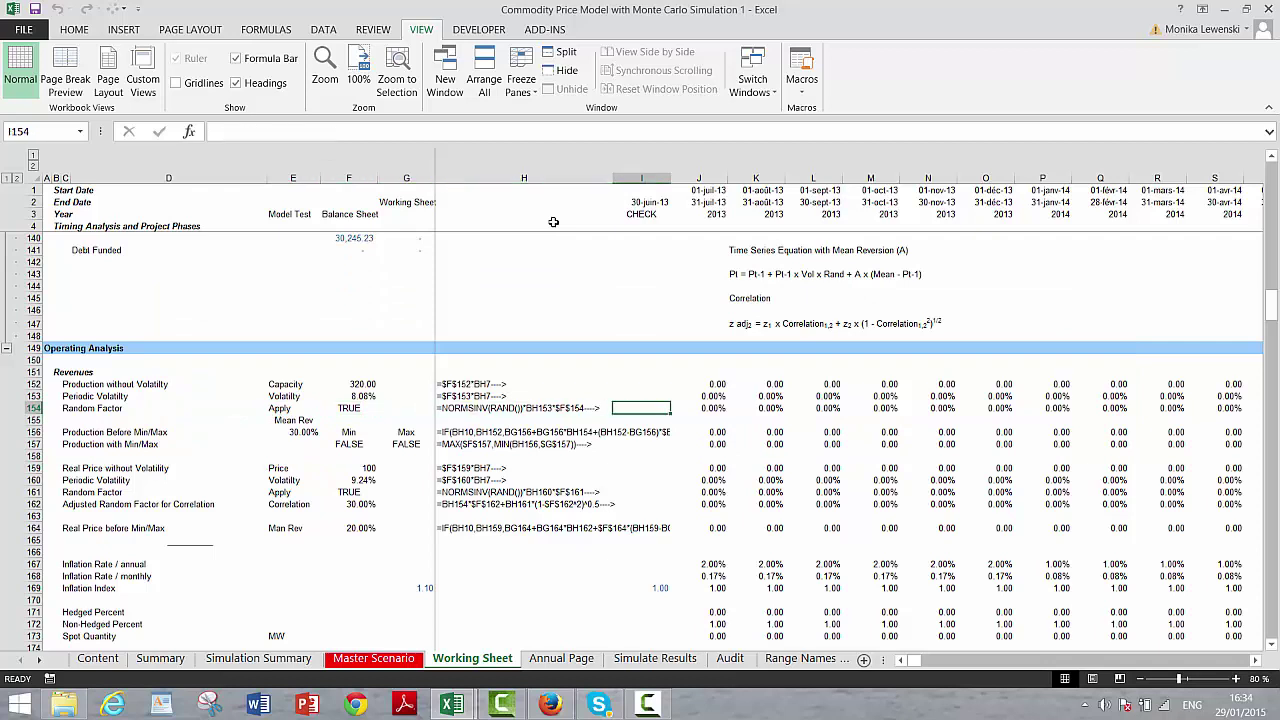
{"action": "key", "text": "Left"}
{"action": "key", "text": "Right"}
{"action": "key", "text": "Right"}
{"action": "key", "text": "Left"}
{"action": "key", "text": "Left"}
{"action": "key", "text": "Left"}
{"action": "key", "text": "Left"}
{"action": "key", "text": "Left"}
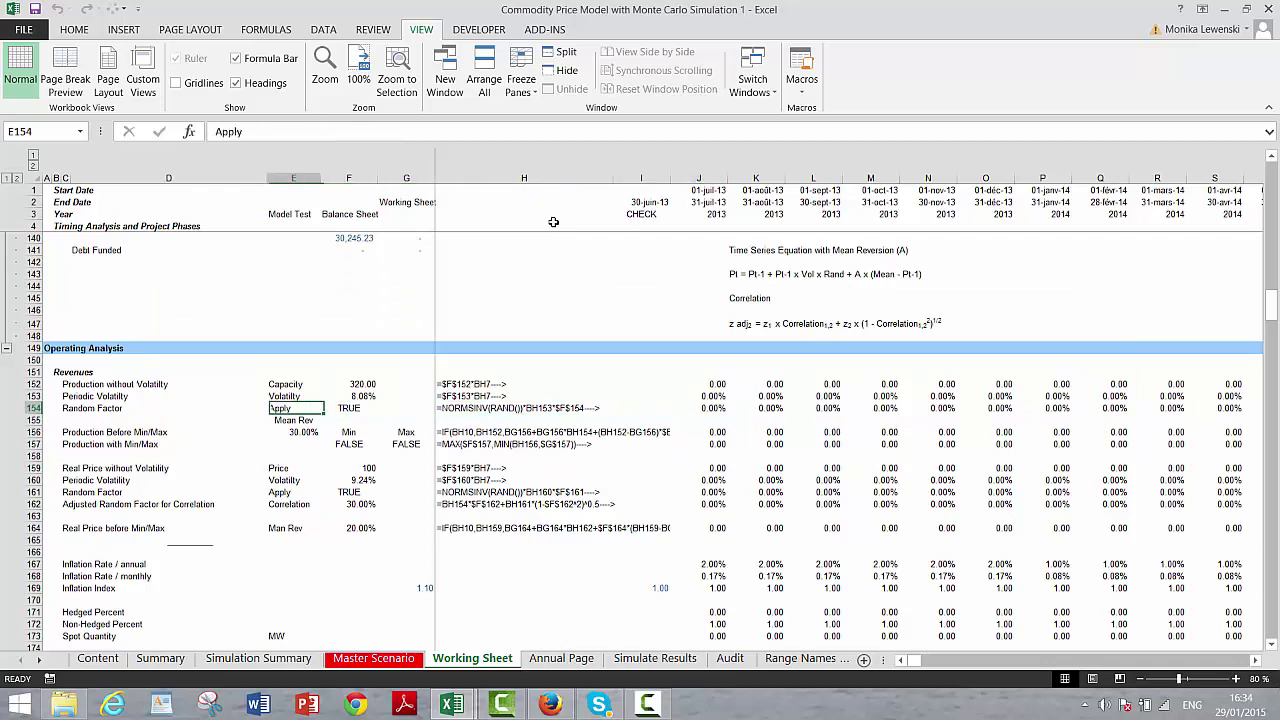
{"action": "key", "text": "Right"}
{"action": "key", "text": "Right"}
{"action": "key", "text": "Right"}
{"action": "key", "text": "Right"}
{"action": "key", "text": "Right"}
{"action": "key", "text": "Right"}
{"action": "key", "text": "Right"}
{"action": "key", "text": "Left"}
{"action": "key", "text": "Left"}
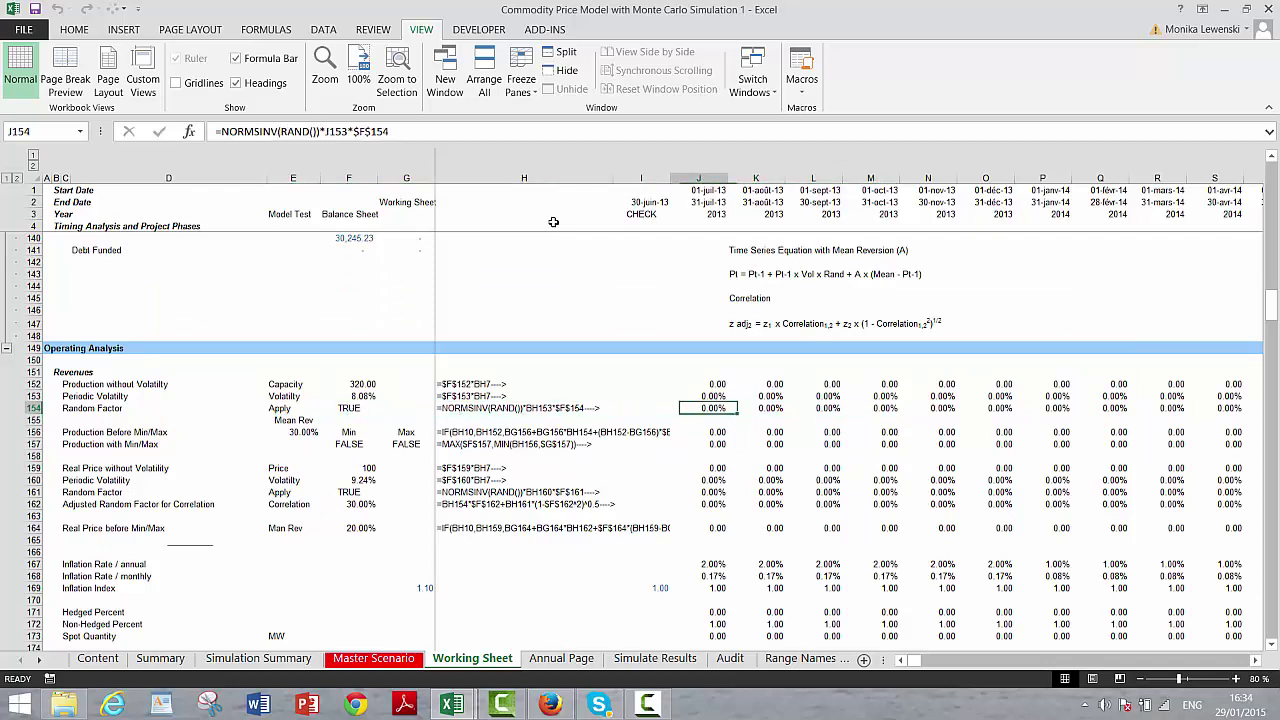
{"action": "key", "text": "Down"}
{"action": "key", "text": "Down"}
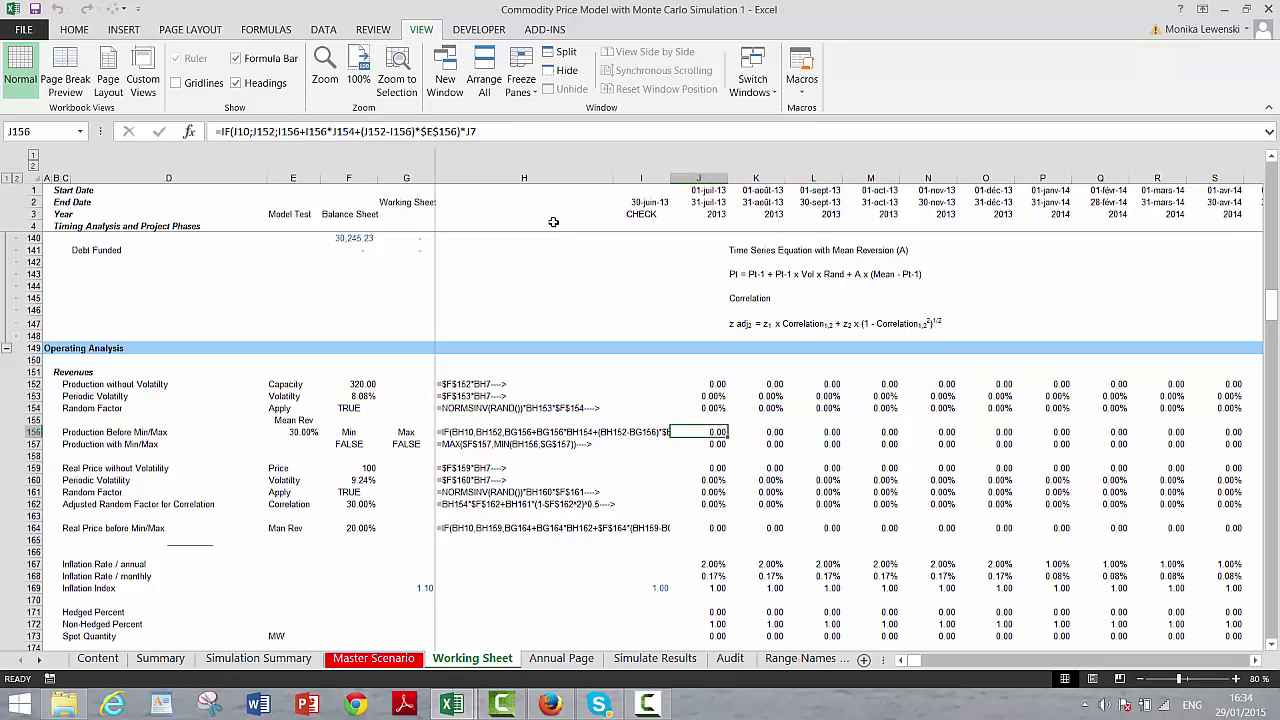
{"action": "key", "text": "Down"}
{"action": "key", "text": "Up"}
{"action": "key", "text": "Up"}
{"action": "key", "text": "Up"}
{"action": "key", "text": "Up"}
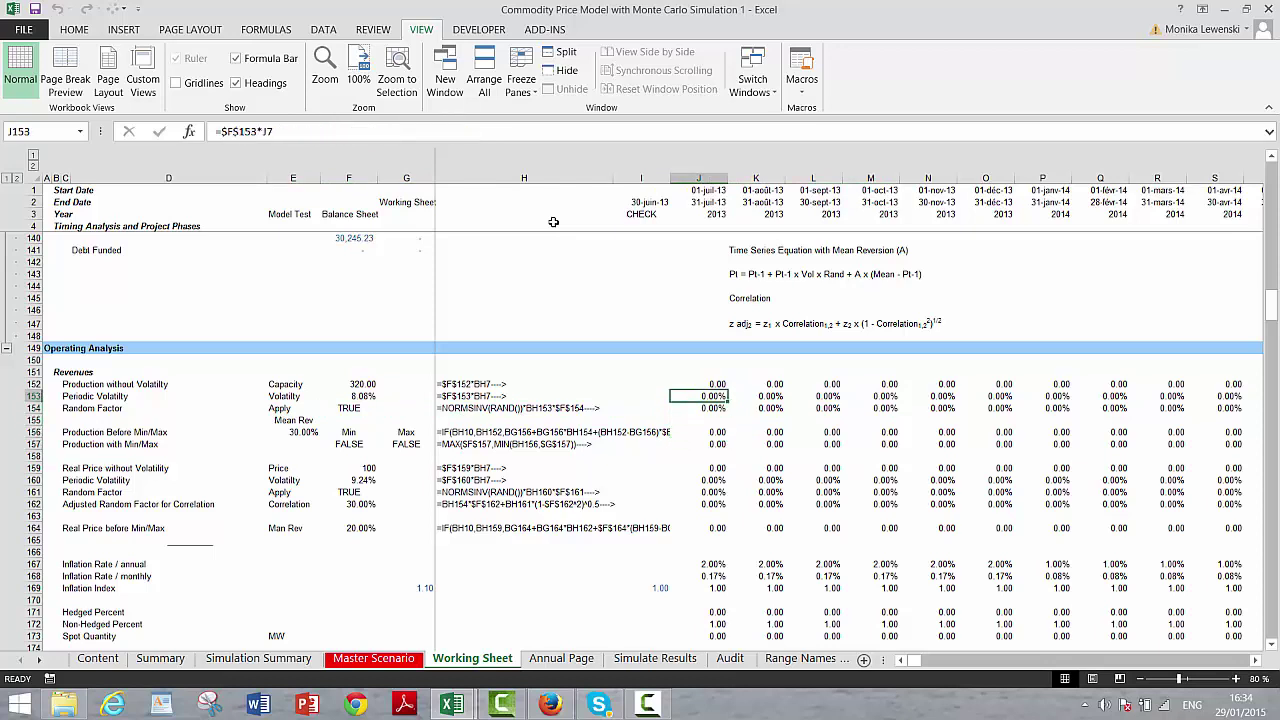
{"action": "key", "text": "Down"}
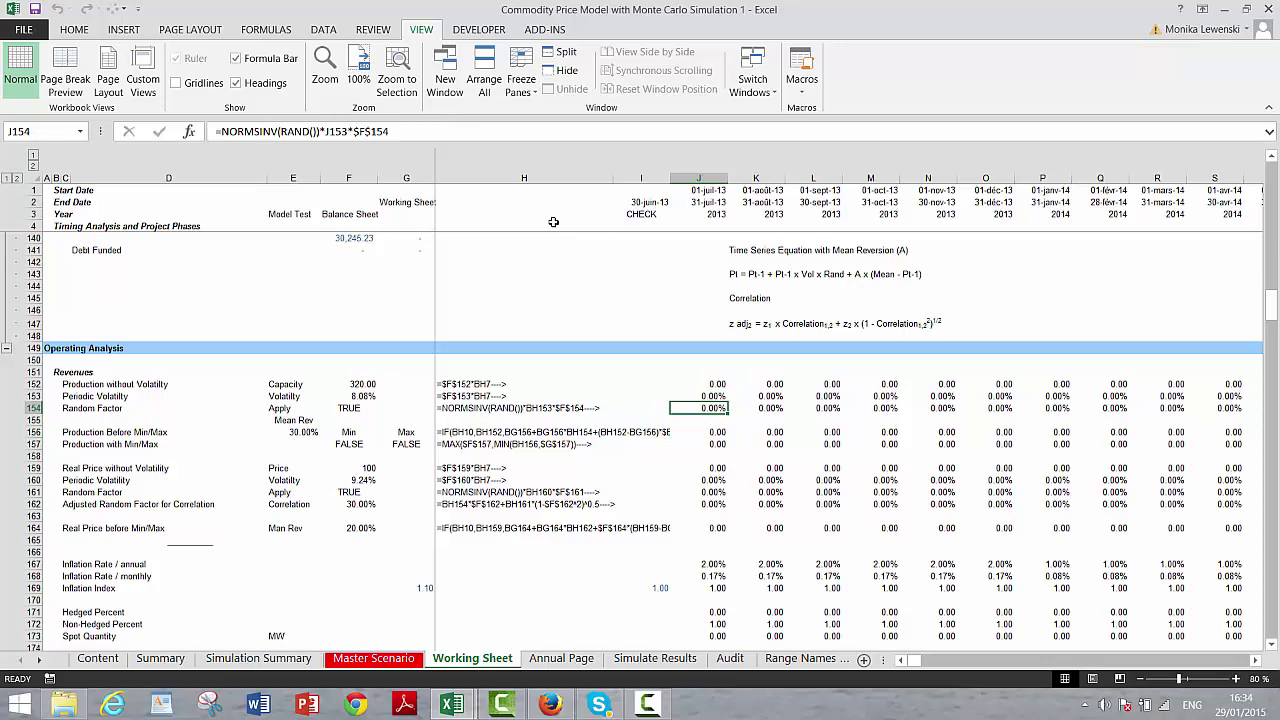
{"action": "key", "text": "Down"}
{"action": "key", "text": "Down"}
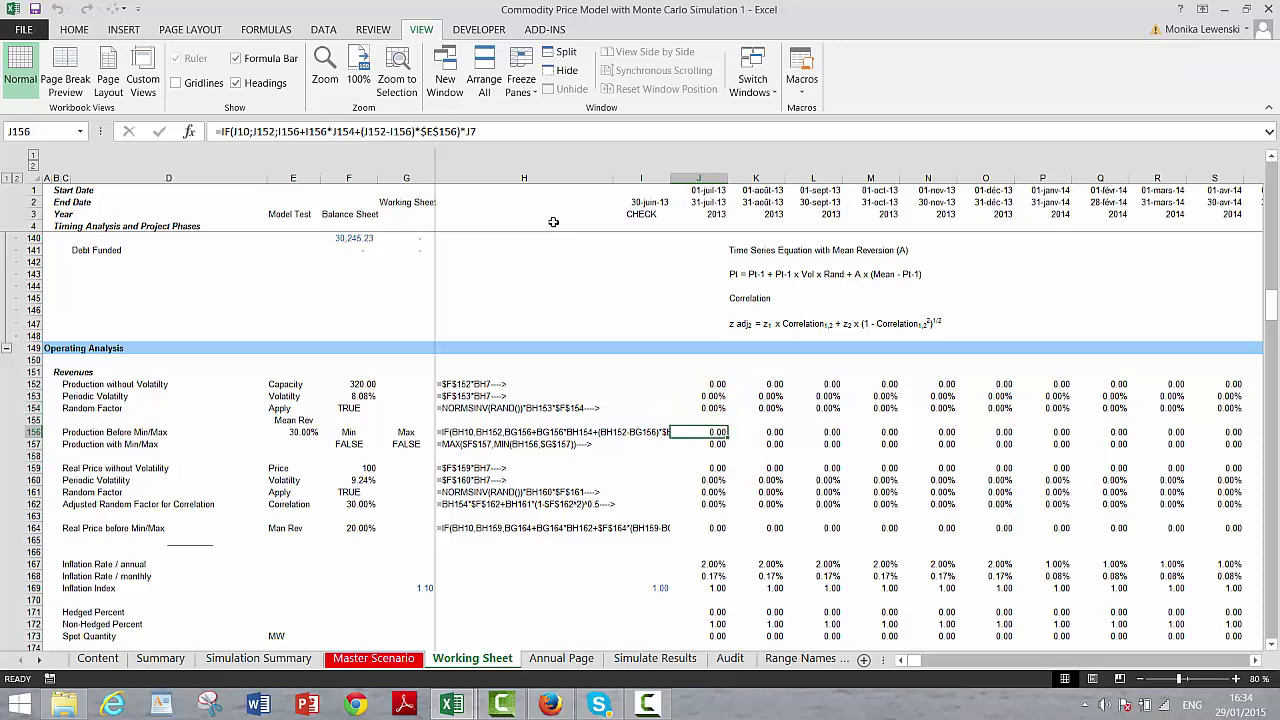
{"action": "key", "text": "Down"}
{"action": "key", "text": "Up"}
{"action": "key", "text": "Down"}
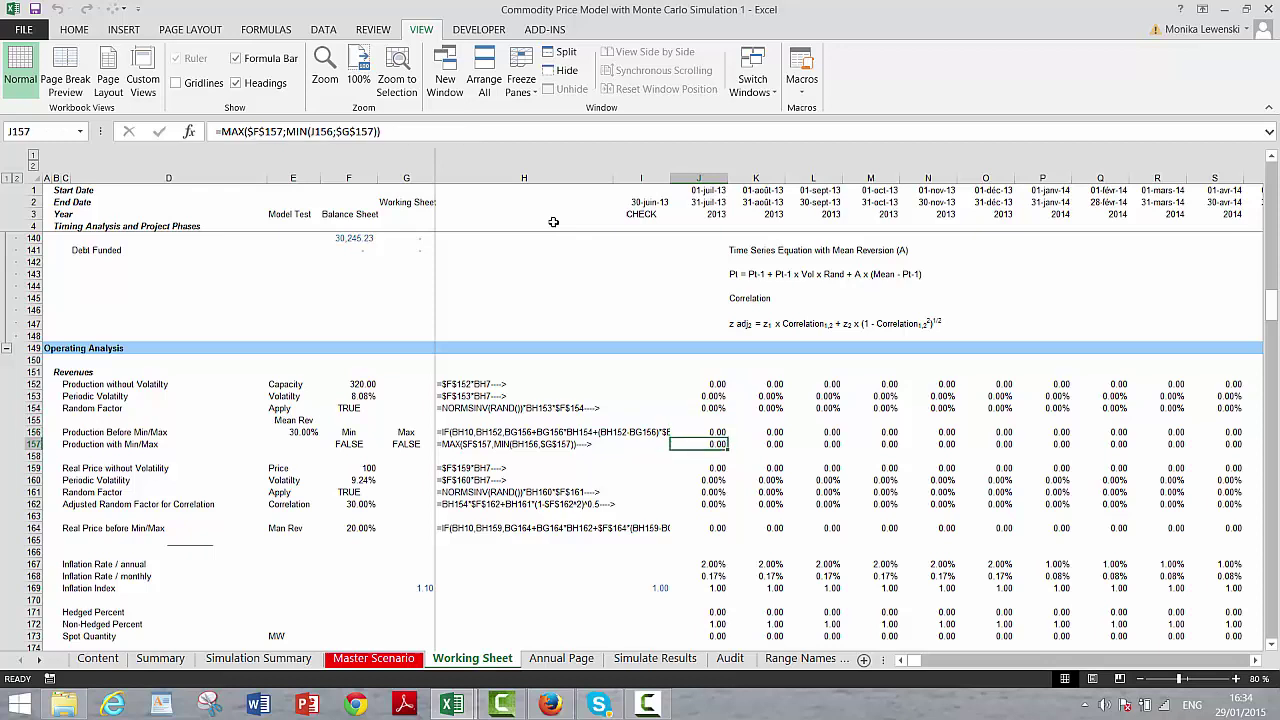
{"action": "key", "text": "Up"}
{"action": "key", "text": "Down"}
{"action": "key", "text": "Down"}
{"action": "key", "text": "Down"}
{"action": "key", "text": "Down"}
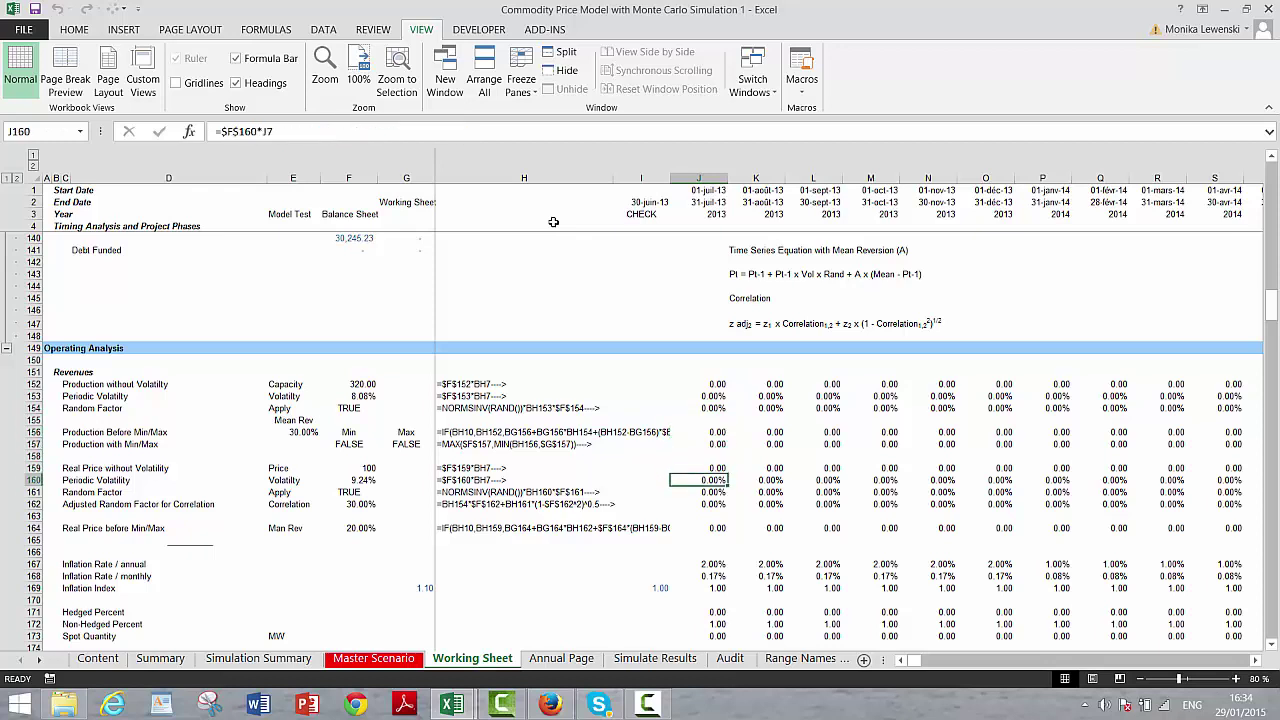
{"action": "key", "text": "Down"}
{"action": "key", "text": "Up"}
{"action": "key", "text": "Up"}
{"action": "key", "text": "Up"}
{"action": "key", "text": "Up"}
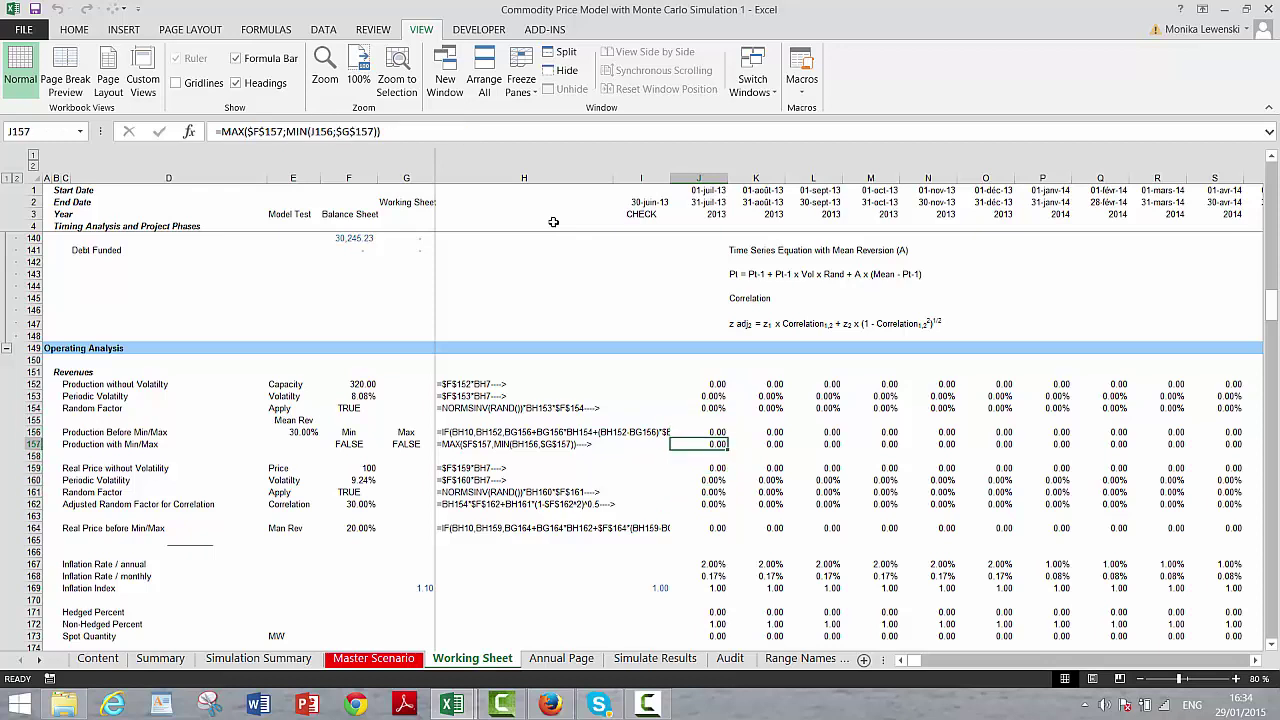
{"action": "key", "text": "Up"}
{"action": "key", "text": "Down"}
{"action": "key", "text": "Down"}
{"action": "key", "text": "Up"}
{"action": "key", "text": "Up"}
{"action": "key", "text": "Down"}
{"action": "key", "text": "Down"}
{"action": "key", "text": "Down"}
{"action": "key", "text": "Down"}
{"action": "key", "text": "Up"}
{"action": "key", "text": "Up"}
{"action": "key", "text": "Up"}
{"action": "key", "text": "Up"}
{"action": "key", "text": "Down"}
{"action": "key", "text": "Up"}
{"action": "key", "text": "Up"}
{"action": "key", "text": "Up"}
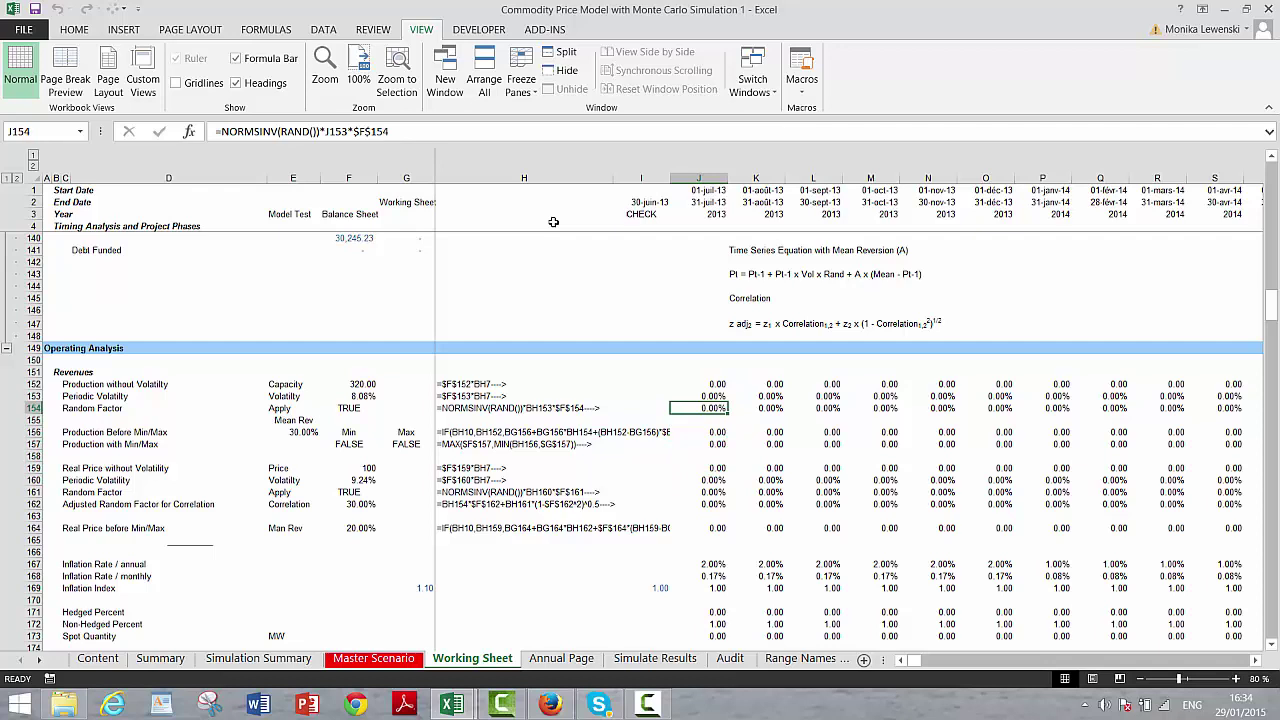
{"action": "key", "text": "Down"}
{"action": "key", "text": "Down"}
{"action": "key", "text": "Down"}
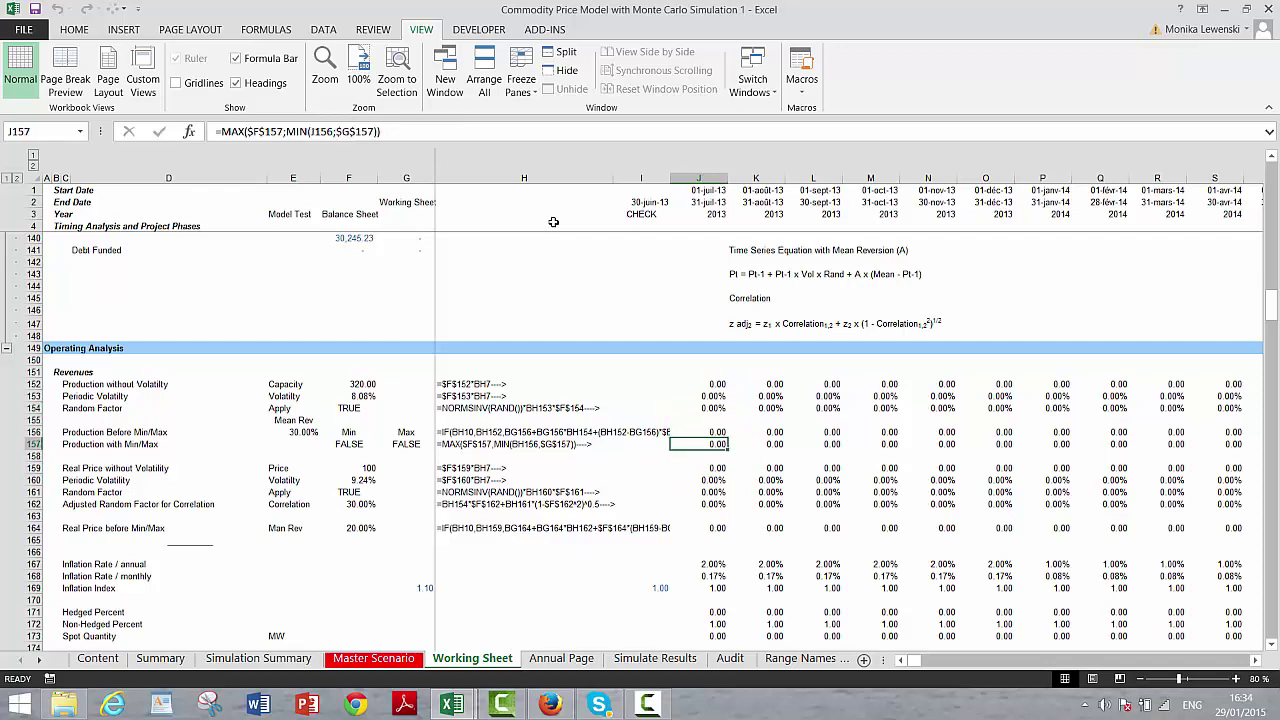
{"action": "key", "text": "Down"}
{"action": "key", "text": "Down"}
{"action": "key", "text": "Down"}
{"action": "key", "text": "Down"}
{"action": "key", "text": "Down"}
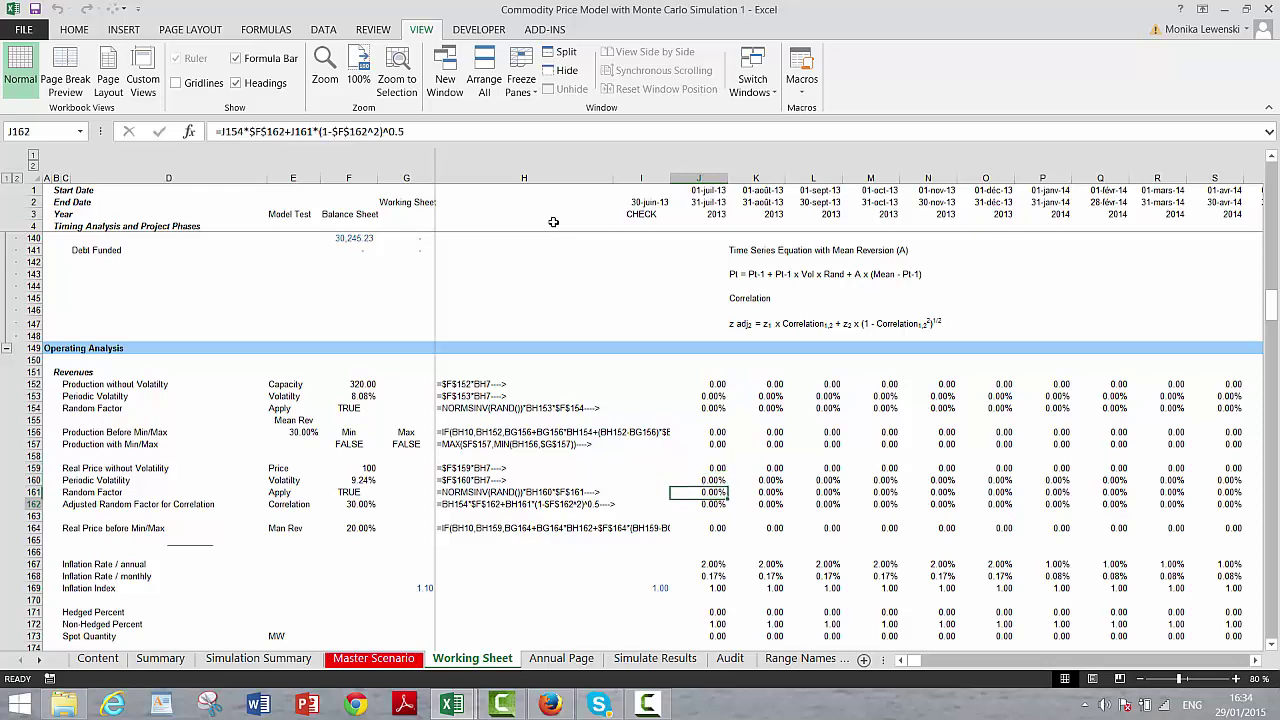
{"action": "key", "text": "Down"}
{"action": "key", "text": "Up"}
{"action": "key", "text": "Up"}
{"action": "key", "text": "Up"}
{"action": "key", "text": "Up"}
{"action": "key", "text": "Up"}
{"action": "key", "text": "Up"}
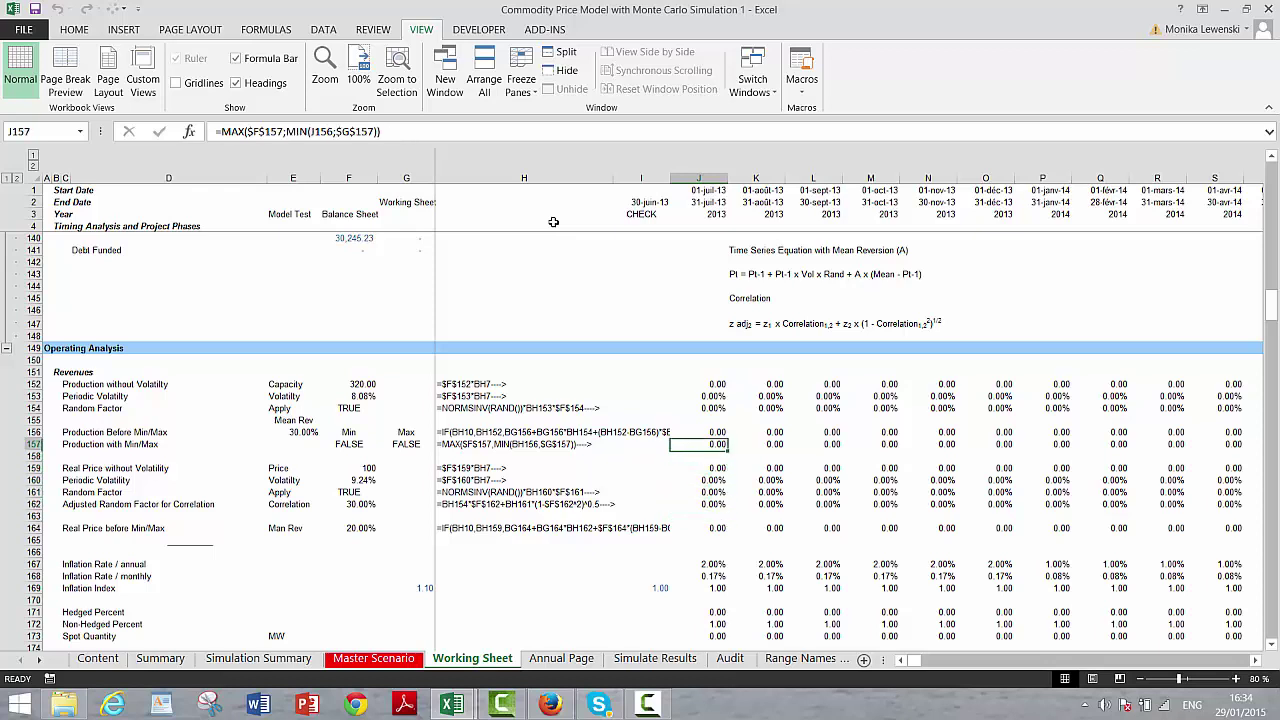
{"action": "key", "text": "Up"}
{"action": "key", "text": "Up"}
{"action": "key", "text": "Up"}
{"action": "key", "text": "Up"}
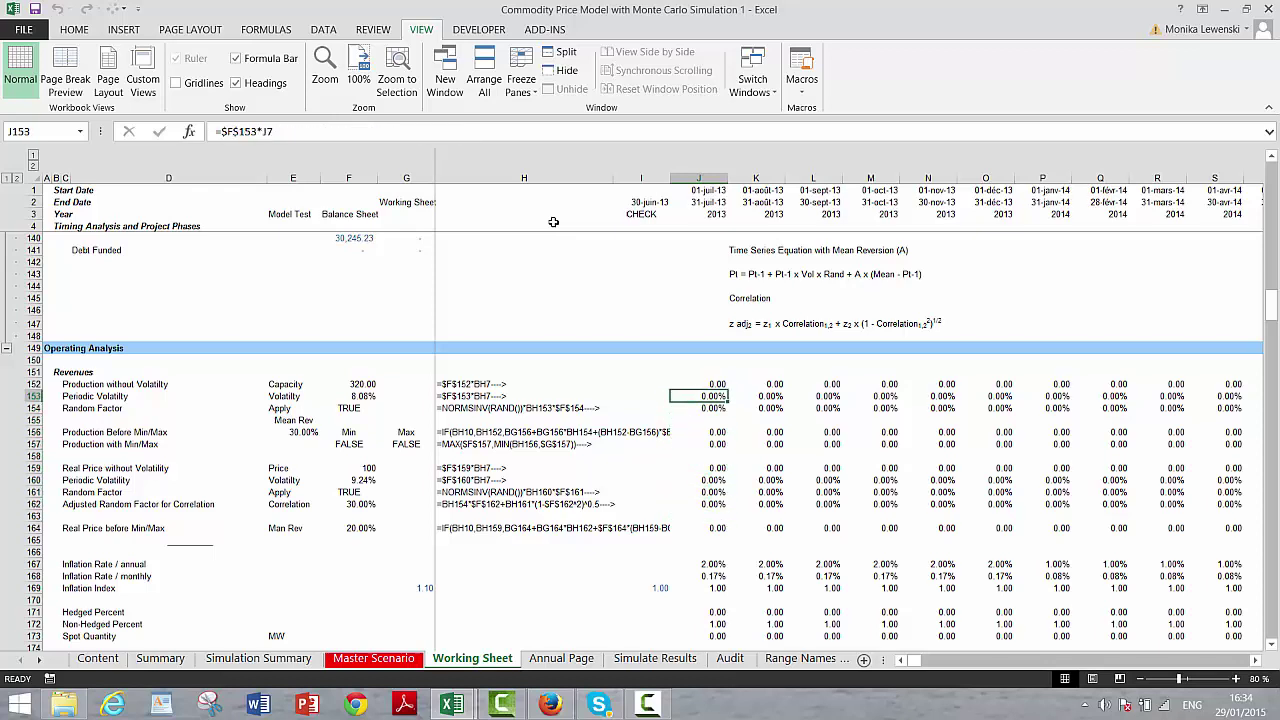
{"action": "key", "text": "Down"}
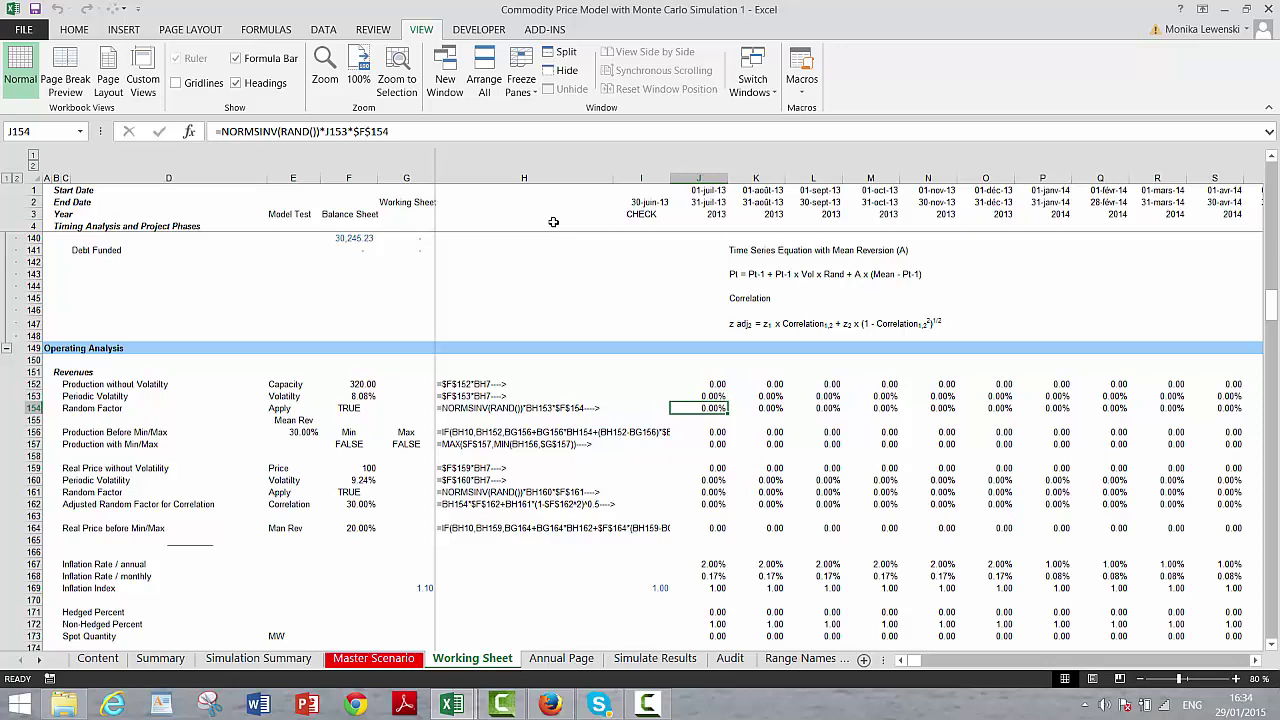
{"action": "key", "text": "Down"}
{"action": "key", "text": "Down"}
{"action": "key", "text": "Down"}
{"action": "key", "text": "Down"}
{"action": "key", "text": "Down"}
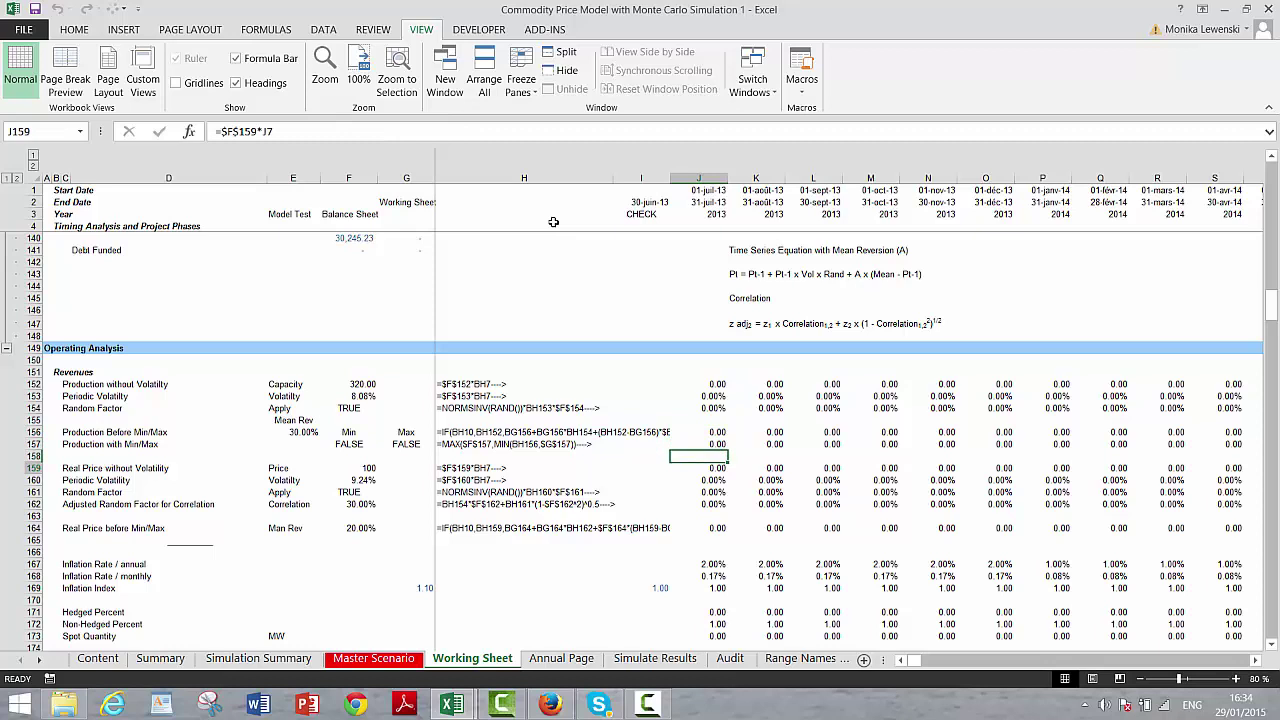
{"action": "key", "text": "Down"}
{"action": "key", "text": "Down"}
{"action": "key", "text": "Down"}
{"action": "key", "text": "Down"}
{"action": "key", "text": "Down"}
{"action": "key", "text": "Down"}
{"action": "key", "text": "Down"}
{"action": "key", "text": "Down"}
{"action": "key", "text": "Down"}
{"action": "key", "text": "Down"}
{"action": "key", "text": "Down"}
{"action": "key", "text": "Down"}
{"action": "key", "text": "Down"}
{"action": "key", "text": "Down"}
{"action": "key", "text": "Down"}
{"action": "key", "text": "Down"}
{"action": "key", "text": "Down"}
{"action": "key", "text": "Down"}
{"action": "key", "text": "Down"}
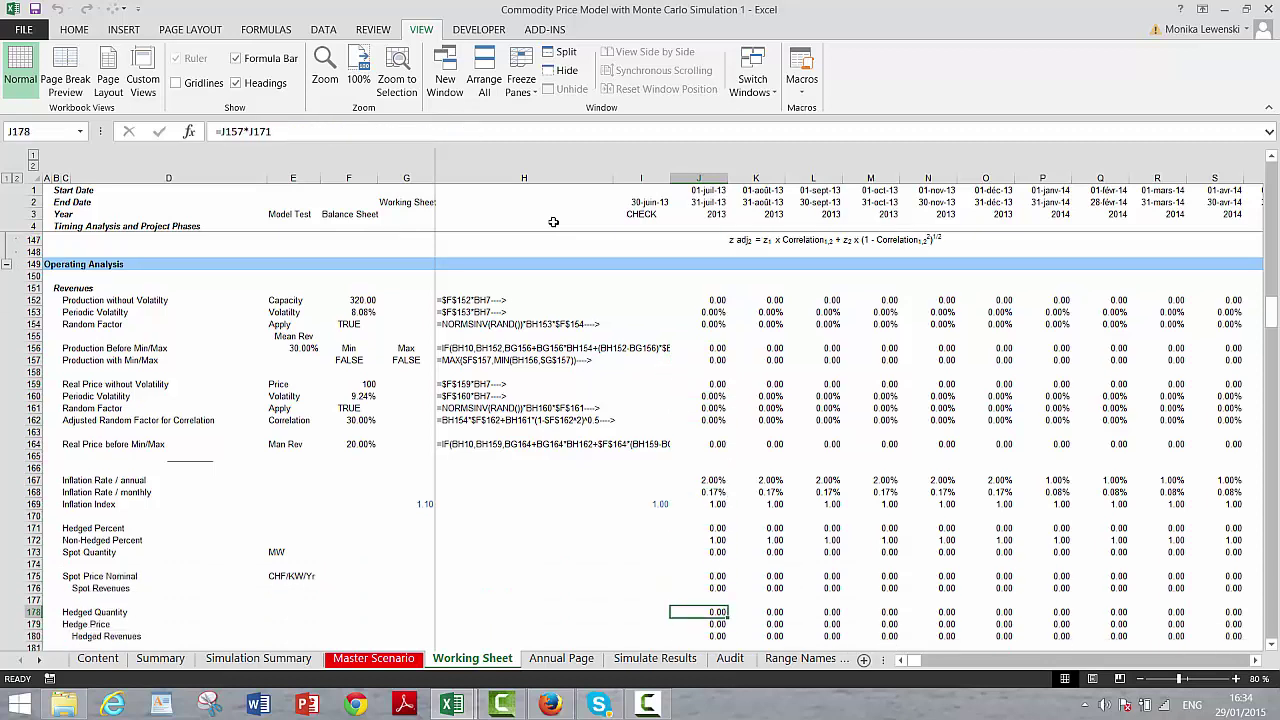
{"action": "key", "text": "Up"}
{"action": "key", "text": "Up"}
{"action": "key", "text": "Up"}
{"action": "key", "text": "Up"}
{"action": "key", "text": "Up"}
{"action": "key", "text": "Up"}
{"action": "key", "text": "Up"}
{"action": "key", "text": "Up"}
{"action": "key", "text": "Up"}
{"action": "key", "text": "Up"}
{"action": "key", "text": "Up"}
{"action": "key", "text": "Up"}
{"action": "key", "text": "Up"}
{"action": "key", "text": "Up"}
{"action": "key", "text": "Down"}
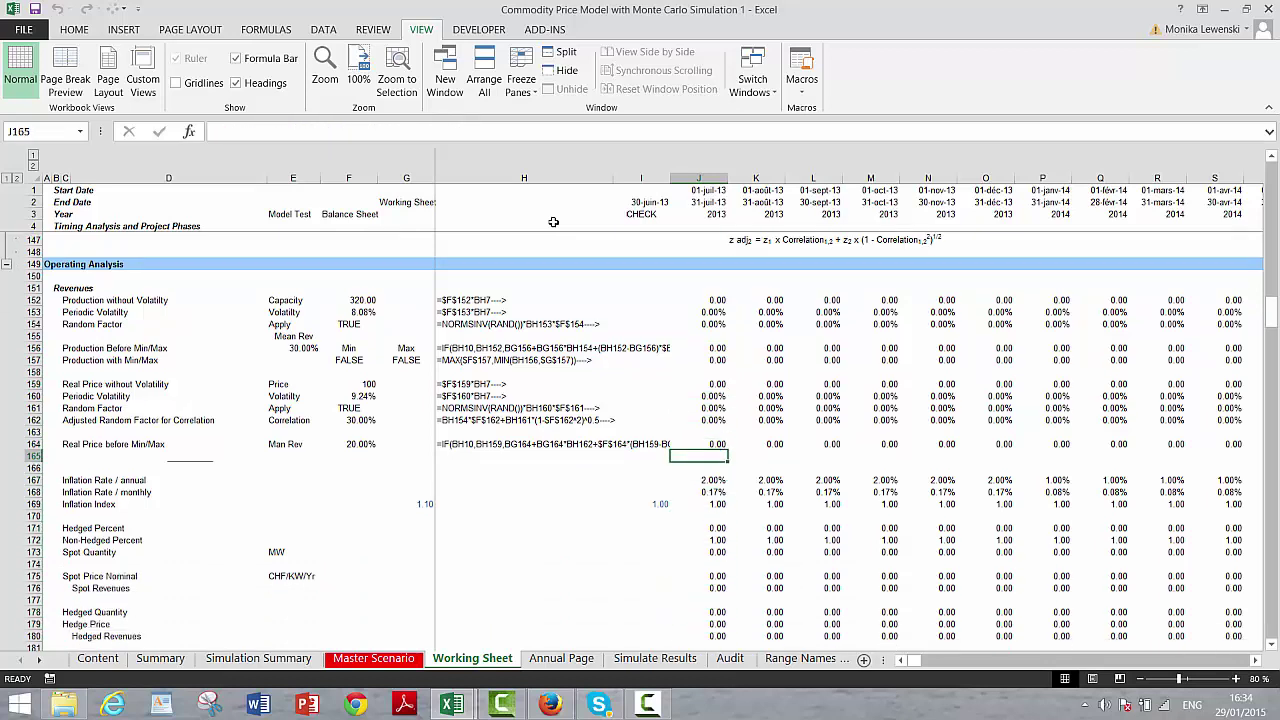
{"action": "key", "text": "Up"}
{"action": "key", "text": "Left"}
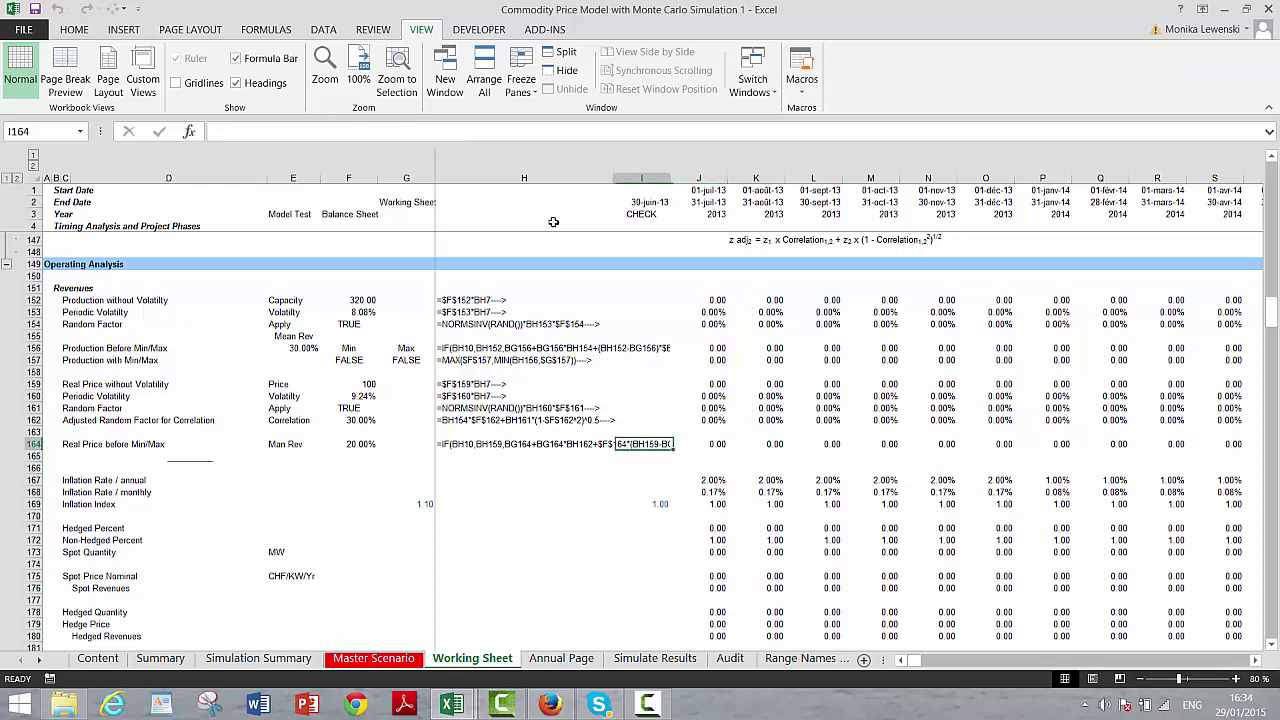
{"action": "key", "text": "Left"}
{"action": "key", "text": "Left"}
{"action": "key", "text": "Right"}
{"action": "key", "text": "Right"}
{"action": "key", "text": "Right"}
{"action": "key", "text": "Right"}
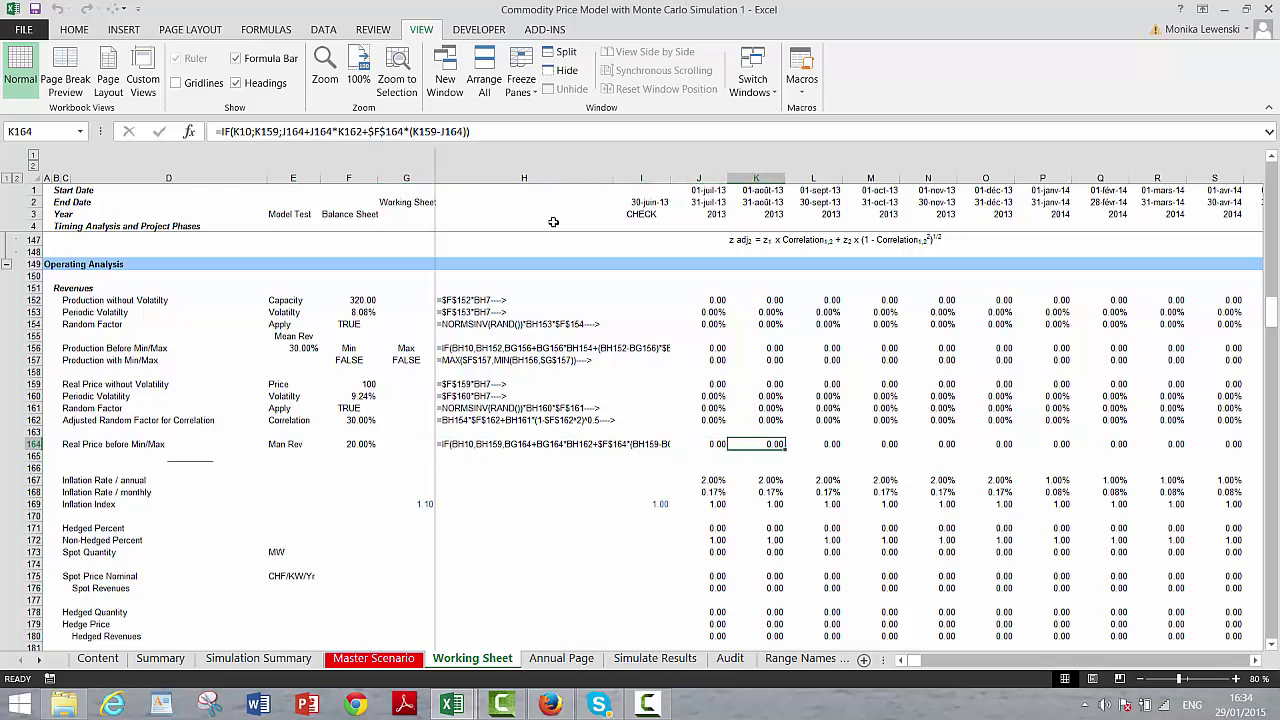
{"action": "key", "text": "Left"}
{"action": "key", "text": "Right"}
{"action": "key", "text": "Right"}
{"action": "key", "text": "Right"}
{"action": "key", "text": "Left"}
{"action": "key", "text": "Left"}
{"action": "key", "text": "Left"}
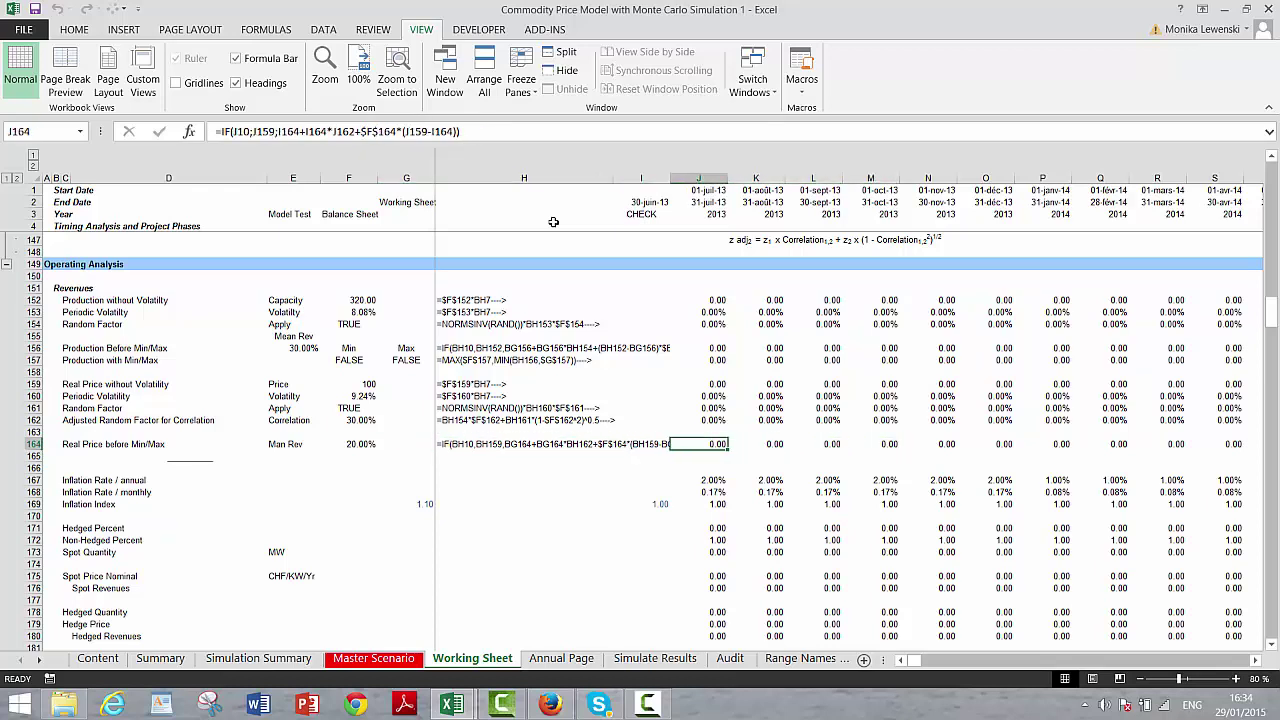
{"action": "key", "text": "Right"}
{"action": "key", "text": "Right"}
{"action": "key", "text": "Right"}
{"action": "key", "text": "Right"}
{"action": "key", "text": "Right"}
{"action": "key", "text": "Right"}
{"action": "key", "text": "Right"}
{"action": "key", "text": "Right"}
{"action": "key", "text": "Right"}
{"action": "key", "text": "Right"}
{"action": "key", "text": "Right"}
{"action": "key", "text": "Right"}
{"action": "key", "text": "Right"}
{"action": "key", "text": "Right"}
{"action": "key", "text": "Right"}
{"action": "key", "text": "Right"}
{"action": "key", "text": "Right"}
{"action": "key", "text": "Right"}
{"action": "key", "text": "Right"}
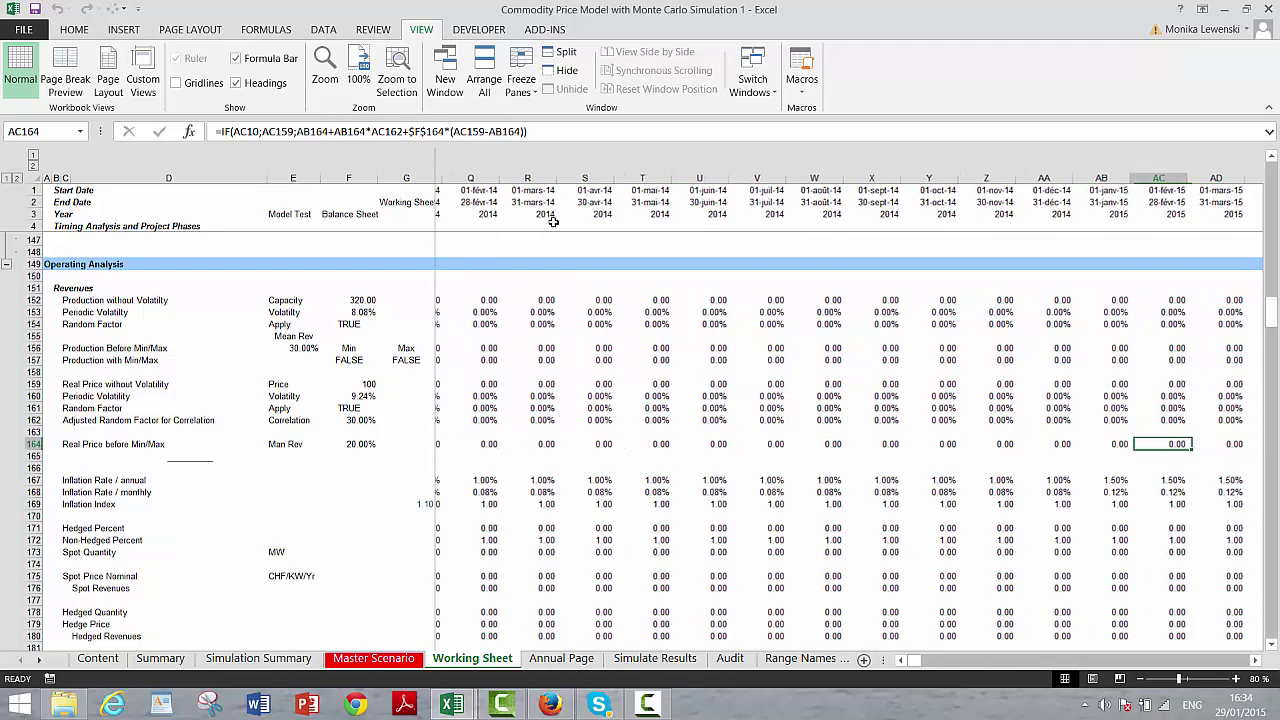
{"action": "key", "text": "Left"}
{"action": "key", "text": "Left"}
{"action": "key", "text": "Left"}
{"action": "key", "text": "Left"}
{"action": "key", "text": "Left"}
{"action": "key", "text": "Left"}
{"action": "key", "text": "Left"}
{"action": "key", "text": "Left"}
{"action": "key", "text": "Left"}
{"action": "key", "text": "Left"}
{"action": "key", "text": "Left"}
{"action": "key", "text": "Left"}
{"action": "key", "text": "Left"}
{"action": "key", "text": "Left"}
{"action": "key", "text": "Left"}
{"action": "key", "text": "Left"}
{"action": "key", "text": "Left"}
{"action": "key", "text": "Left"}
{"action": "key", "text": "Left"}
{"action": "key", "text": "Left"}
{"action": "key", "text": "Down"}
{"action": "key", "text": "Down"}
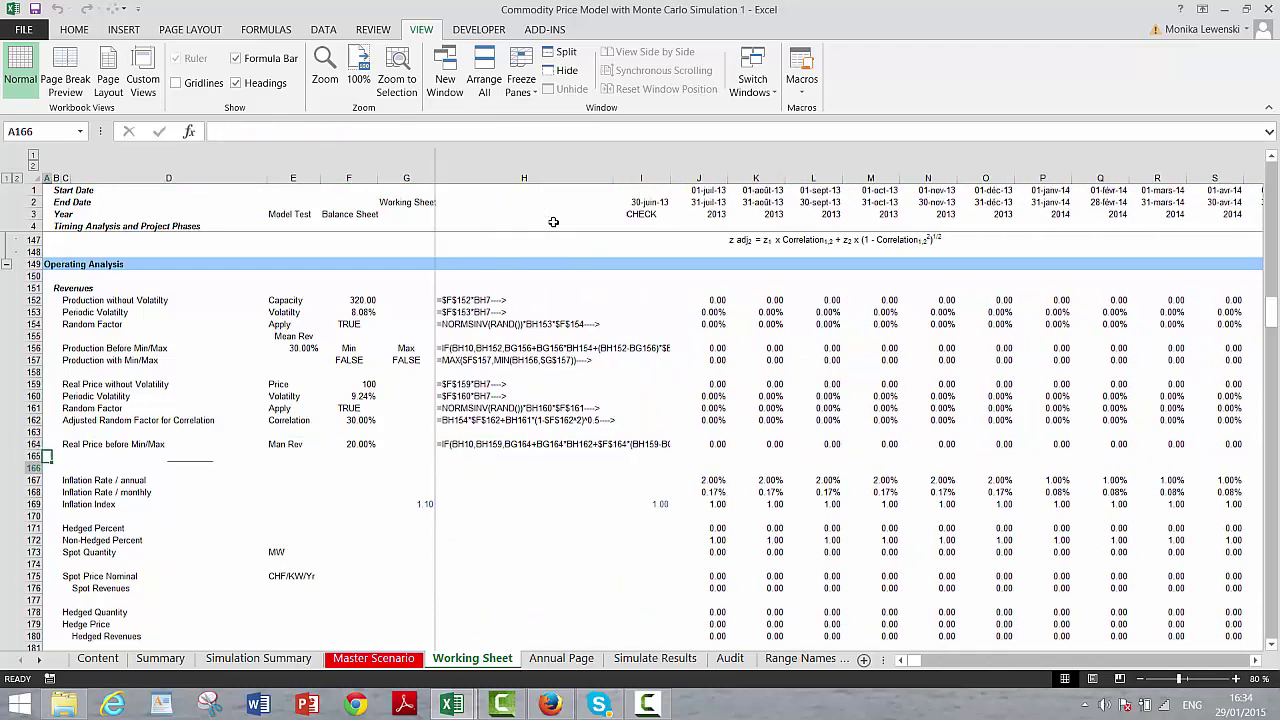
{"action": "key", "text": "Down"}
{"action": "key", "text": "Down"}
{"action": "key", "text": "Down"}
{"action": "key", "text": "Down"}
{"action": "key", "text": "Down"}
{"action": "key", "text": "Down"}
{"action": "key", "text": "Down"}
{"action": "key", "text": "Down"}
{"action": "key", "text": "Down"}
{"action": "key", "text": "Down"}
{"action": "key", "text": "Down"}
{"action": "key", "text": "Down"}
{"action": "key", "text": "Down"}
{"action": "key", "text": "Down"}
{"action": "key", "text": "Down"}
{"action": "key", "text": "Down"}
{"action": "key", "text": "Down"}
{"action": "key", "text": "Down"}
{"action": "key", "text": "Down"}
{"action": "key", "text": "Down"}
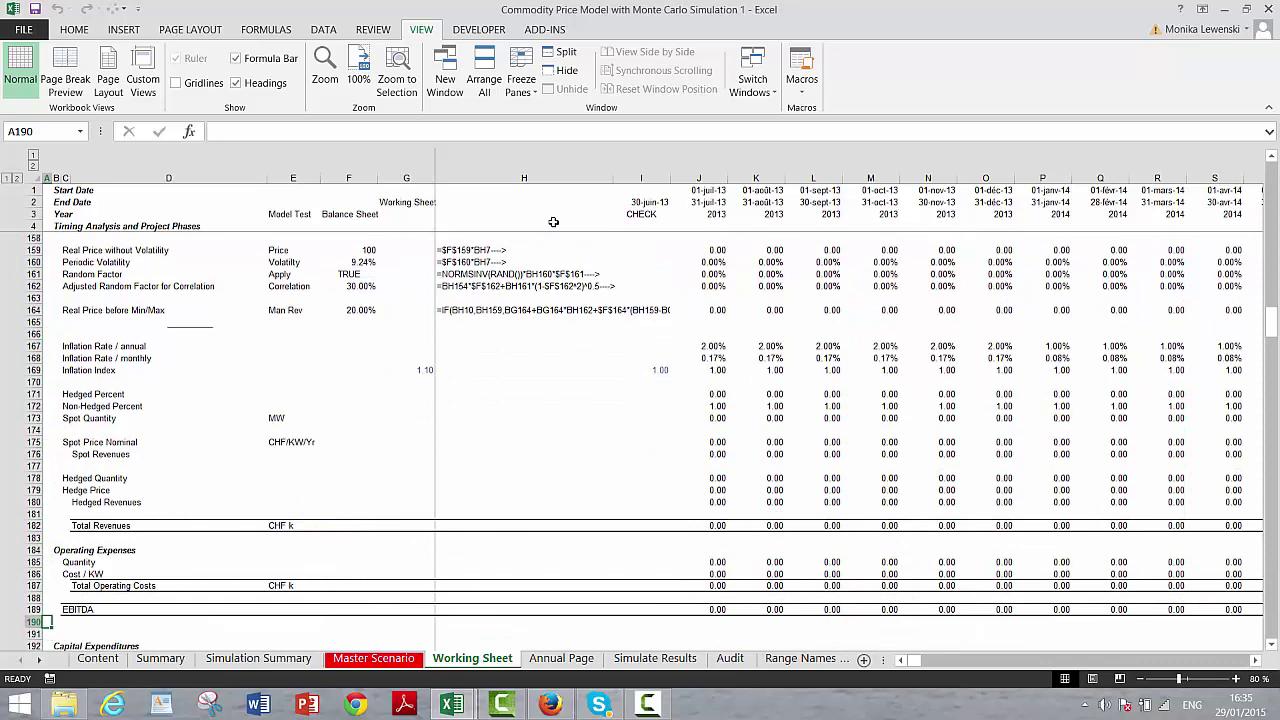
Browse the Working Sheet's hedging, revenue, capex, depreciation and debt sculpting rows
{"action": "key", "text": "Up"}
{"action": "key", "text": "Up"}
{"action": "key", "text": "Up"}
{"action": "key", "text": "Up"}
{"action": "key", "text": "Up"}
{"action": "key", "text": "Up"}
{"action": "key", "text": "Up"}
{"action": "key", "text": "Up"}
{"action": "key", "text": "Up"}
{"action": "key", "text": "Up"}
{"action": "key", "text": "Up"}
{"action": "key", "text": "Up"}
{"action": "key", "text": "Up"}
{"action": "key", "text": "Up"}
{"action": "key", "text": "Up"}
{"action": "key", "text": "Up"}
{"action": "key", "text": "Up"}
{"action": "key", "text": "Up"}
{"action": "key", "text": "Up"}
{"action": "key", "text": "Up"}
{"action": "key", "text": "Right"}
{"action": "key", "text": "Down"}
{"action": "key", "text": "Down"}
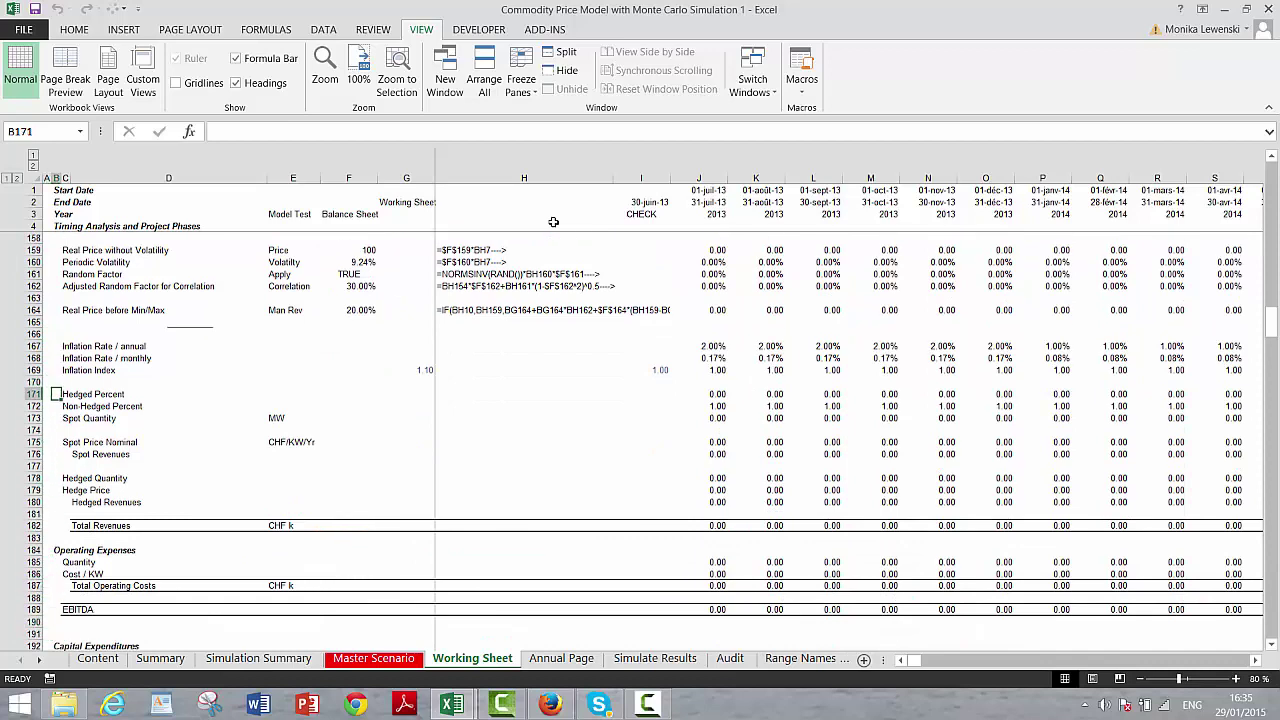
{"action": "key", "text": "Right"}
{"action": "key", "text": "Down"}
{"action": "key", "text": "Down"}
{"action": "key", "text": "Down"}
{"action": "key", "text": "Down"}
{"action": "key", "text": "Down"}
{"action": "key", "text": "Down"}
{"action": "key", "text": "Down"}
{"action": "key", "text": "Down"}
{"action": "key", "text": "Down"}
{"action": "key", "text": "Down"}
{"action": "key", "text": "Down"}
{"action": "key", "text": "Down"}
{"action": "key", "text": "Down"}
{"action": "key", "text": "Down"}
{"action": "key", "text": "Down"}
{"action": "key", "text": "Down"}
{"action": "key", "text": "Down"}
{"action": "key", "text": "Down"}
{"action": "key", "text": "Down"}
{"action": "key", "text": "Down"}
{"action": "key", "text": "Down"}
{"action": "key", "text": "Down"}
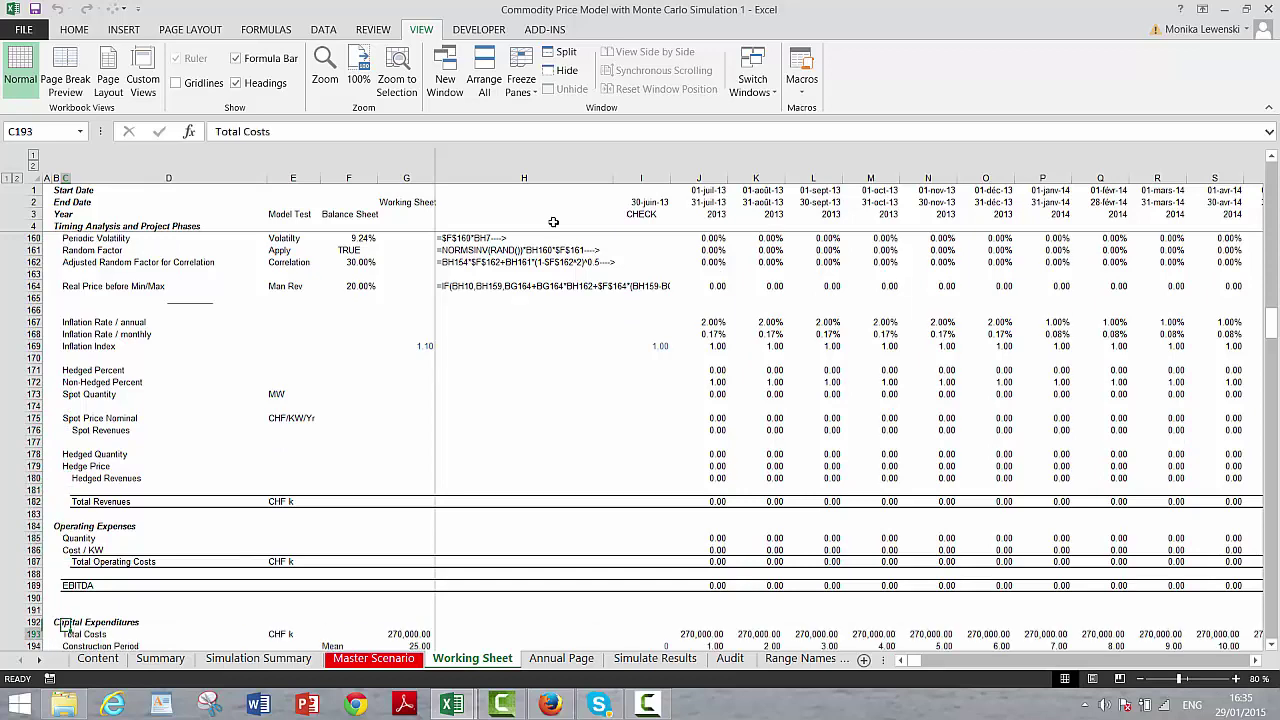
{"action": "key", "text": "Down"}
{"action": "key", "text": "Down"}
{"action": "key", "text": "Down"}
{"action": "key", "text": "Down"}
{"action": "key", "text": "Down"}
{"action": "key", "text": "Down"}
{"action": "key", "text": "Down"}
{"action": "key", "text": "Down"}
{"action": "key", "text": "Down"}
{"action": "key", "text": "Down"}
{"action": "key", "text": "Down"}
{"action": "key", "text": "Down"}
{"action": "key", "text": "Down"}
{"action": "key", "text": "Down"}
{"action": "key", "text": "Down"}
{"action": "key", "text": "Down"}
{"action": "key", "text": "Down"}
{"action": "key", "text": "Down"}
{"action": "key", "text": "Down"}
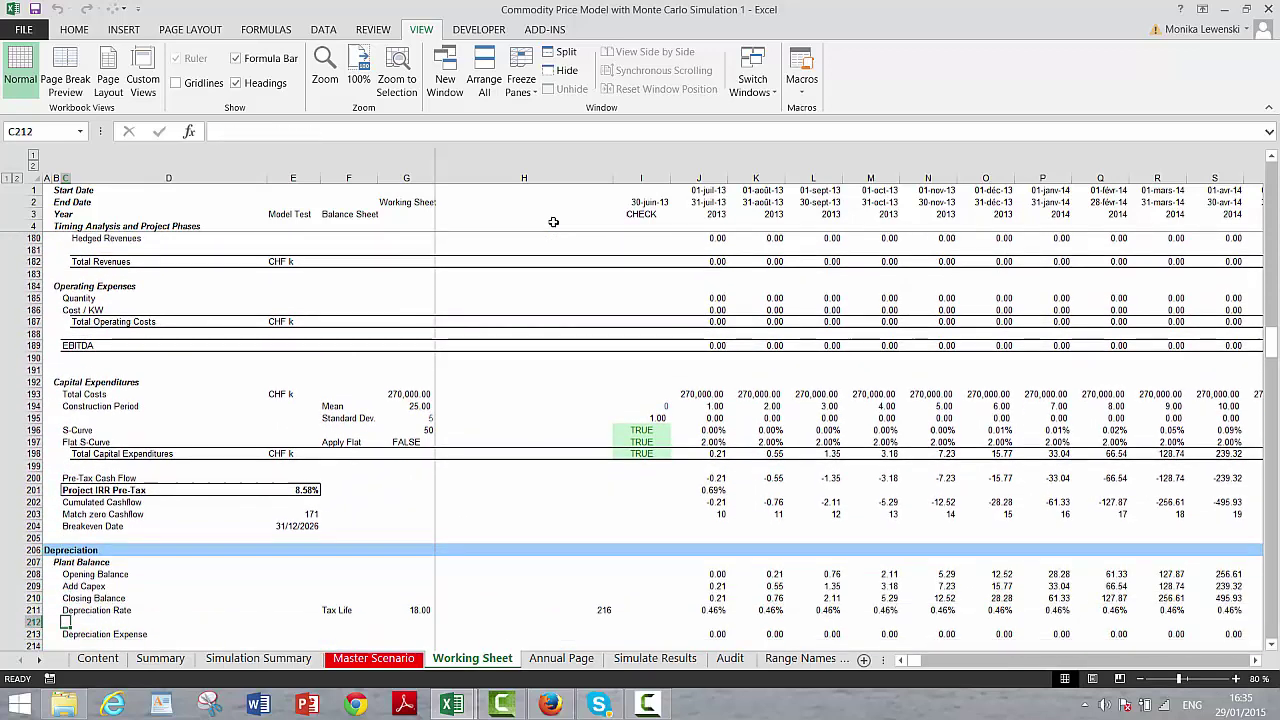
{"action": "key", "text": "Up"}
{"action": "key", "text": "Up"}
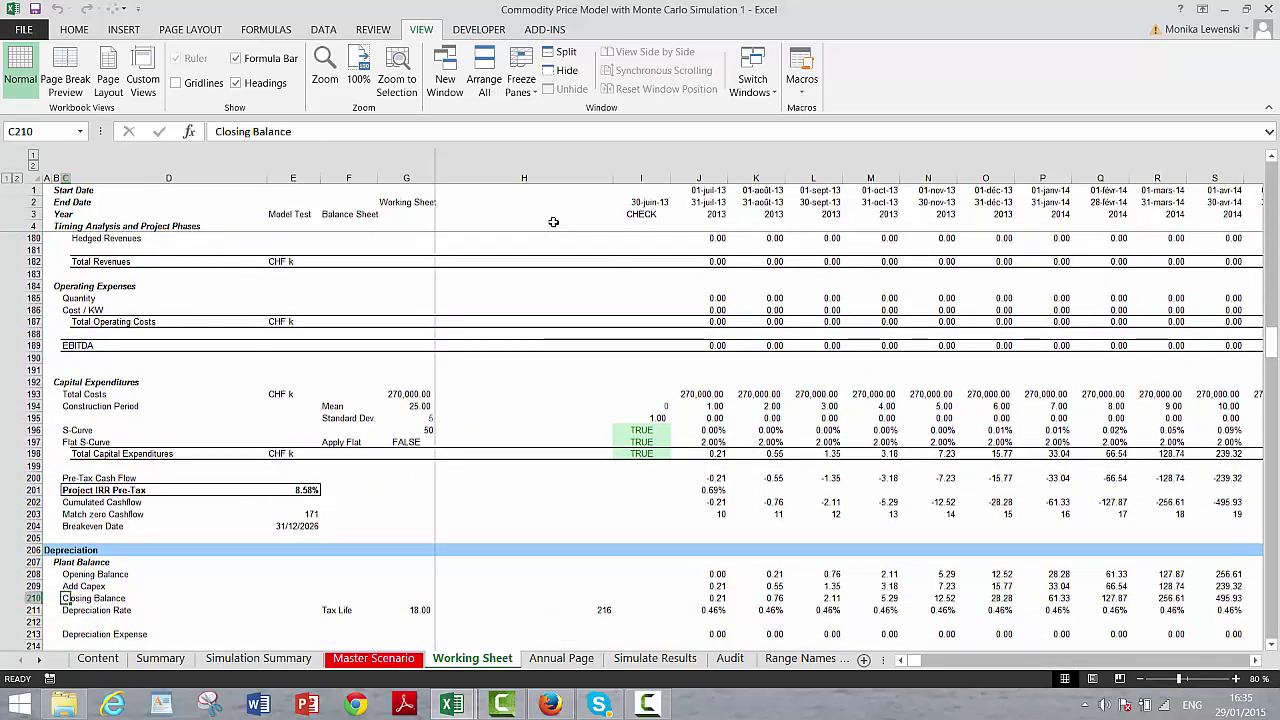
{"action": "key", "text": "Page_Down"}
{"action": "key", "text": "Page_Down"}
{"action": "key", "text": "Page_Up"}
{"action": "key", "text": "Page_Up"}
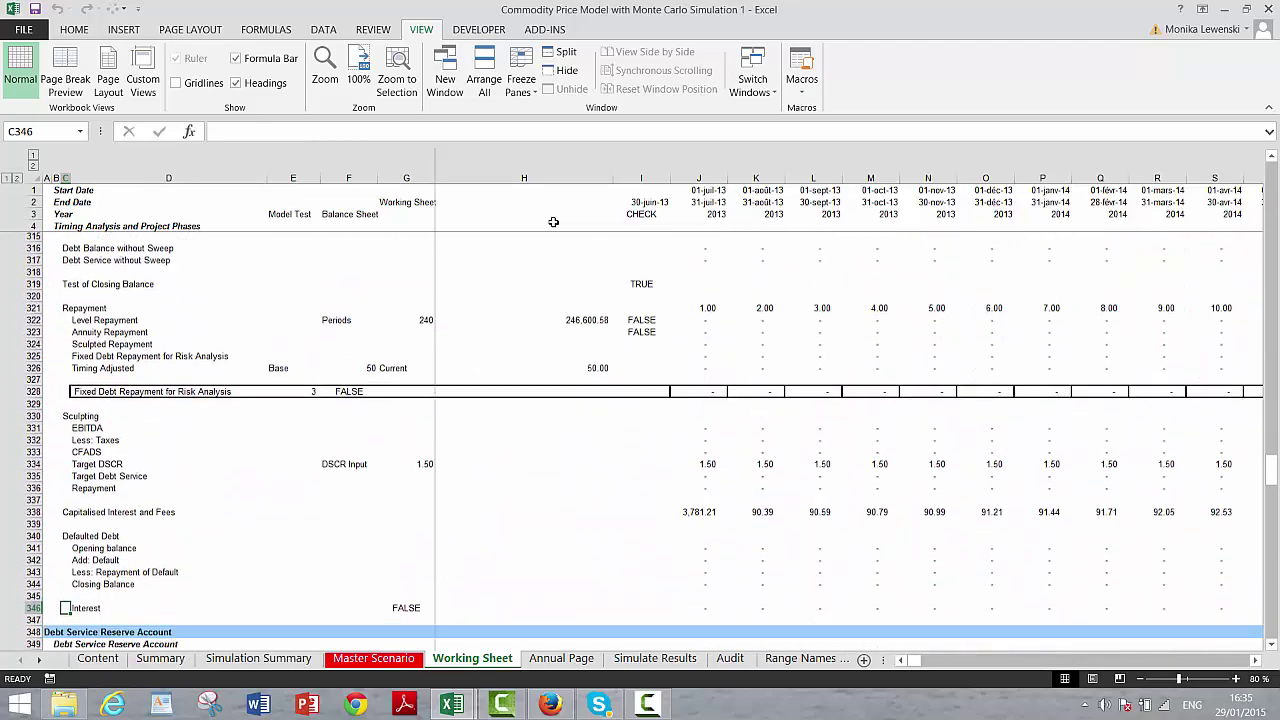
{"action": "key", "text": "Page_Up"}
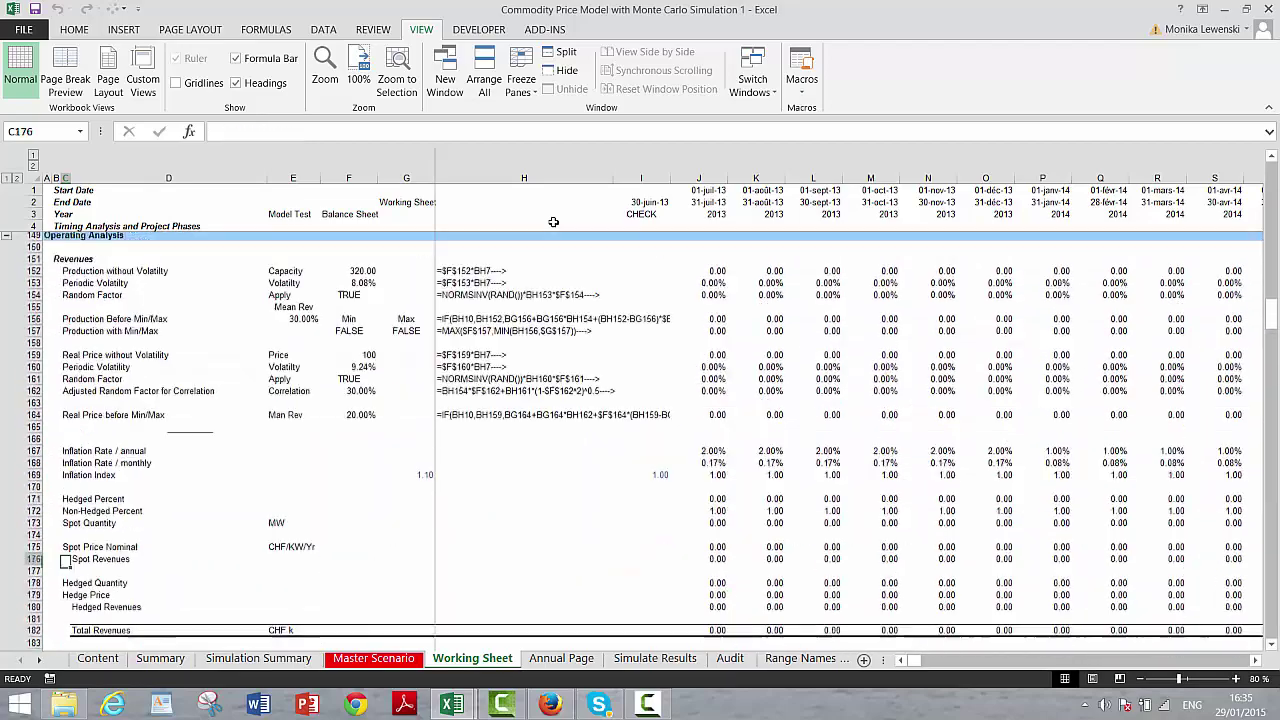
Review the production volatility input and the displayed formulas in column H
{"action": "key", "text": "Up"}
{"action": "key", "text": "Up"}
{"action": "key", "text": "Up"}
{"action": "key", "text": "Up"}
{"action": "key", "text": "Up"}
{"action": "key", "text": "Up"}
{"action": "key", "text": "Up"}
{"action": "key", "text": "Up"}
{"action": "key", "text": "Up"}
{"action": "key", "text": "Up"}
{"action": "key", "text": "Up"}
{"action": "key", "text": "Up"}
{"action": "key", "text": "Up"}
{"action": "key", "text": "Up"}
{"action": "key", "text": "Up"}
{"action": "key", "text": "Up"}
{"action": "key", "text": "Up"}
{"action": "key", "text": "Up"}
{"action": "key", "text": "Up"}
{"action": "key", "text": "Up"}
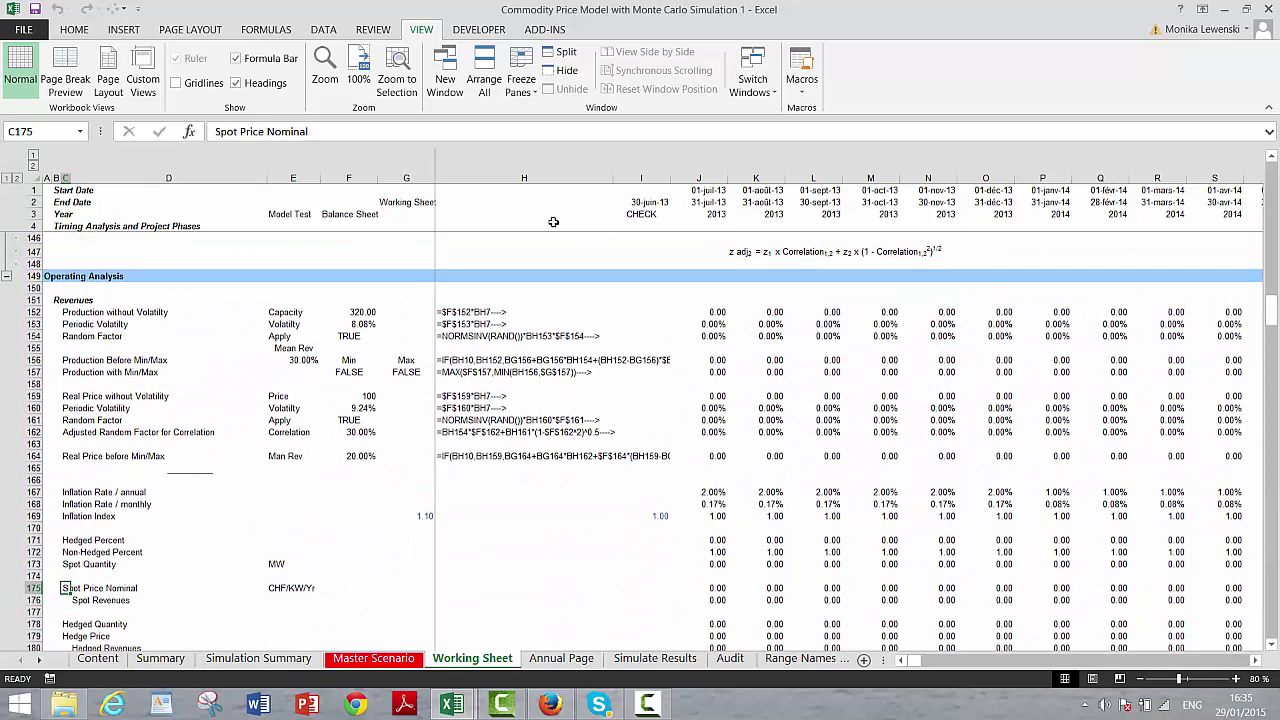
{"action": "key", "text": "Right"}
{"action": "key", "text": "Right"}
{"action": "key", "text": "Right"}
{"action": "key", "text": "Right"}
{"action": "key", "text": "Right"}
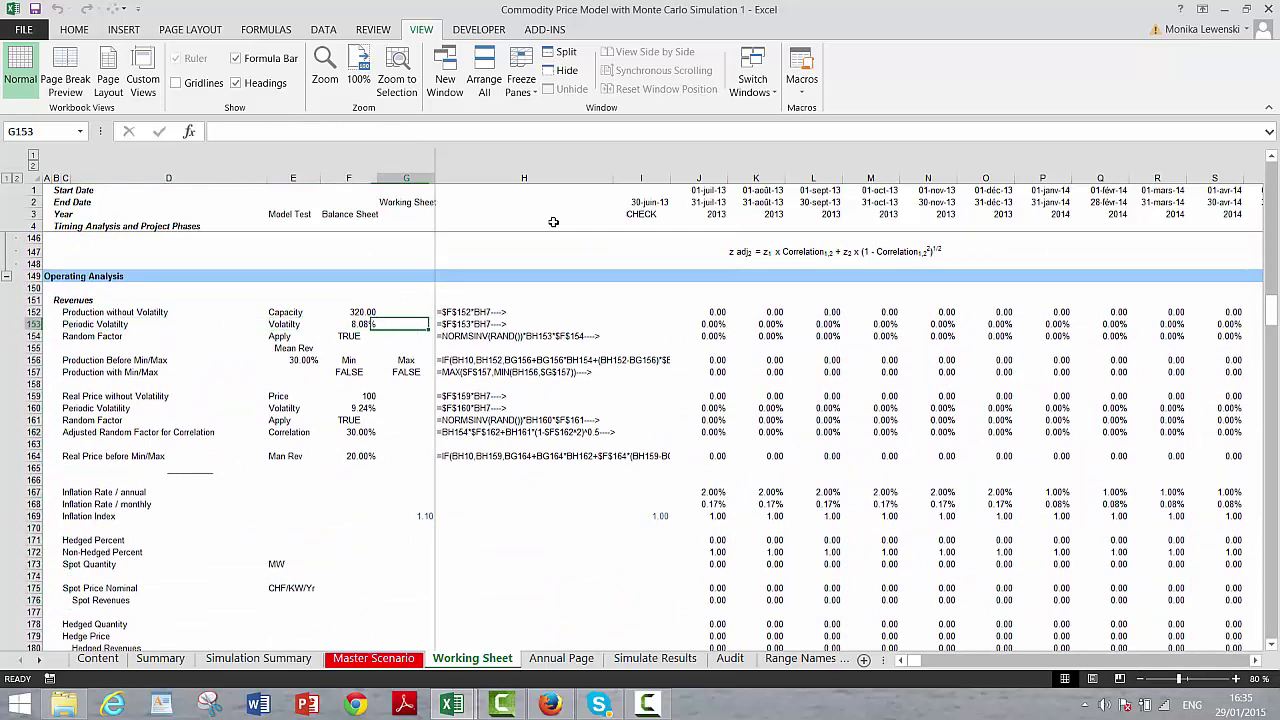
{"action": "key", "text": "Down"}
{"action": "key", "text": "Down"}
{"action": "key", "text": "Down"}
{"action": "key", "text": "Down"}
{"action": "key", "text": "Down"}
{"action": "key", "text": "Down"}
{"action": "key", "text": "Down"}
{"action": "key", "text": "Down"}
{"action": "key", "text": "Down"}
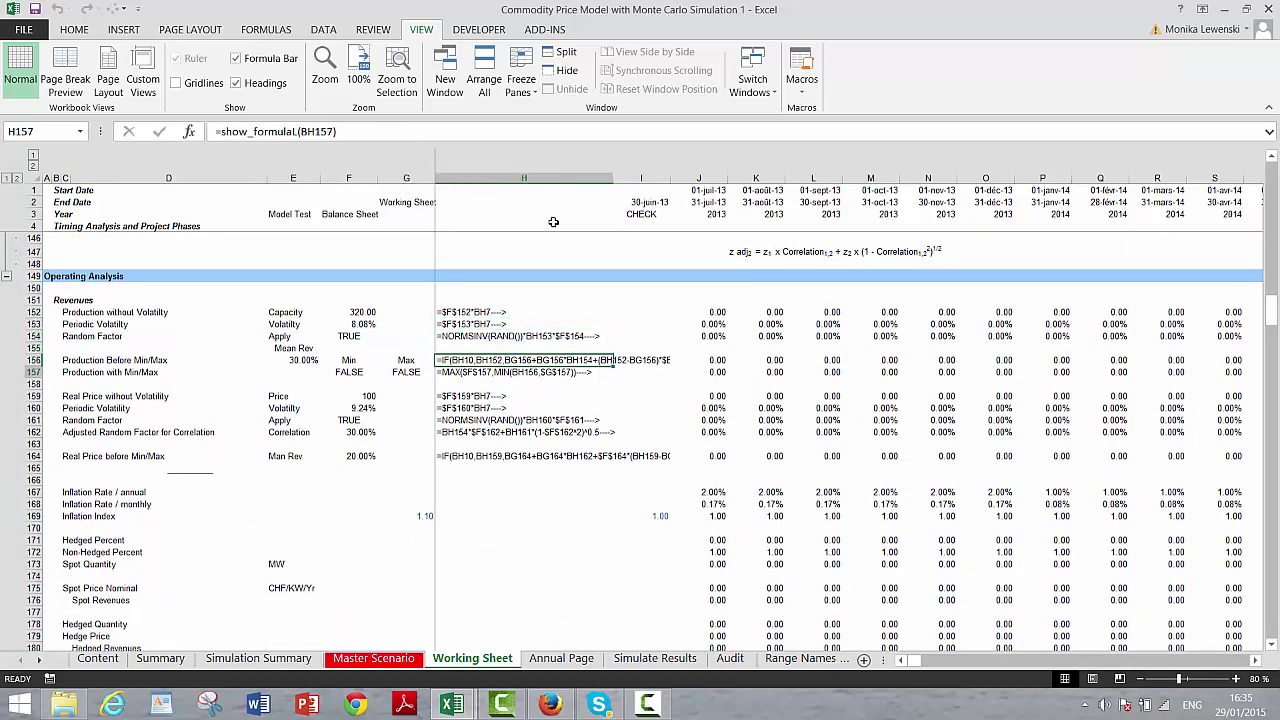
{"action": "key", "text": "Down"}
{"action": "key", "text": "Down"}
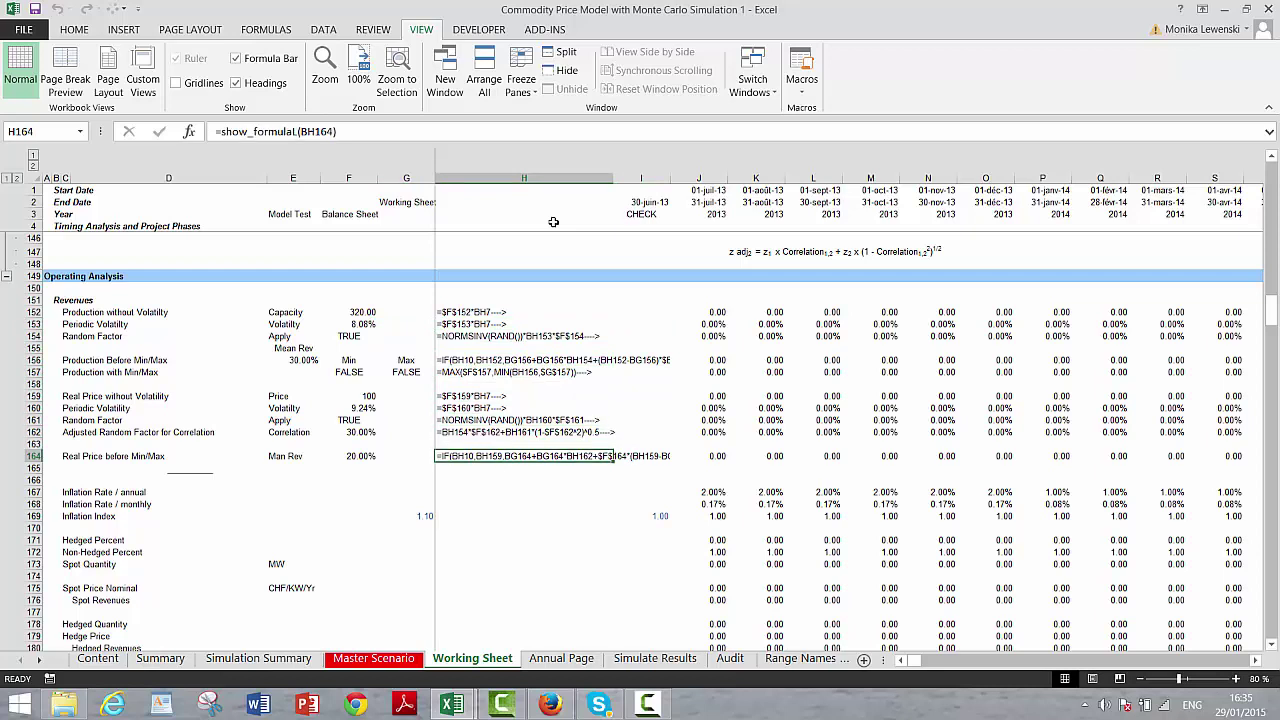
Step back through the sheet tabs from Annual Page to the Content index sheet
{"action": "key", "text": "ctrl+Page_Down"}
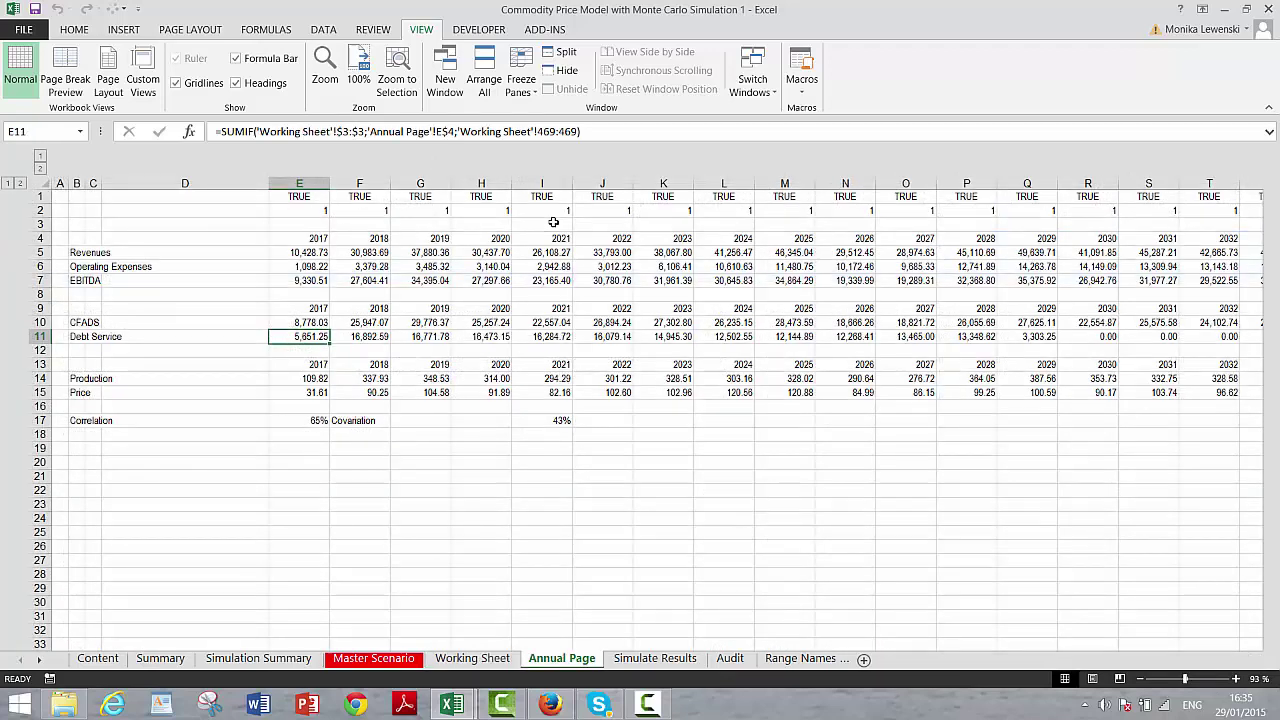
{"action": "key", "text": "ctrl+Page_Up"}
{"action": "key", "text": "ctrl+Page_Up"}
{"action": "key", "text": "ctrl+Page_Up"}
{"action": "key", "text": "ctrl+Page_Up"}
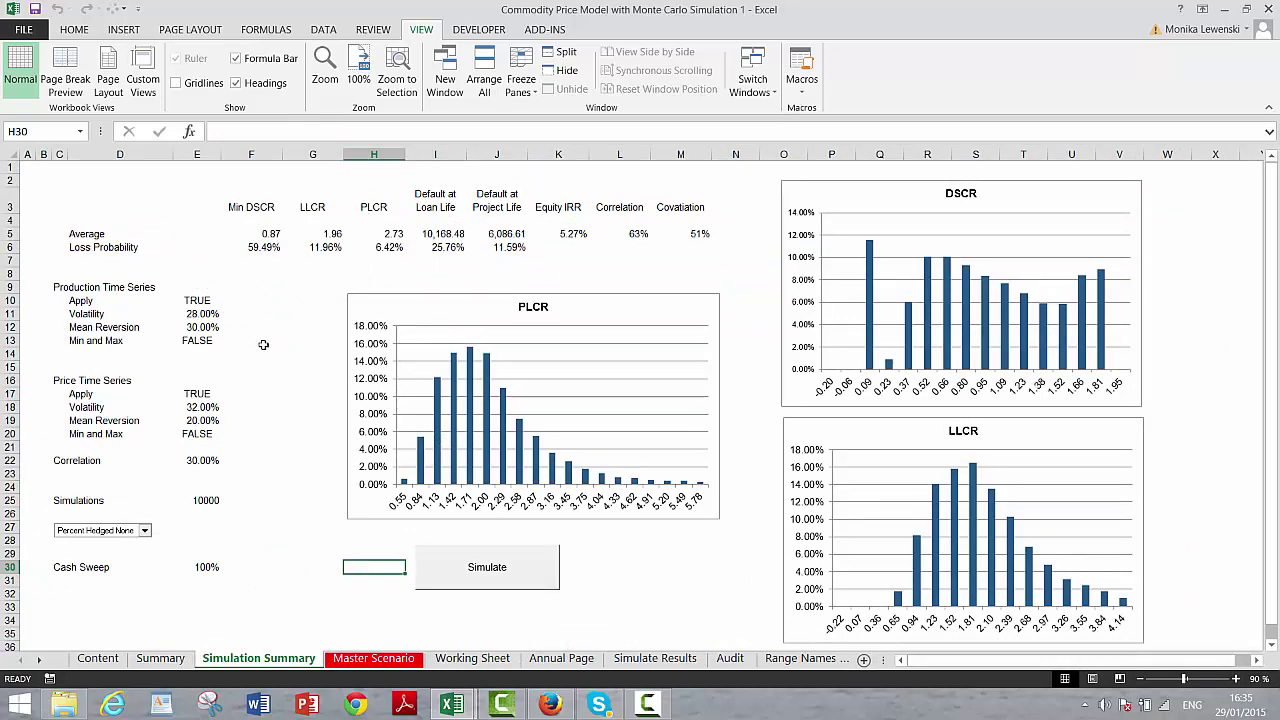
{"action": "key", "text": "ctrl+Page_Up"}
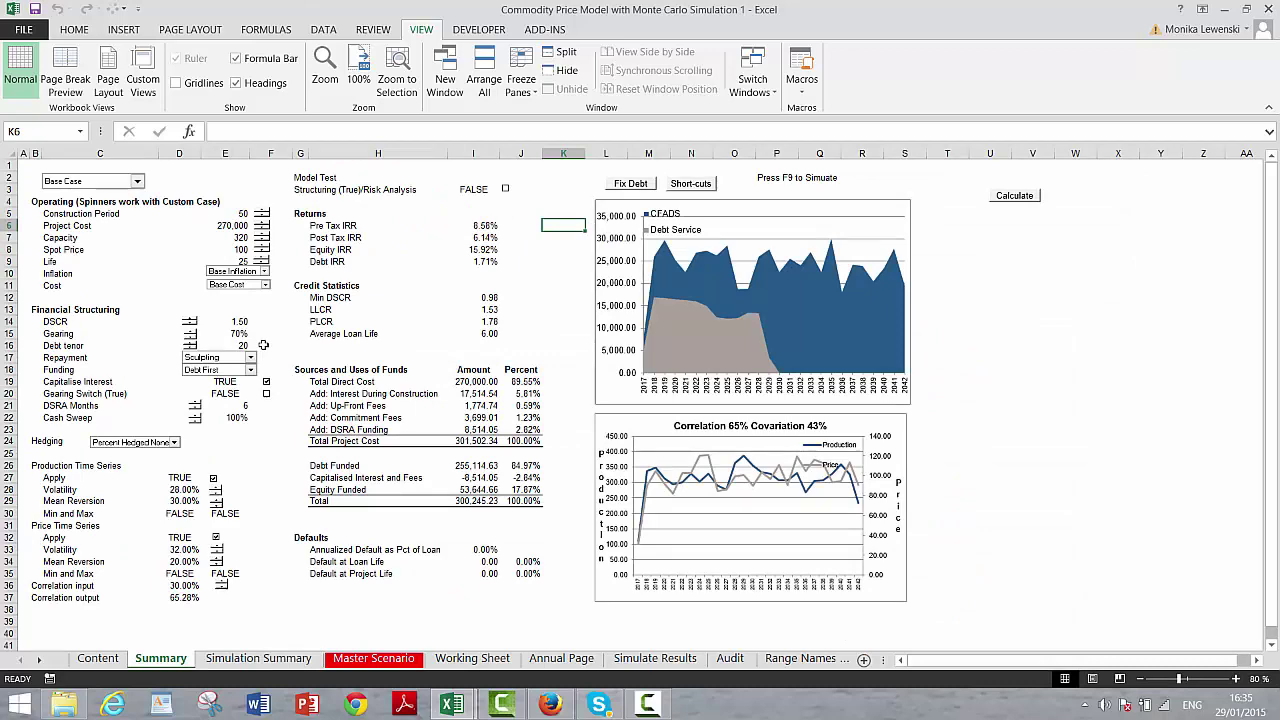
{"action": "key", "text": "ctrl+Page_Up"}
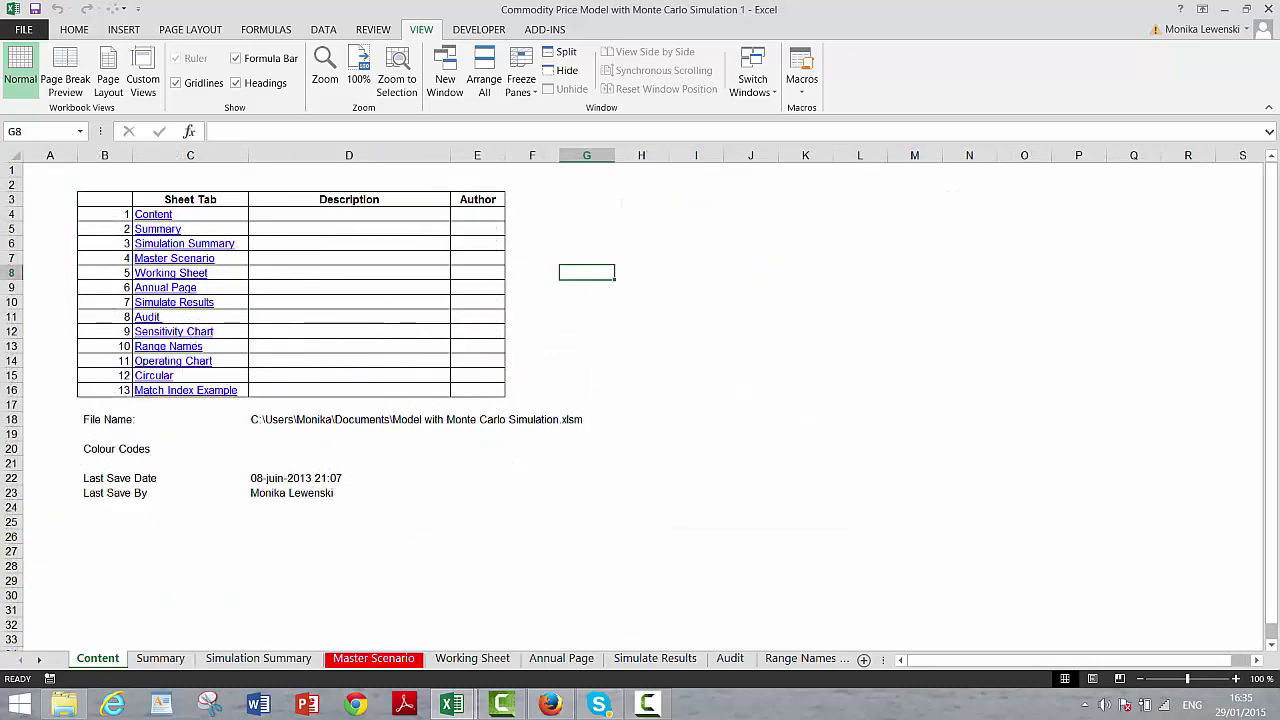
{"action": "left_click", "coordinate": [648, 705]}
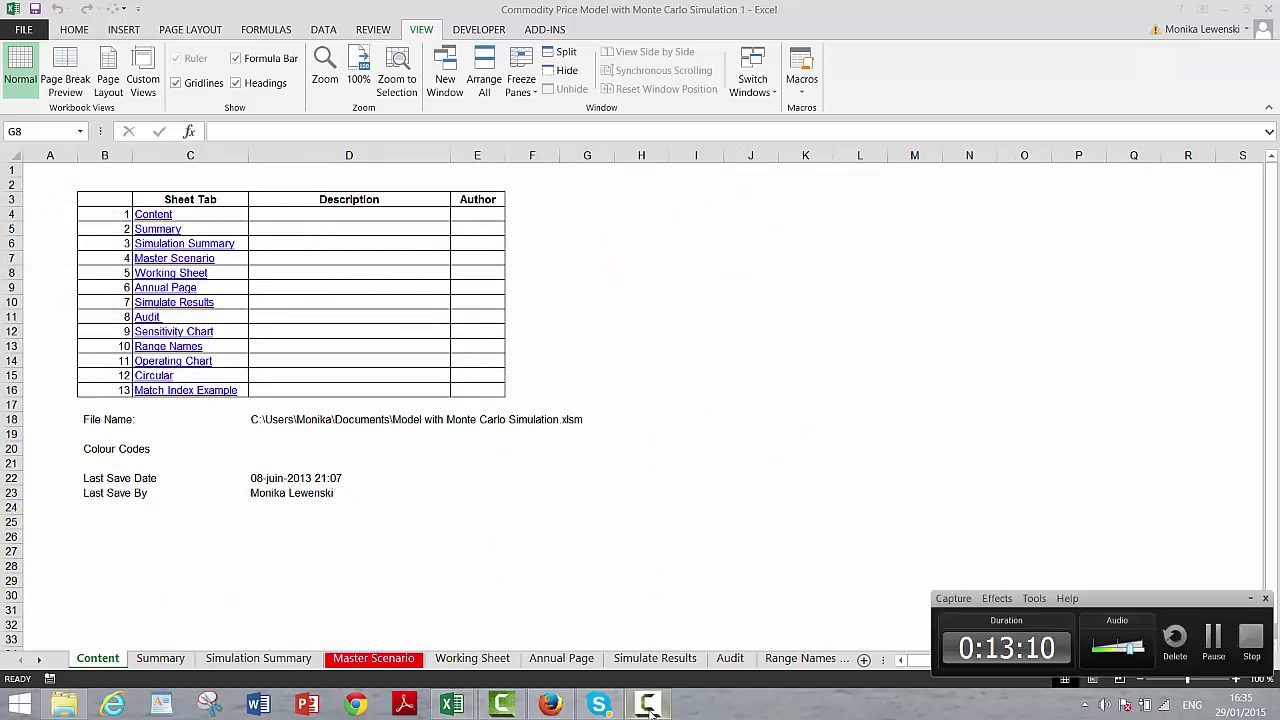